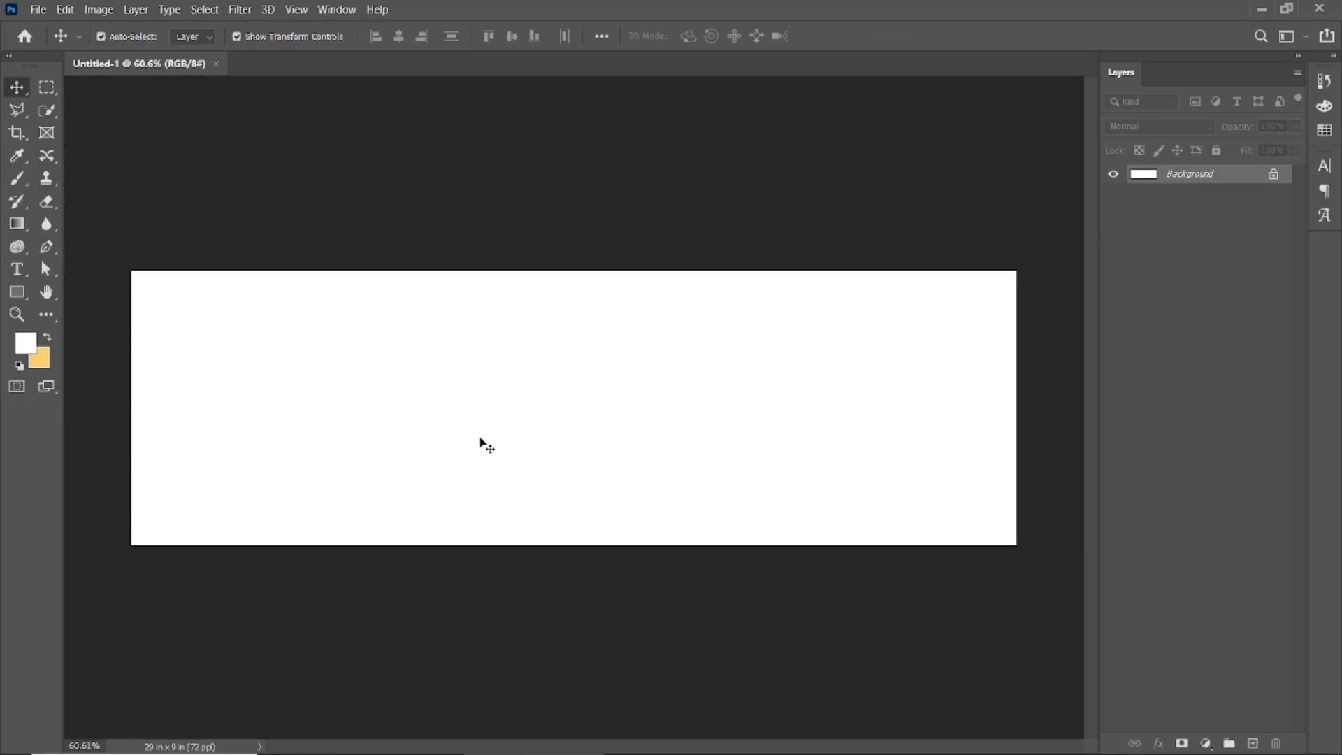
Convert the locked background into a regular layer and fill it with a pale yellow color
{"action": "left_click", "coordinate": [1274, 174]}
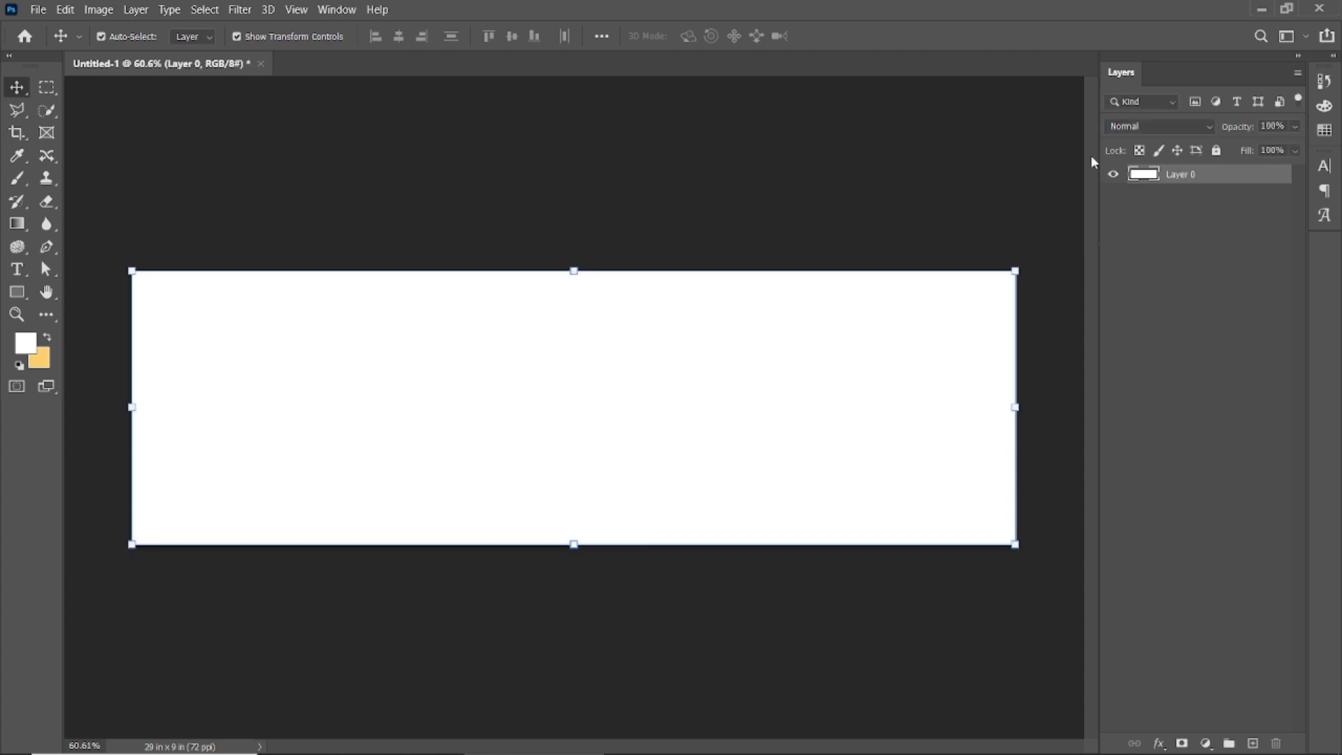
{"action": "left_click", "coordinate": [25, 343]}
{"action": "mouse_move", "coordinate": [1117, 597]}
{"action": "left_mouse_down"}
{"action": "mouse_move", "coordinate": [1119, 611]}
{"action": "mouse_move", "coordinate": [1121, 572]}
{"action": "mouse_move", "coordinate": [1126, 615]}
{"action": "left_mouse_up"}
{"action": "left_click_drag", "start_coordinate": [933, 441], "coordinate": [935, 424]}
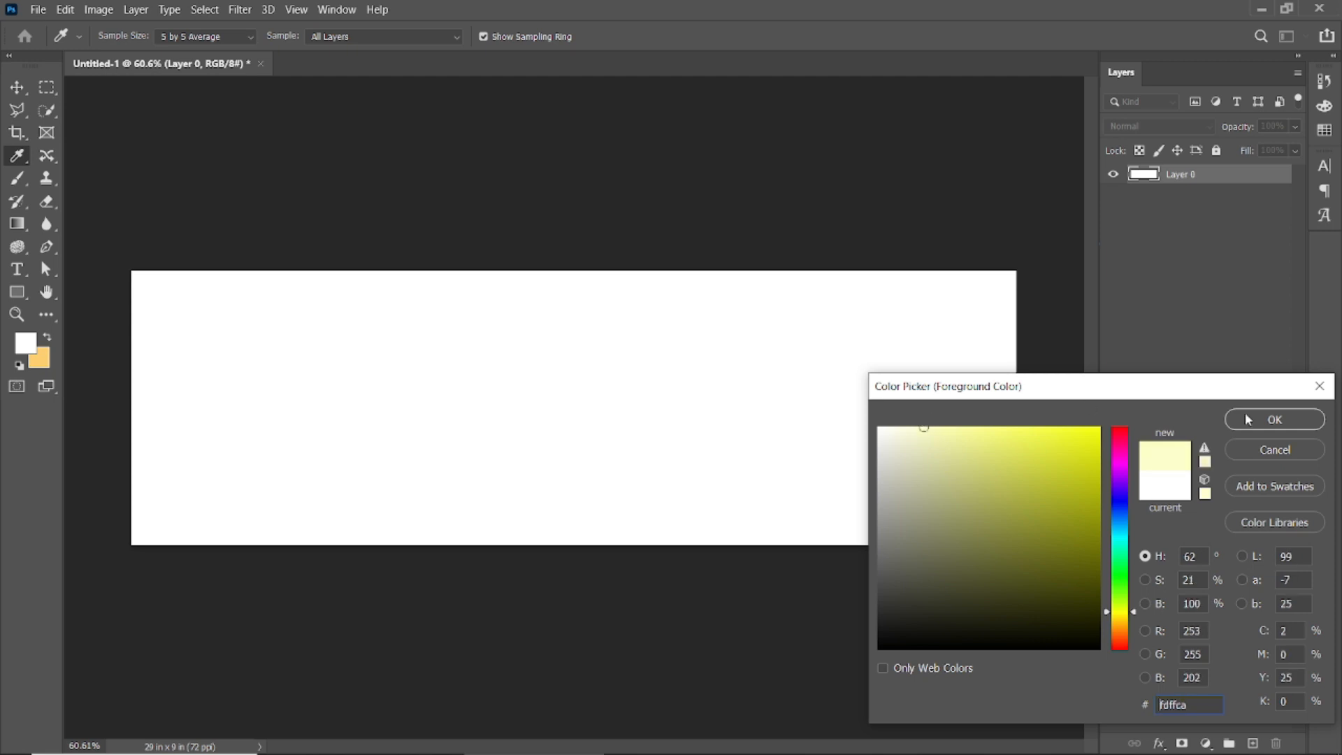
{"action": "left_click", "coordinate": [1248, 419]}
{"action": "left_click", "coordinate": [36, 352]}
{"action": "left_click", "coordinate": [902, 428]}
{"action": "left_click", "coordinate": [1268, 417]}
{"action": "left_click", "coordinate": [638, 185]}
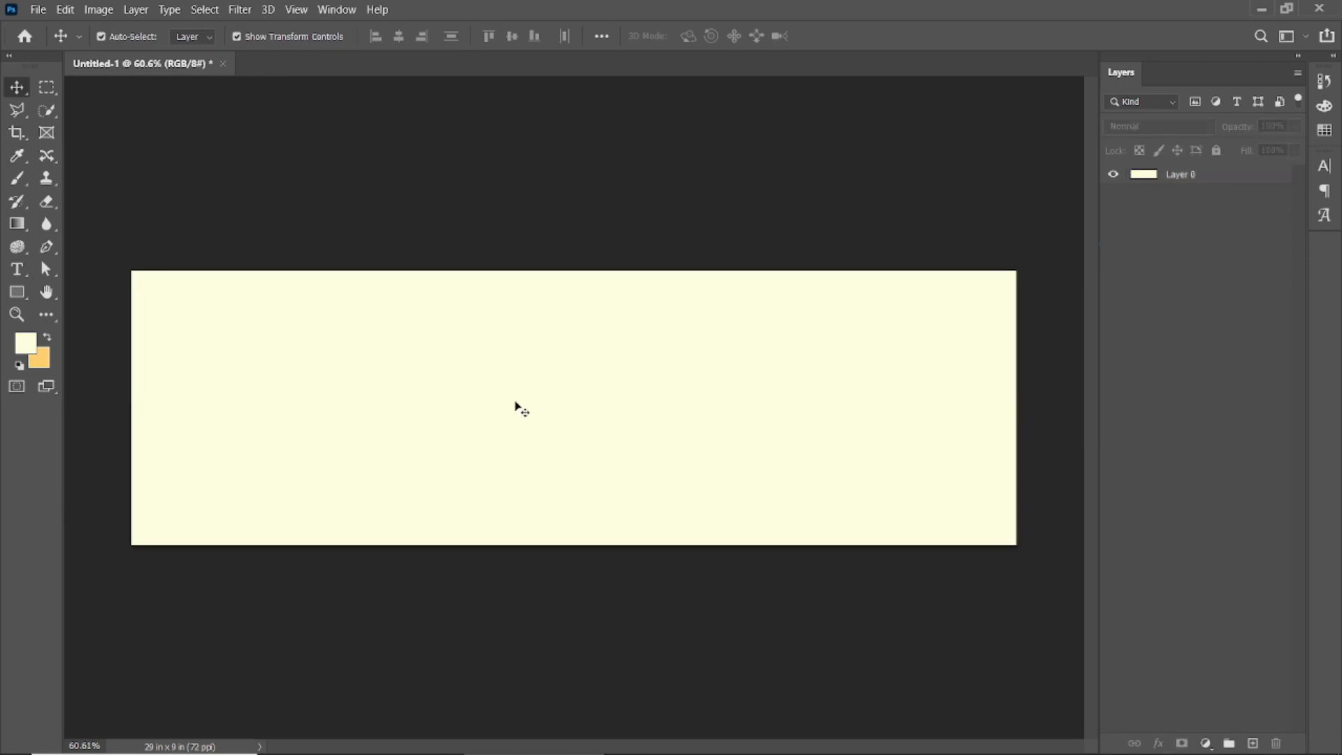
Place the embedded book stack illustration "6832741 [Recovered]" on the canvas
{"action": "left_click", "coordinate": [38, 9]}
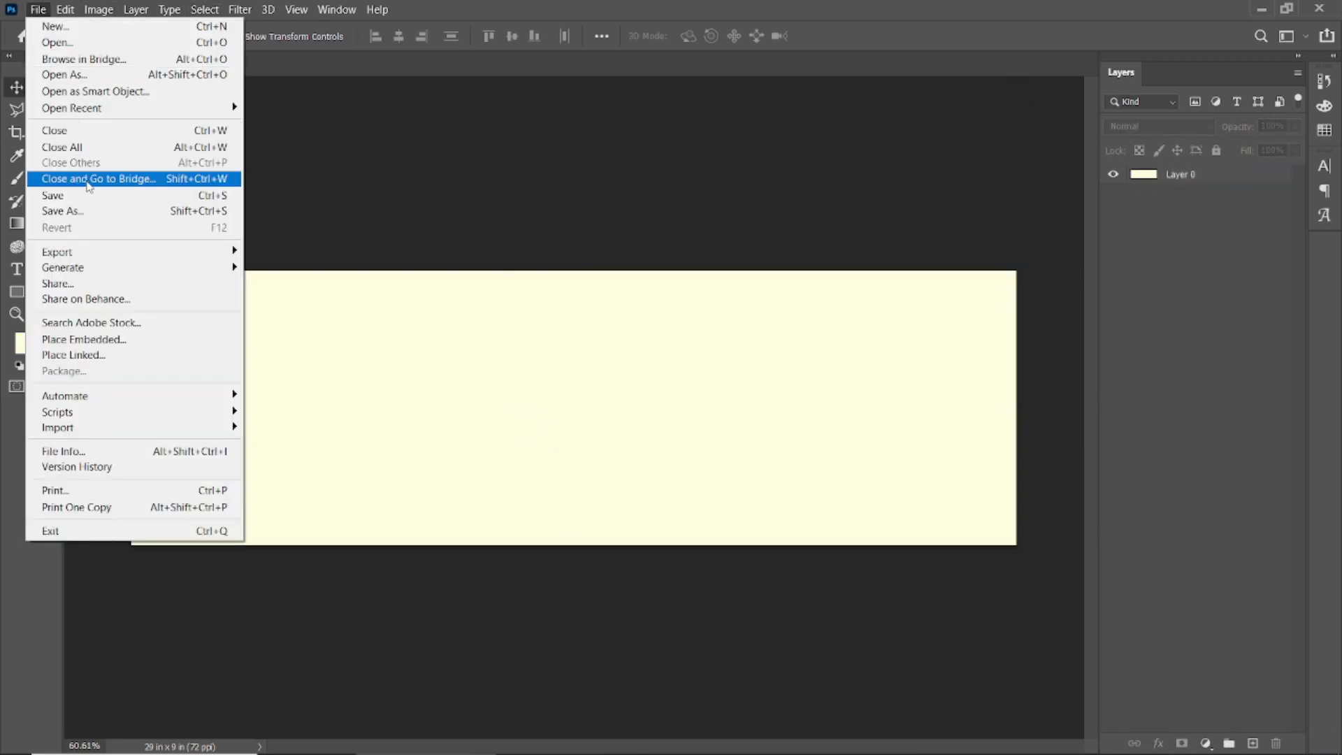
{"action": "left_click", "coordinate": [84, 340]}
{"action": "left_click", "coordinate": [203, 171]}
{"action": "left_click", "coordinate": [521, 507]}
{"action": "key", "text": "Return"}
Enlarge the book stack slightly and position it in the left part of the banner, vertically centered
{"action": "left_click_drag", "start_coordinate": [600, 391], "coordinate": [365, 430]}
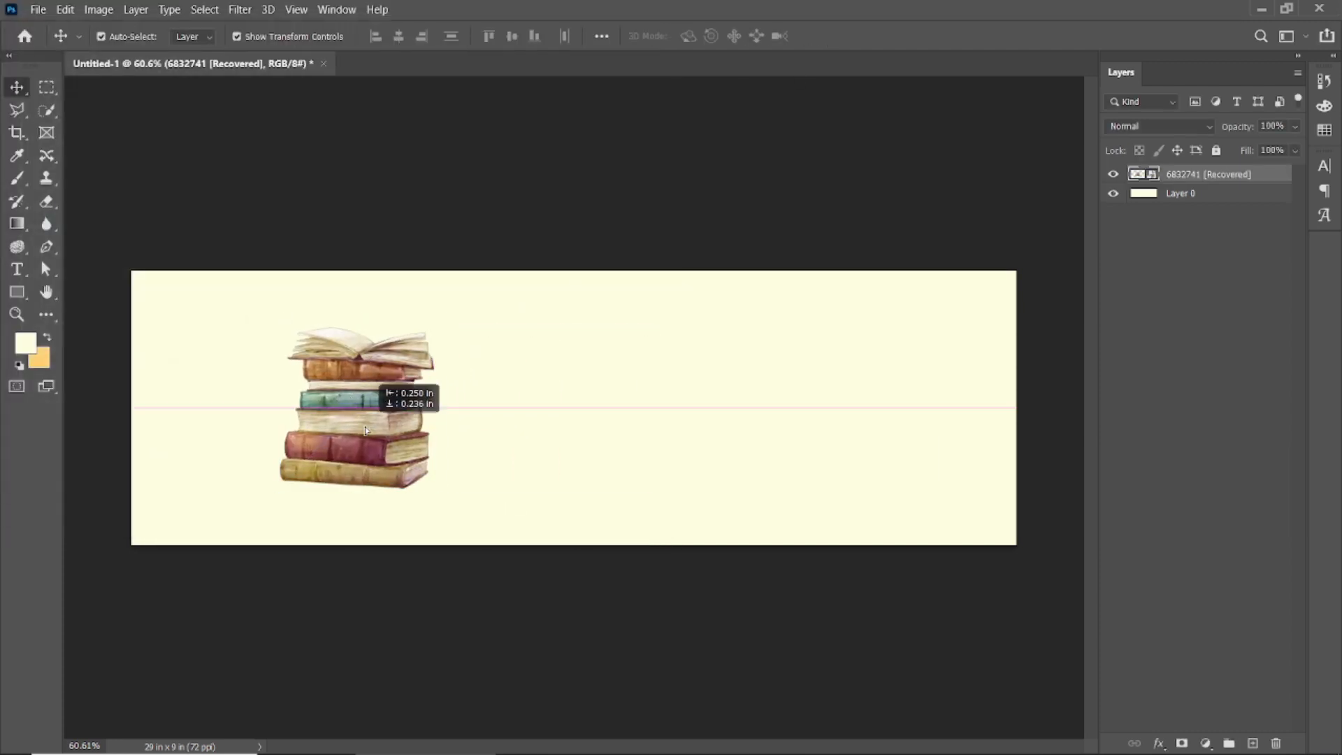
{"action": "left_click_drag", "start_coordinate": [434, 488], "coordinate": [458, 523]}
{"action": "left_click_drag", "start_coordinate": [389, 454], "coordinate": [335, 418]}
{"action": "left_click", "coordinate": [836, 36]}
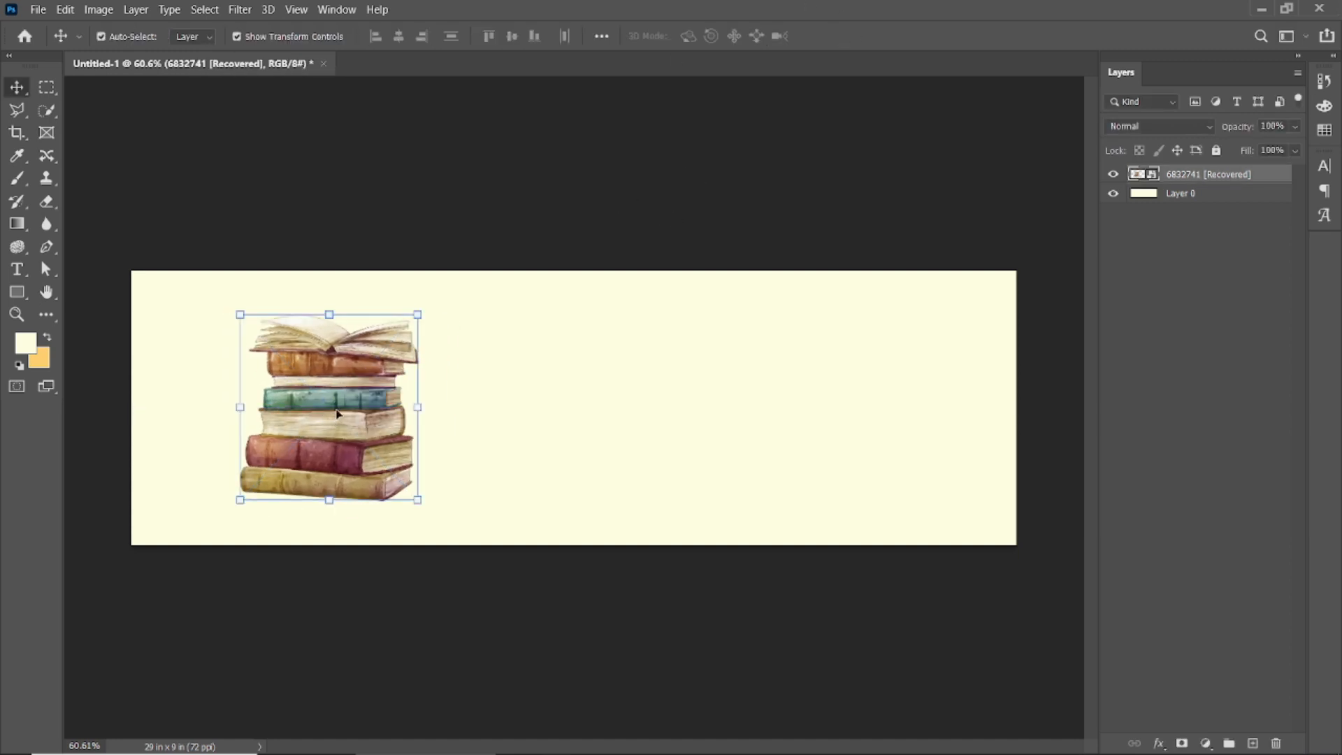
{"action": "left_click", "coordinate": [702, 223]}
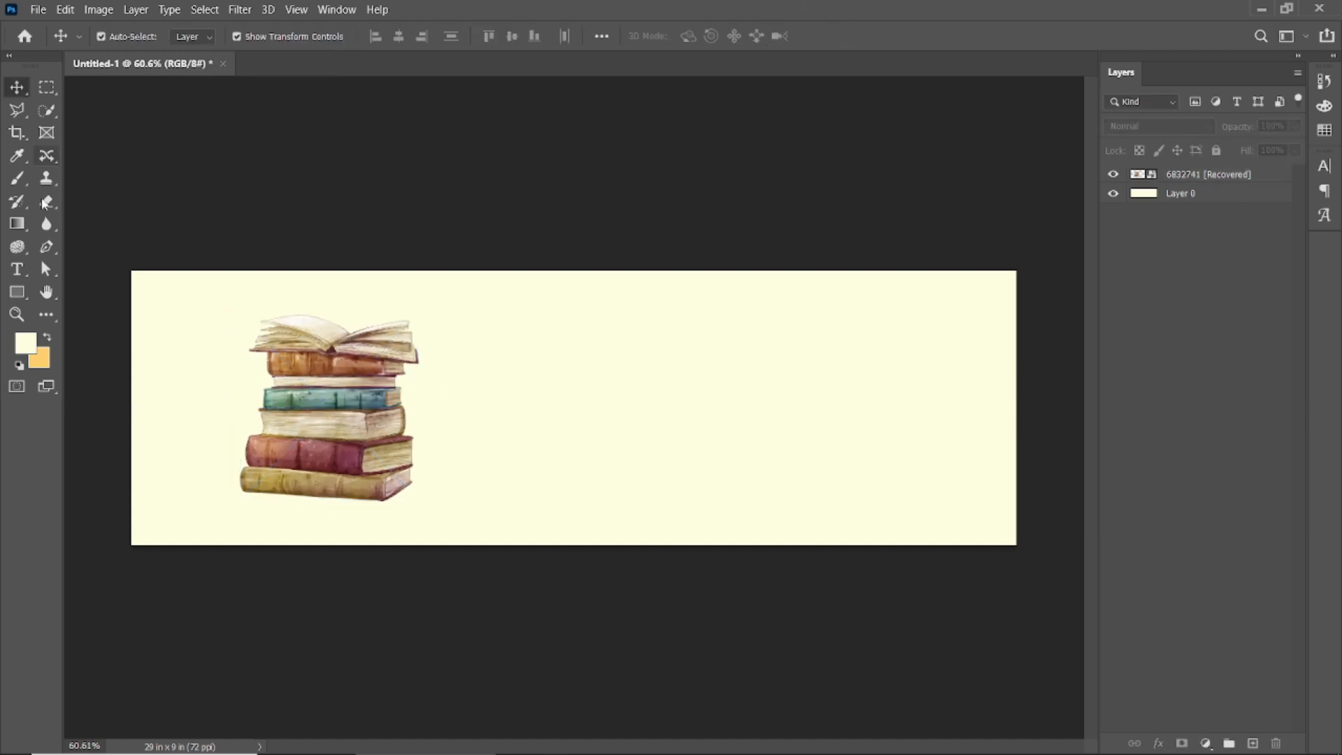
Add the text "SO" near the banner's upper middle in black Montserrat Regular at 55 pt
{"action": "left_click", "coordinate": [606, 316]}
{"action": "left_click", "coordinate": [702, 37]}
{"action": "left_click_drag", "start_coordinate": [912, 504], "coordinate": [878, 650]}
{"action": "left_click", "coordinate": [1239, 423]}
{"action": "left_click_drag", "start_coordinate": [414, 39], "coordinate": [437, 35]}
{"action": "left_click", "coordinate": [243, 35]}
{"action": "type", "text": "Montserrat"}
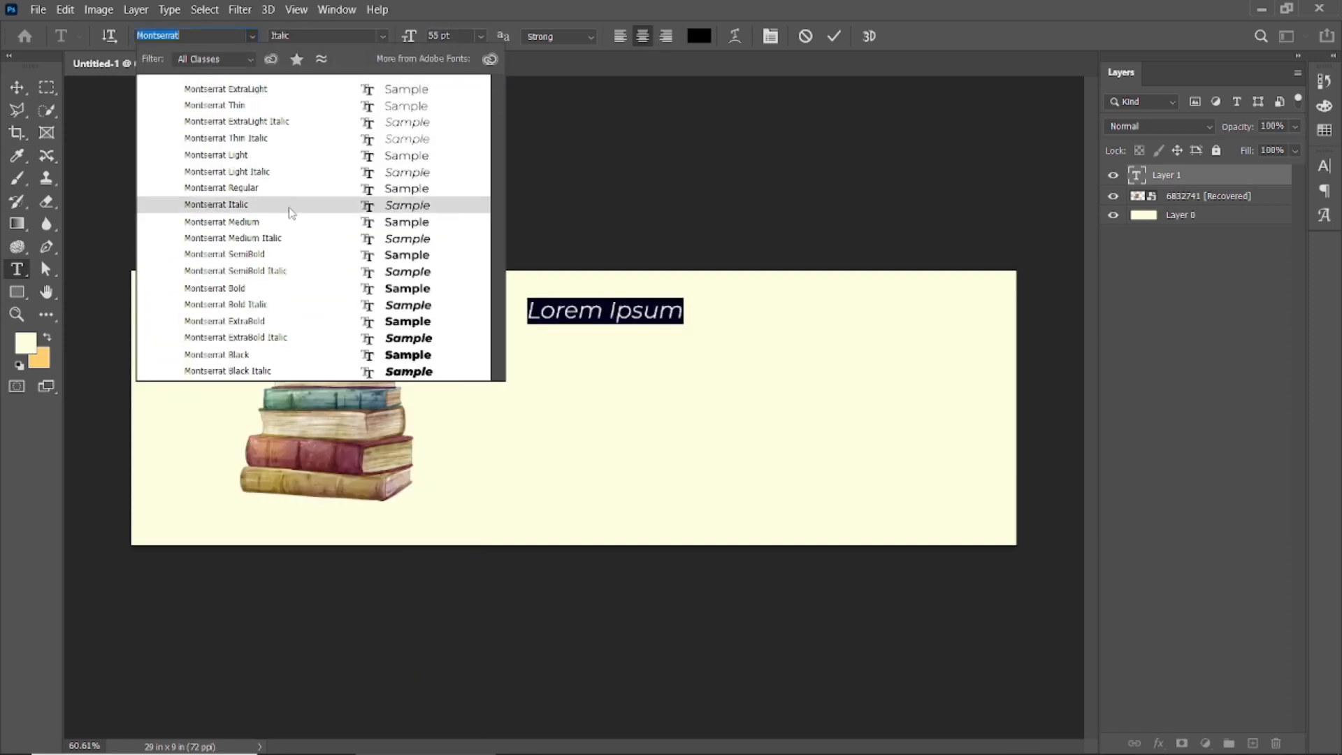
{"action": "left_click", "coordinate": [279, 188]}
{"action": "type", "text": "D"}
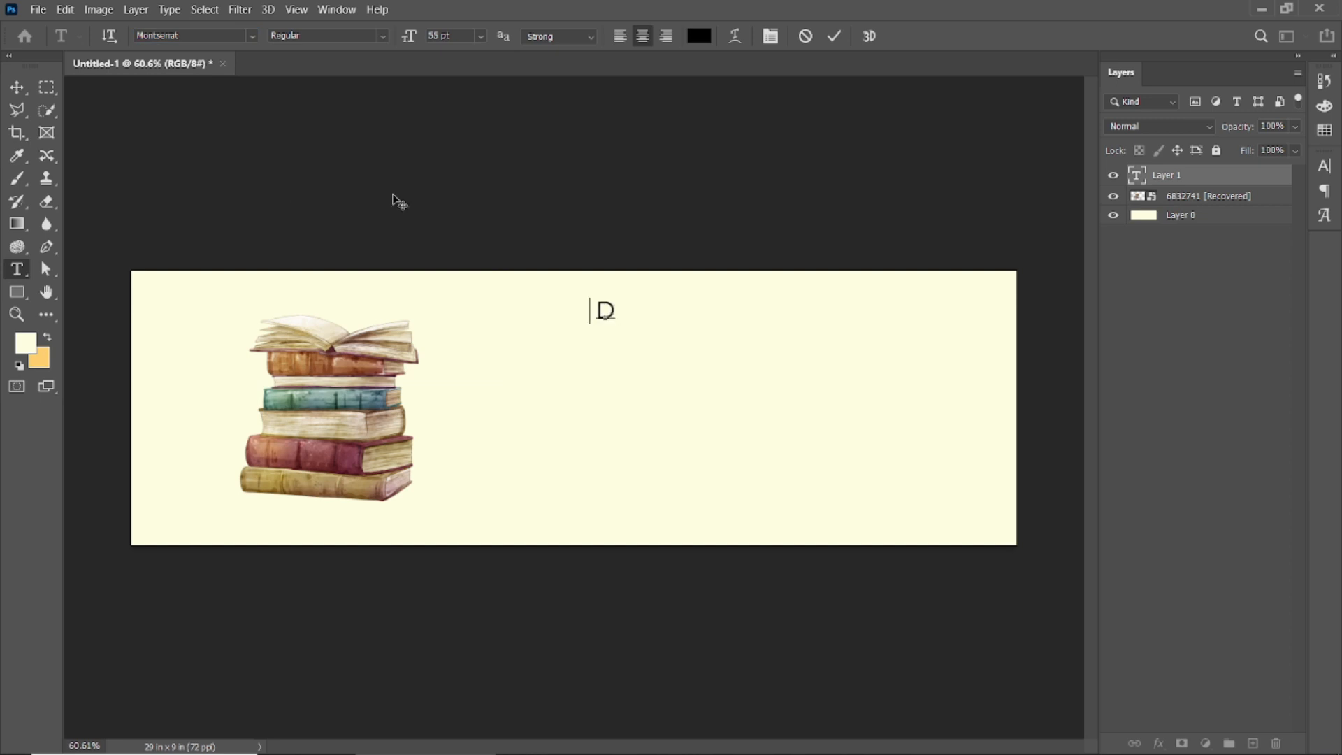
{"action": "type", "text": "O"}
{"action": "left_click", "coordinate": [837, 36]}
{"action": "left_click", "coordinate": [17, 87]}
{"action": "key", "text": "ctrl+t"}
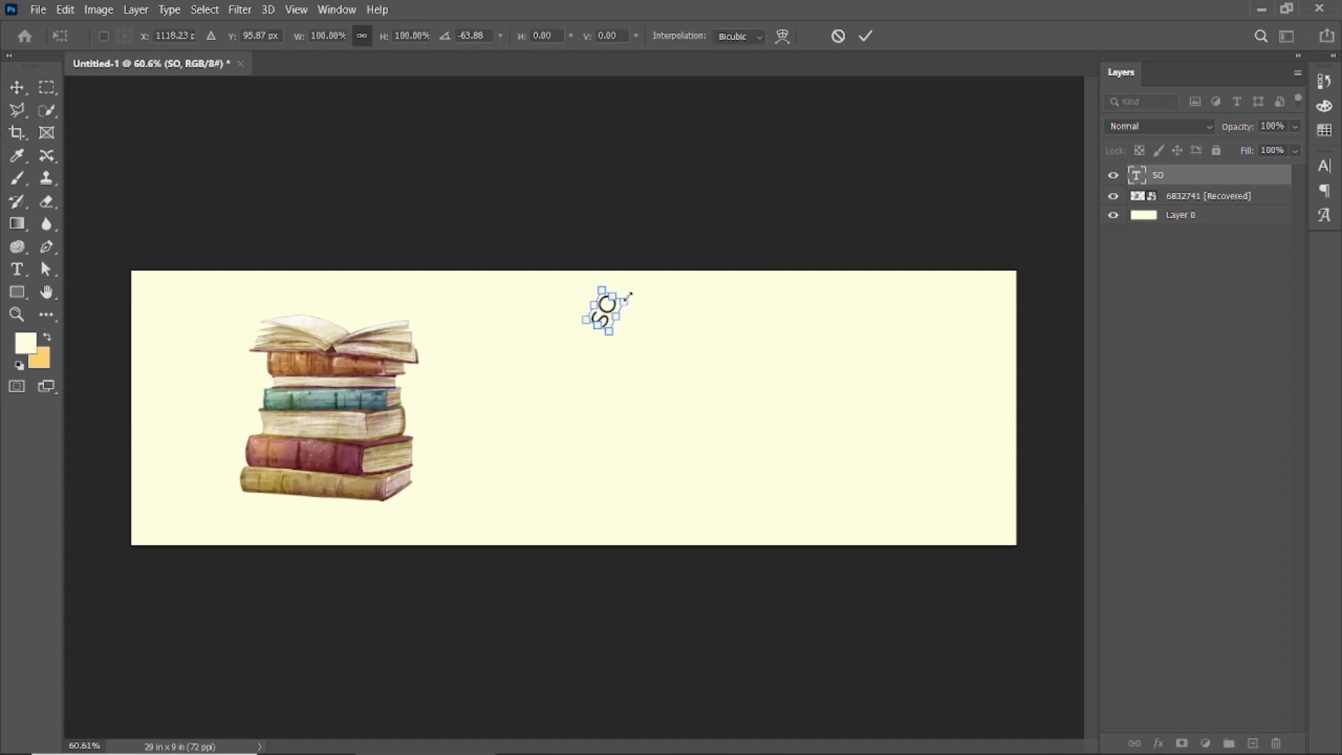
{"action": "left_click", "coordinate": [865, 36]}
Duplicate the "SO" text just below and to its right, and change the copy to "many"
{"action": "scroll", "coordinate": [657, 306], "scroll_direction": "up", "scroll_amount": 3}
{"action": "left_click", "coordinate": [815, 431]}
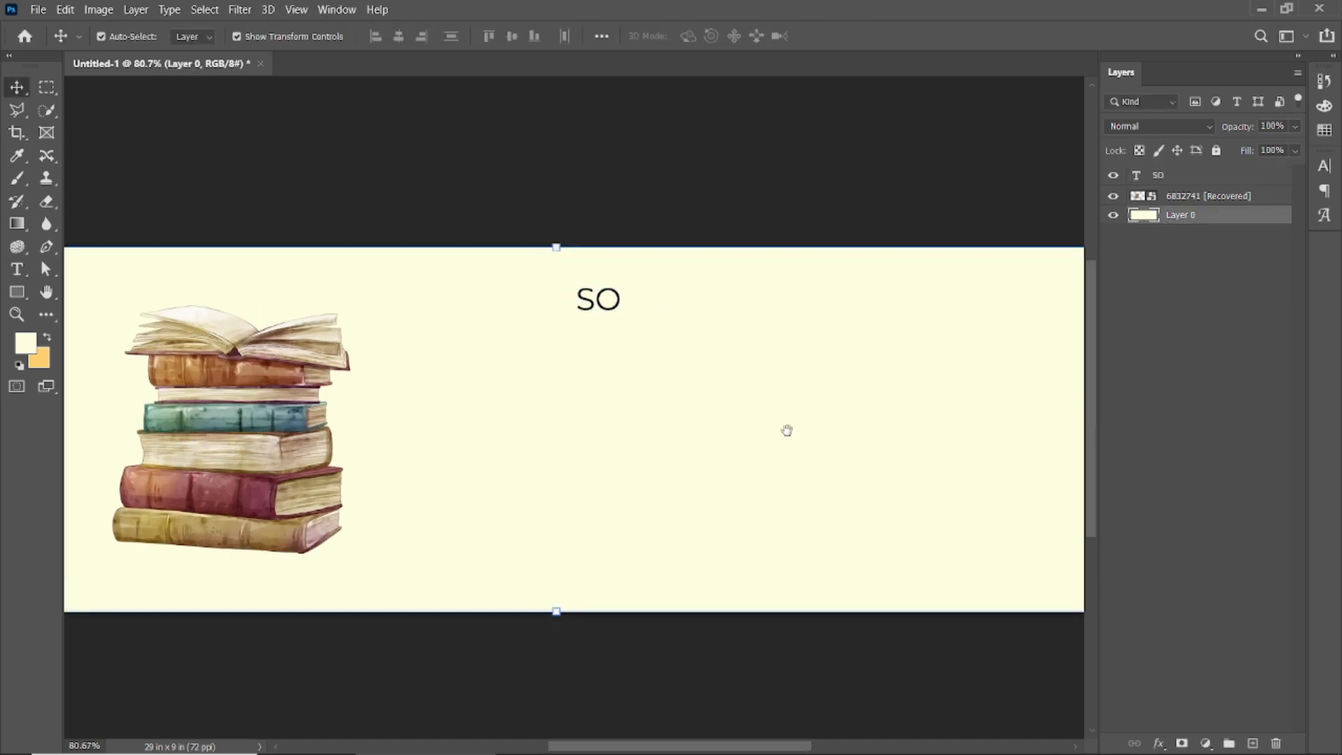
{"action": "left_click_drag", "start_coordinate": [815, 431], "coordinate": [741, 429]}
{"action": "left_click", "coordinate": [526, 306]}
{"action": "left_click_drag", "start_coordinate": [520, 297], "coordinate": [571, 328]}
{"action": "double_click", "coordinate": [571, 327]}
{"action": "type", "text": "many"}
{"action": "left_click", "coordinate": [834, 36]}
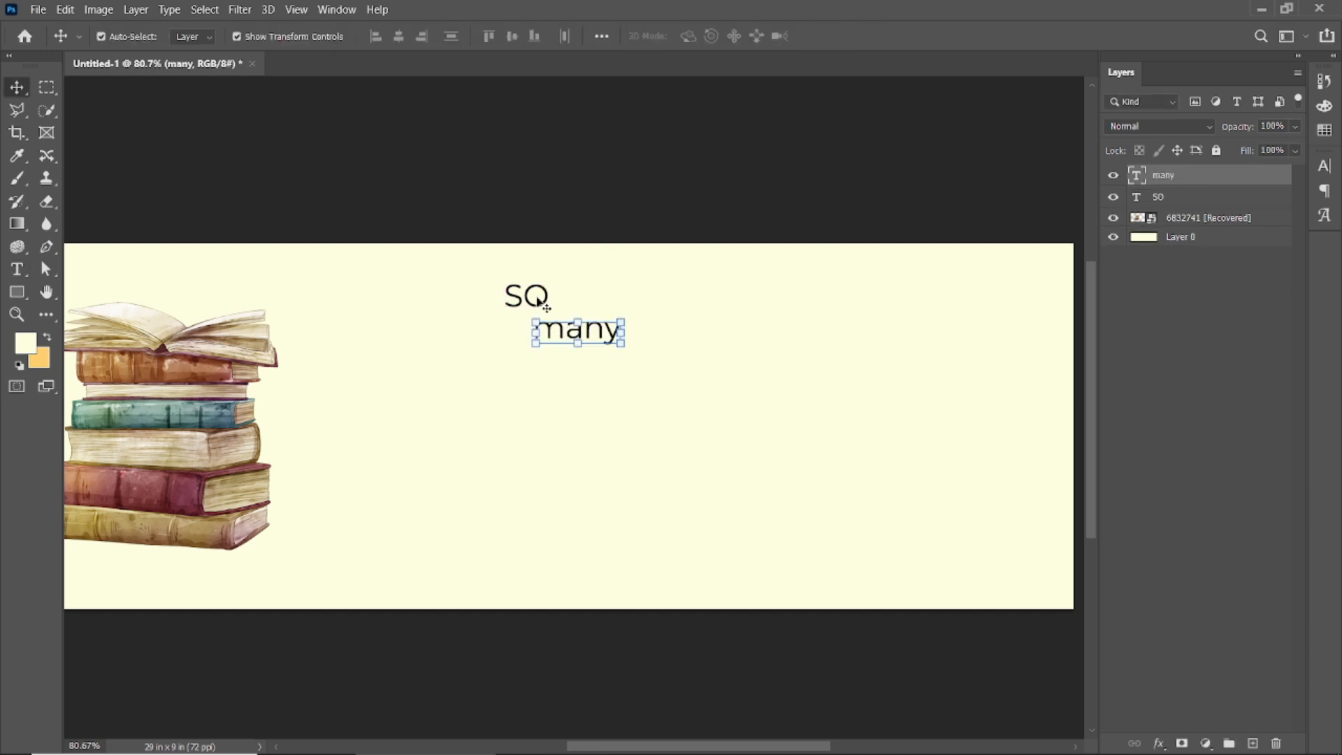
Duplicate the "many" text beneath itself and change the copy to "Books"
{"action": "left_click_drag", "start_coordinate": [570, 336], "coordinate": [570, 371]}
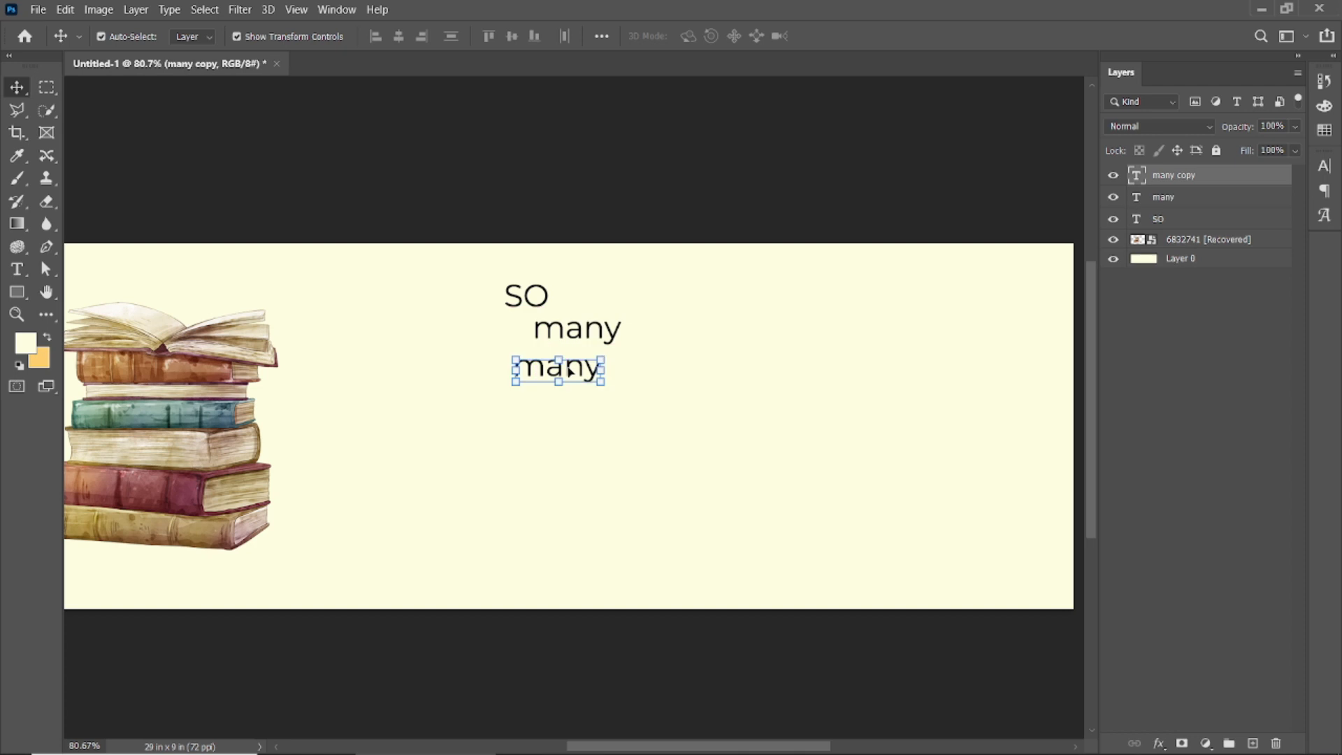
{"action": "double_click", "coordinate": [568, 368]}
{"action": "type", "text": "Books"}
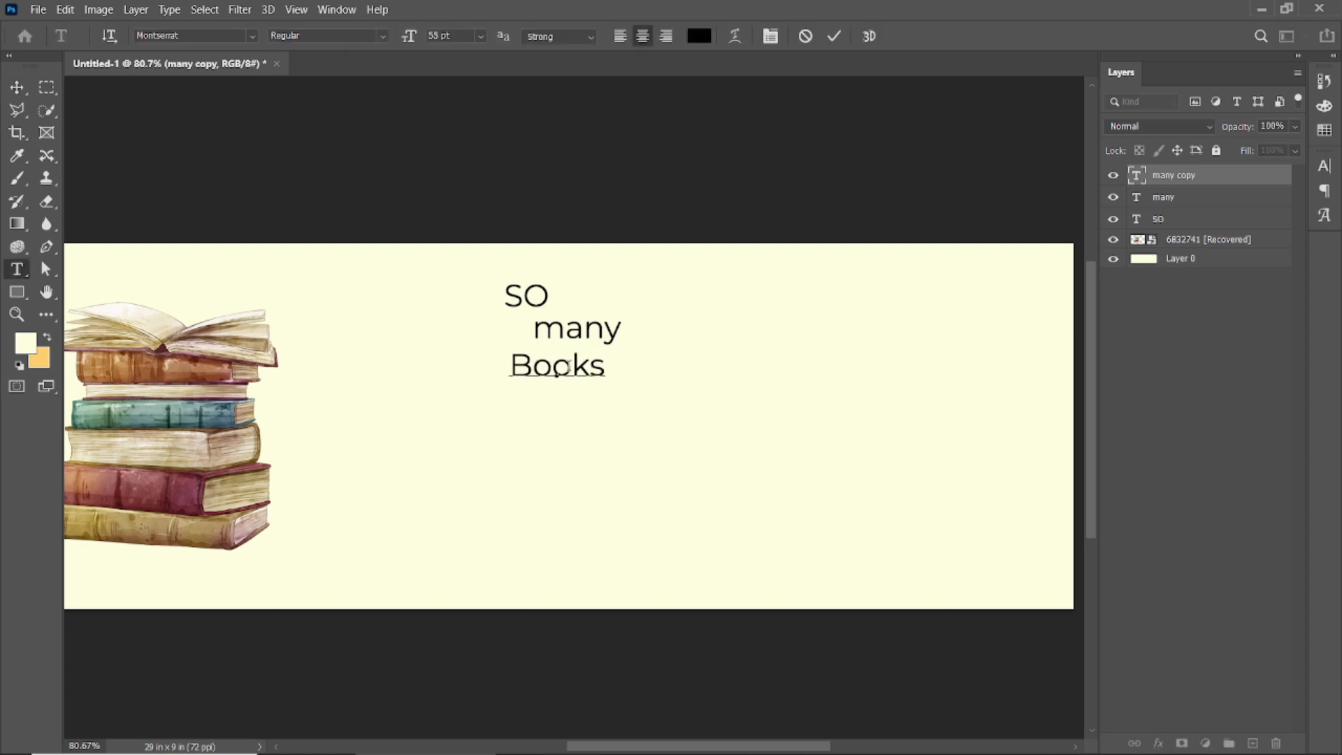
{"action": "left_click", "coordinate": [834, 36]}
Duplicate the "Books" text down and to the right, and change the copy to "SO"
{"action": "left_click_drag", "start_coordinate": [538, 372], "coordinate": [588, 402]}
{"action": "double_click", "coordinate": [584, 397]}
{"action": "type", "text": "S"}
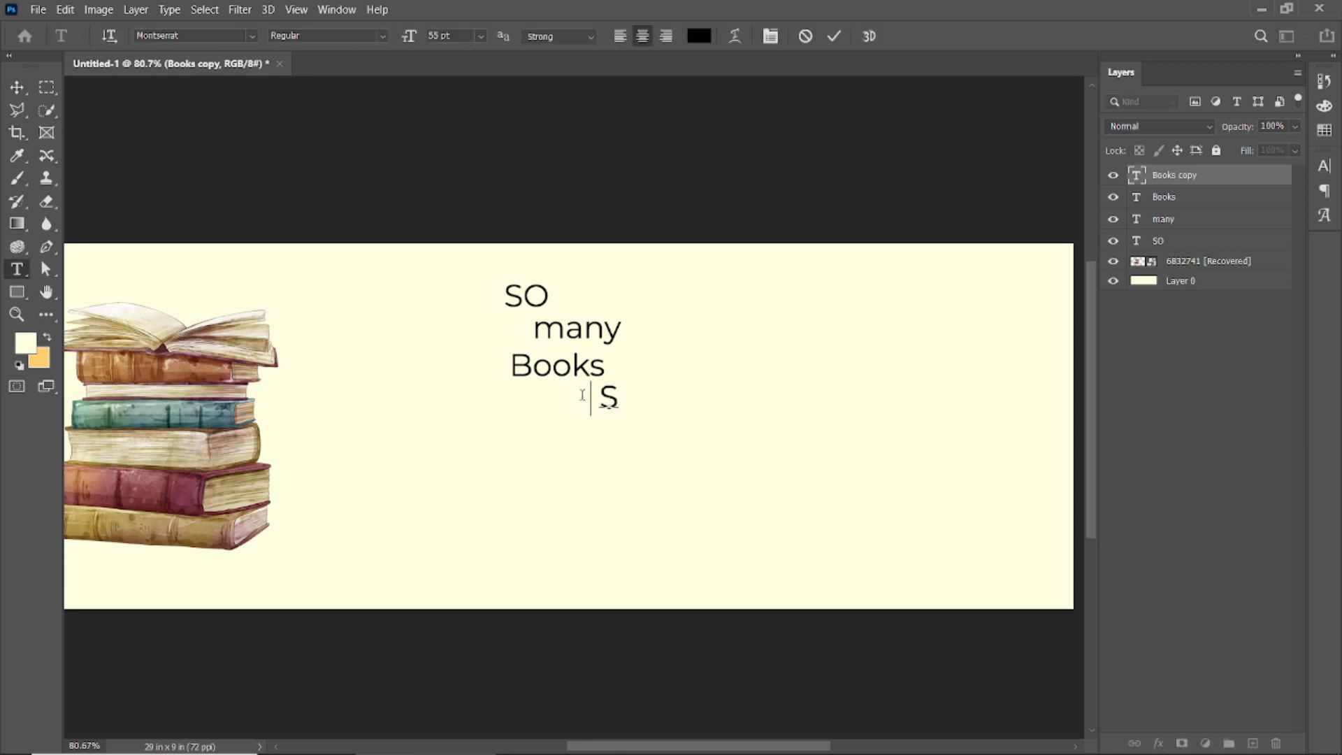
{"action": "type", "text": "O"}
{"action": "left_click", "coordinate": [834, 36]}
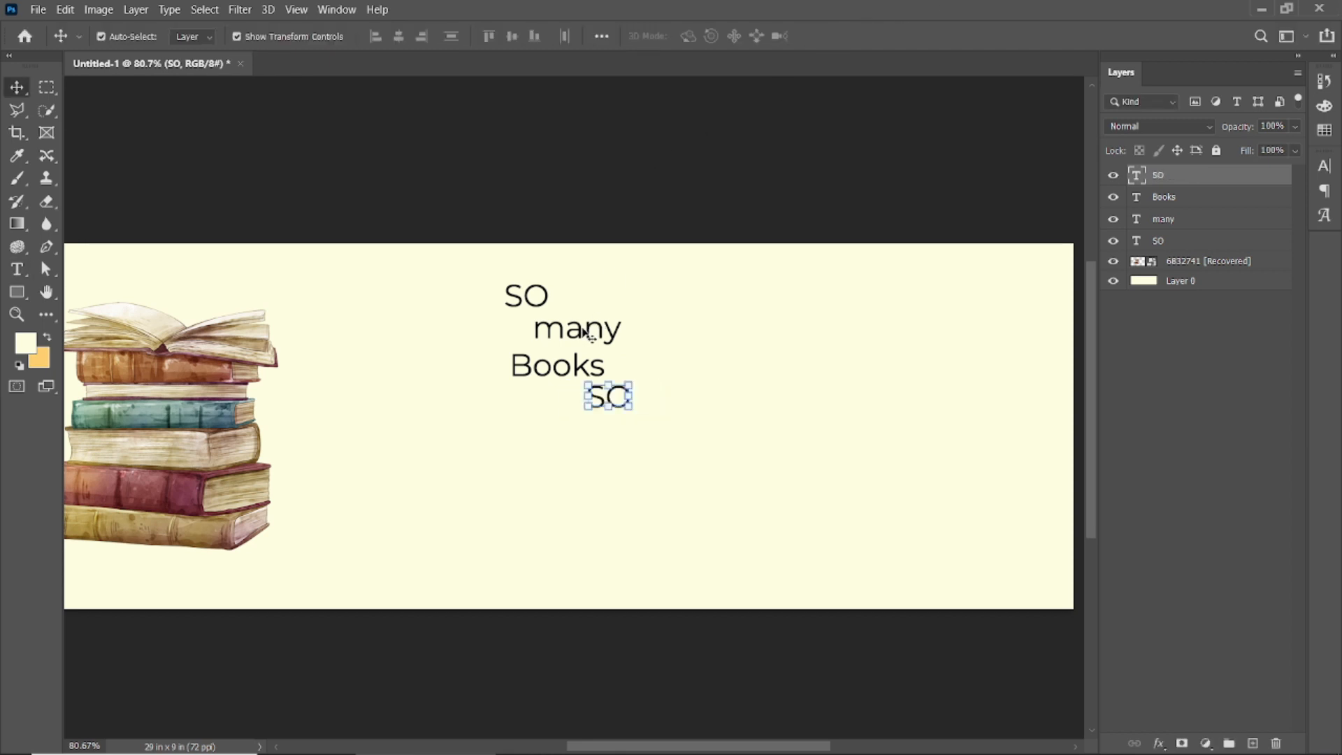
Duplicate the "many" text beside the lower "SO" and change the copy to "little"
{"action": "left_click", "coordinate": [557, 333]}
{"action": "left_click_drag", "start_coordinate": [557, 333], "coordinate": [672, 397]}
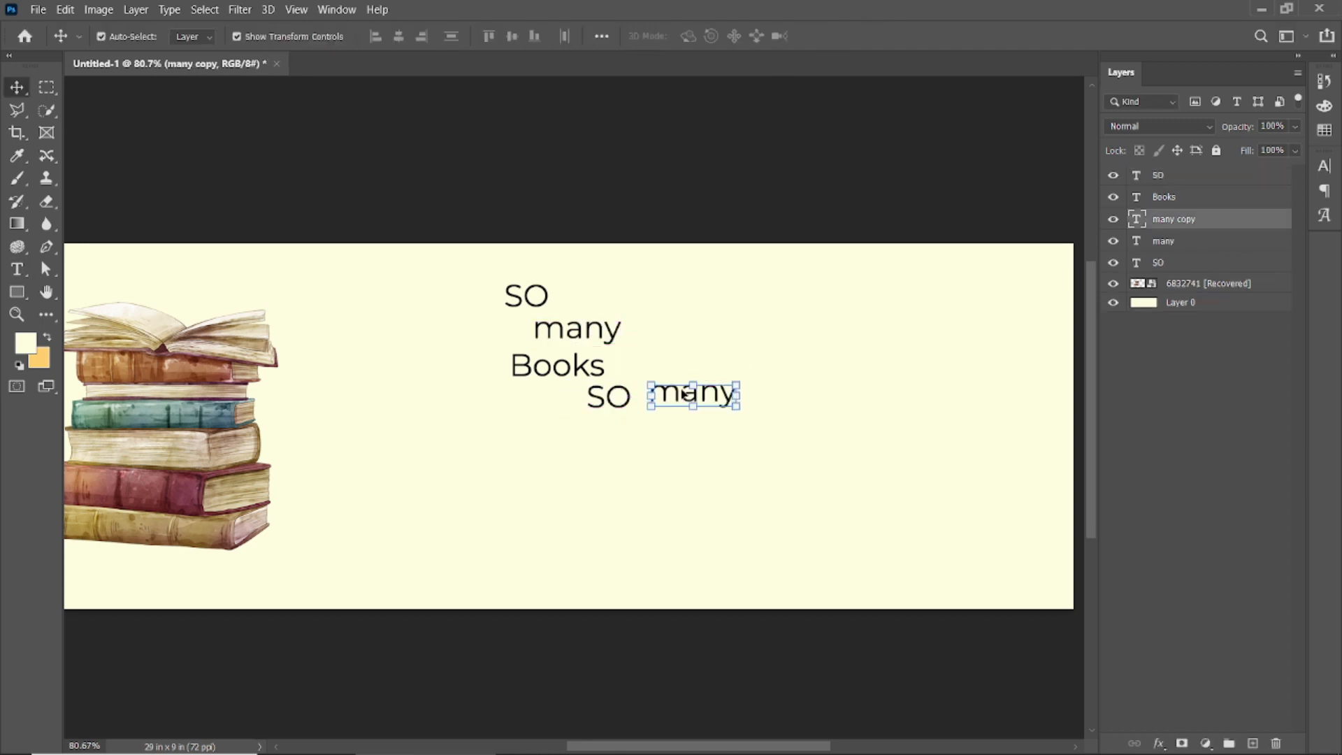
{"action": "double_click", "coordinate": [701, 379]}
{"action": "type", "text": "little"}
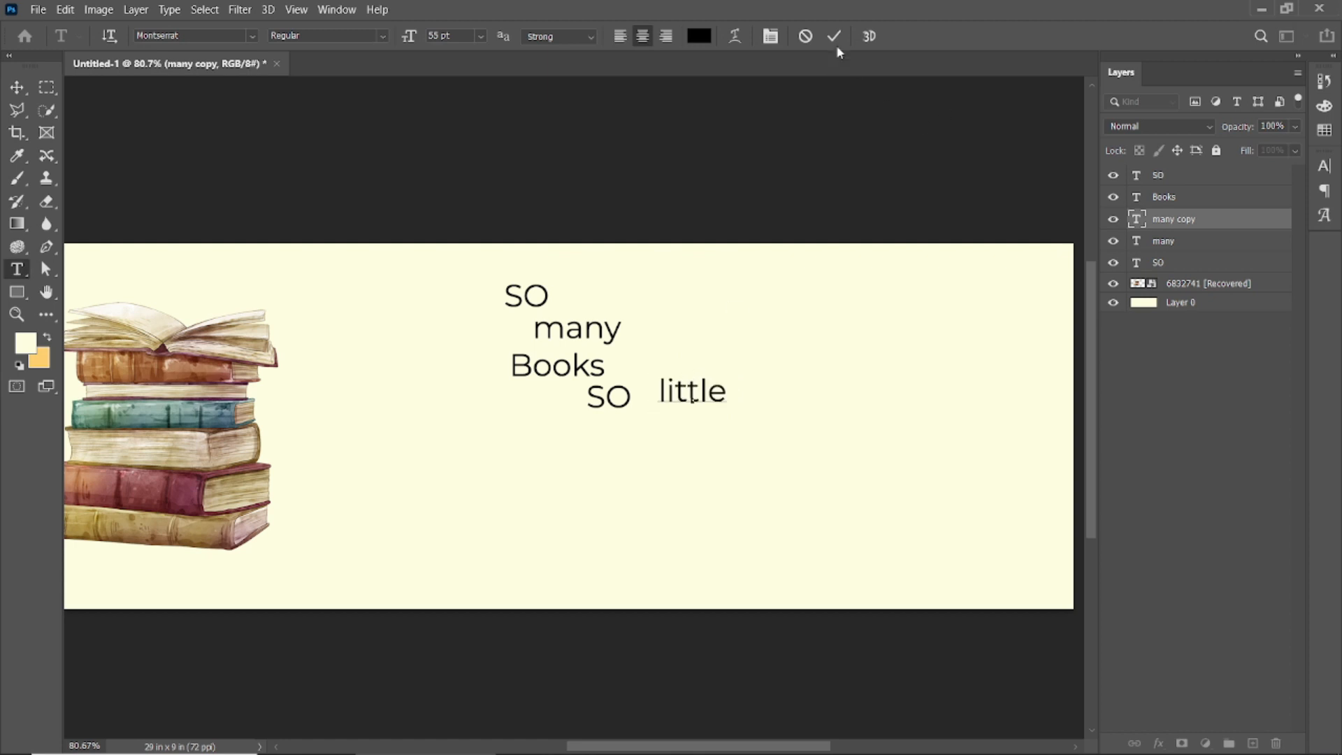
{"action": "left_click", "coordinate": [835, 37]}
Duplicate the "little" text below the other words and change the copy to "TIME"
{"action": "left_click_drag", "start_coordinate": [677, 397], "coordinate": [568, 442]}
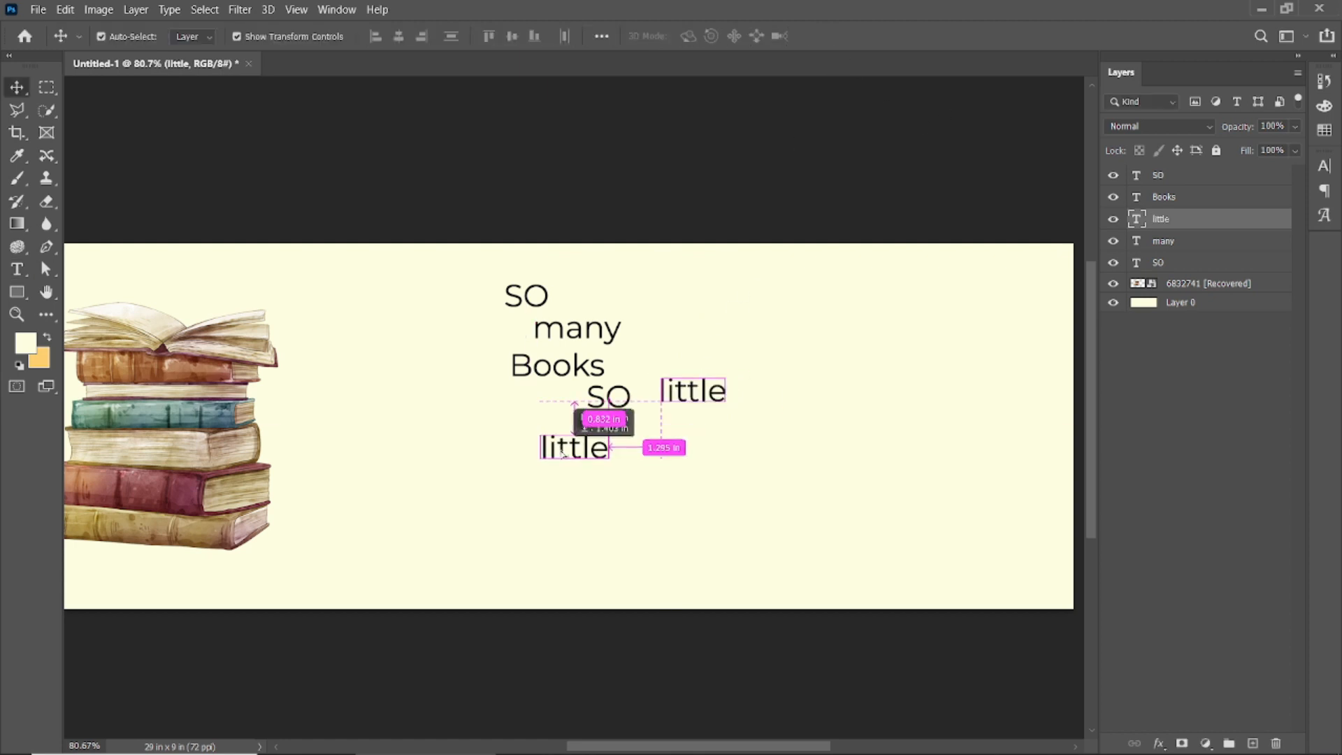
{"action": "double_click", "coordinate": [569, 439]}
{"action": "type", "text": "TIME"}
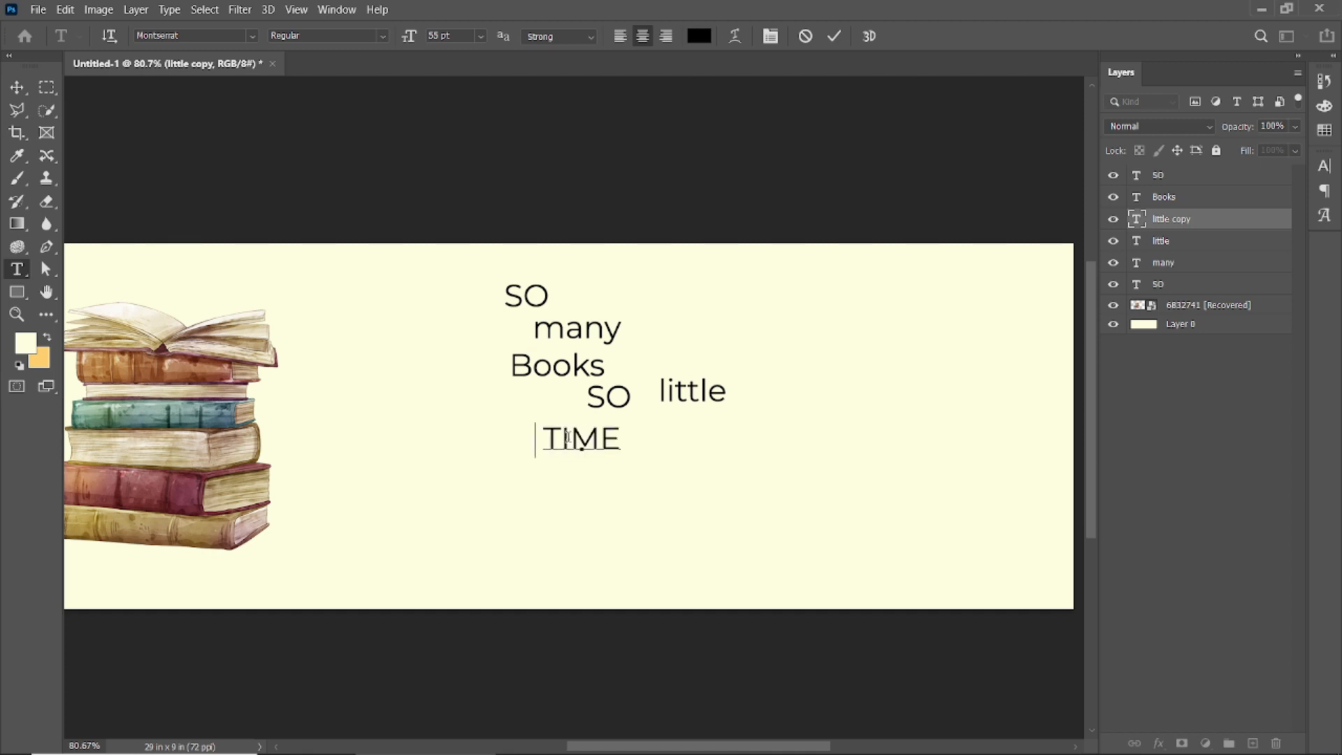
{"action": "left_click", "coordinate": [834, 37]}
{"action": "left_click", "coordinate": [787, 197]}
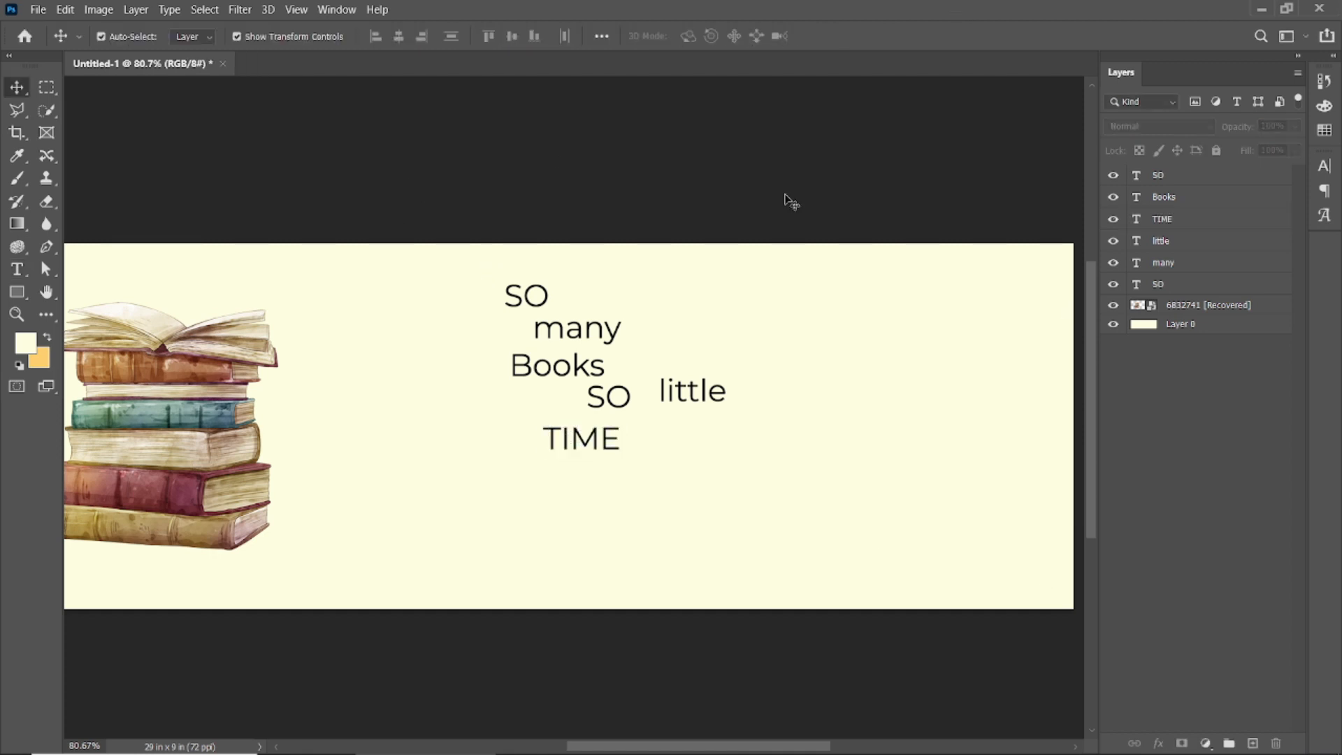
Undo the accidental background move and lock Layer 0
{"action": "left_click_drag", "start_coordinate": [479, 287], "coordinate": [613, 472]}
{"action": "key", "text": "ctrl+z"}
{"action": "left_click", "coordinate": [1217, 150]}
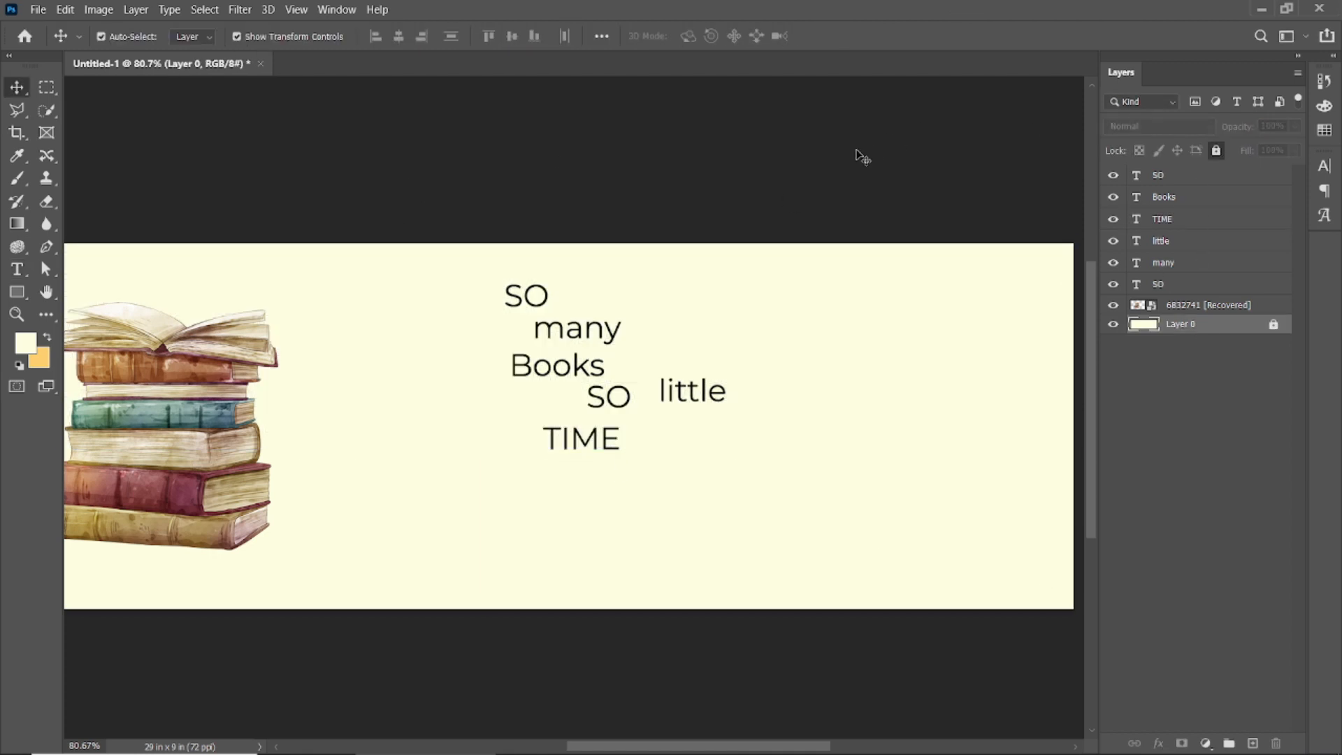
{"action": "left_click", "coordinate": [857, 153]}
Move all the text layers together toward the right part of the banner and slightly down
{"action": "scroll", "coordinate": [483, 499], "scroll_direction": "down", "scroll_amount": 1}
{"action": "left_click_drag", "start_coordinate": [642, 557], "coordinate": [559, 559]}
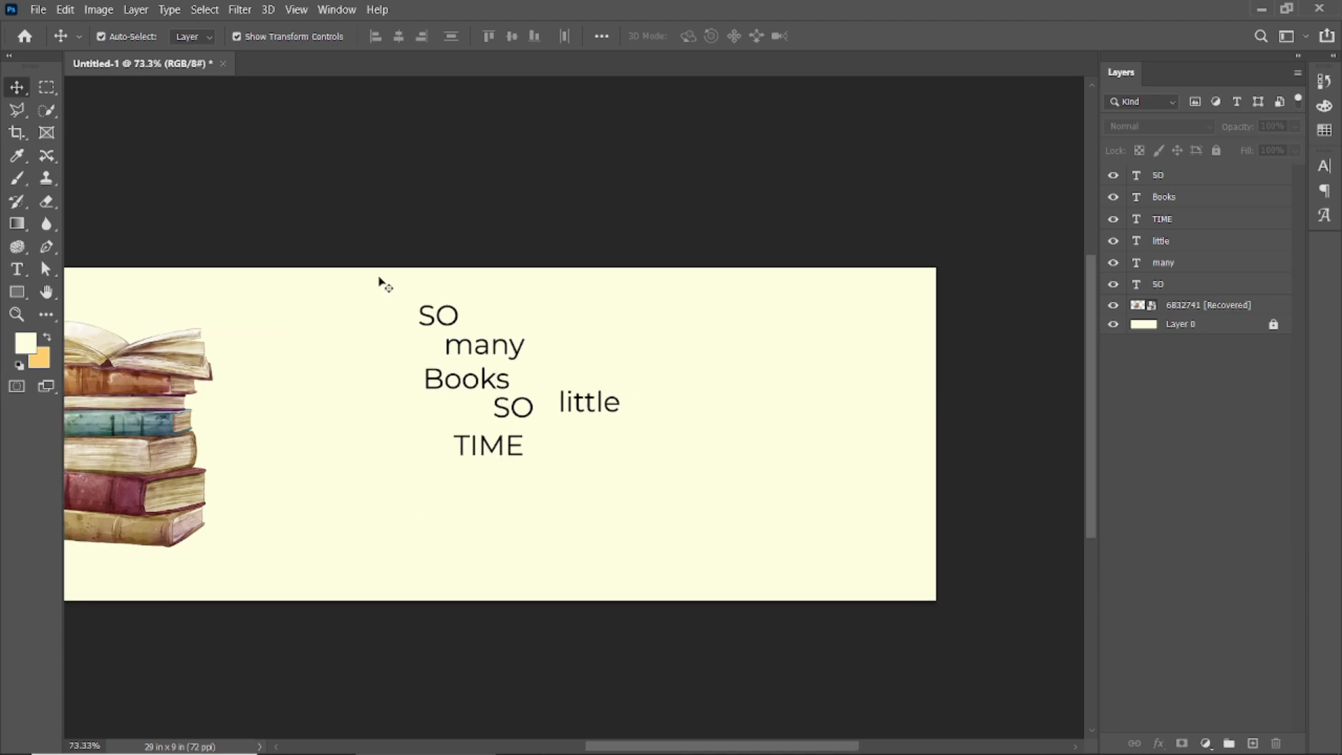
{"action": "left_click_drag", "start_coordinate": [381, 283], "coordinate": [622, 463]}
{"action": "left_click_drag", "start_coordinate": [469, 346], "coordinate": [573, 352]}
Change the font of the upper "SO" text to Bell MT Regular
{"action": "double_click", "coordinate": [573, 352]}
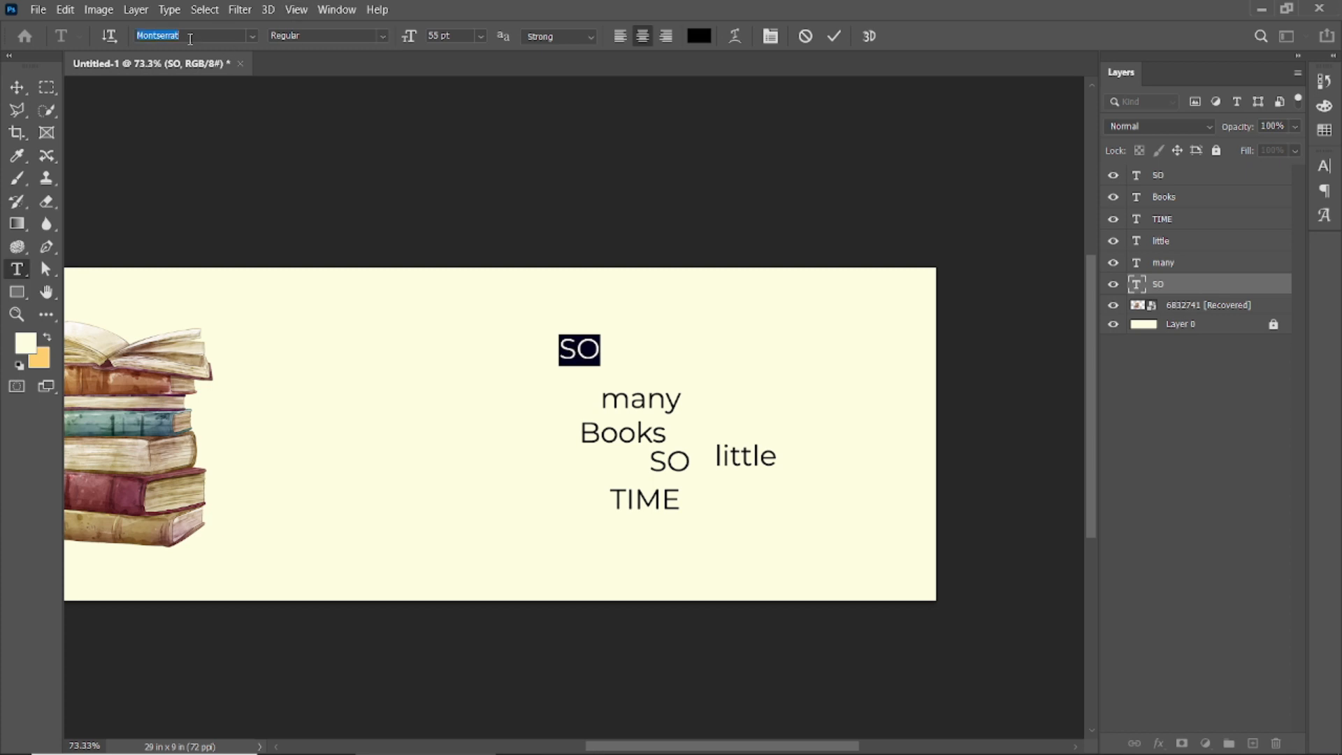
{"action": "type", "text": "bell"}
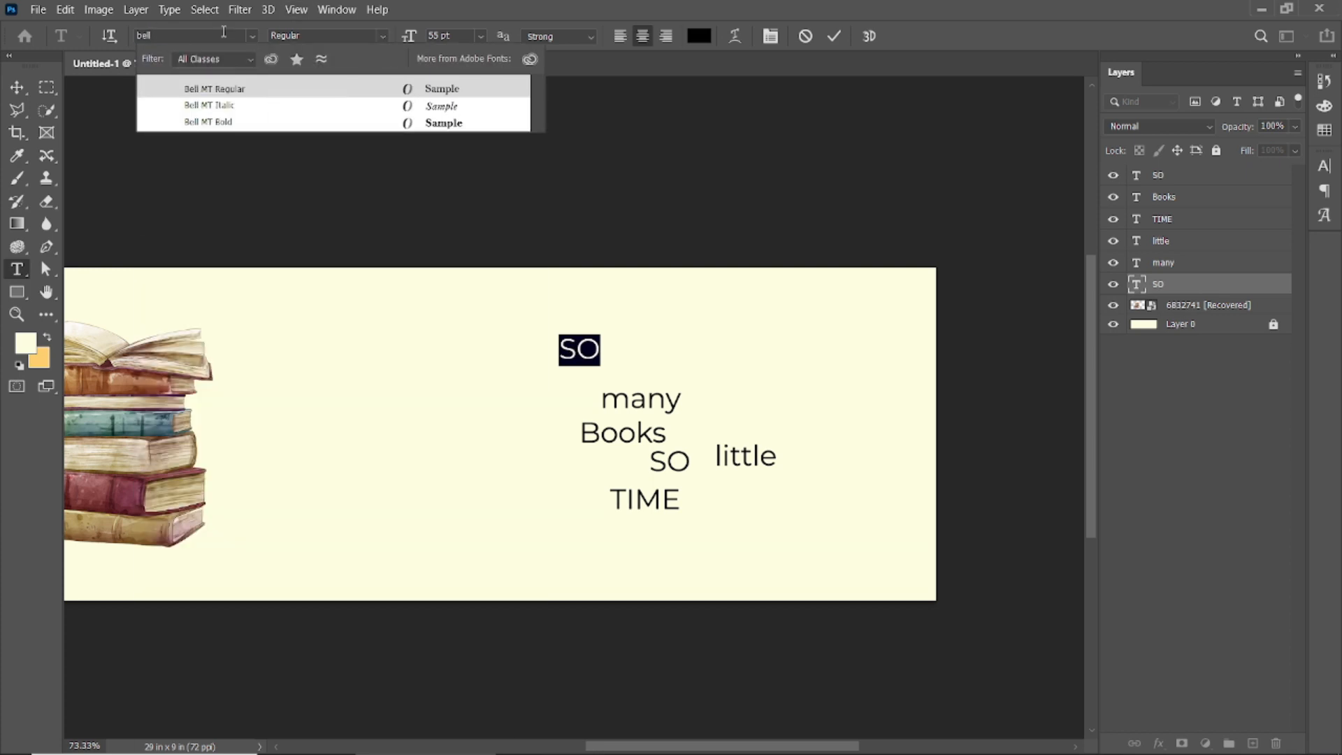
{"action": "left_click", "coordinate": [420, 95]}
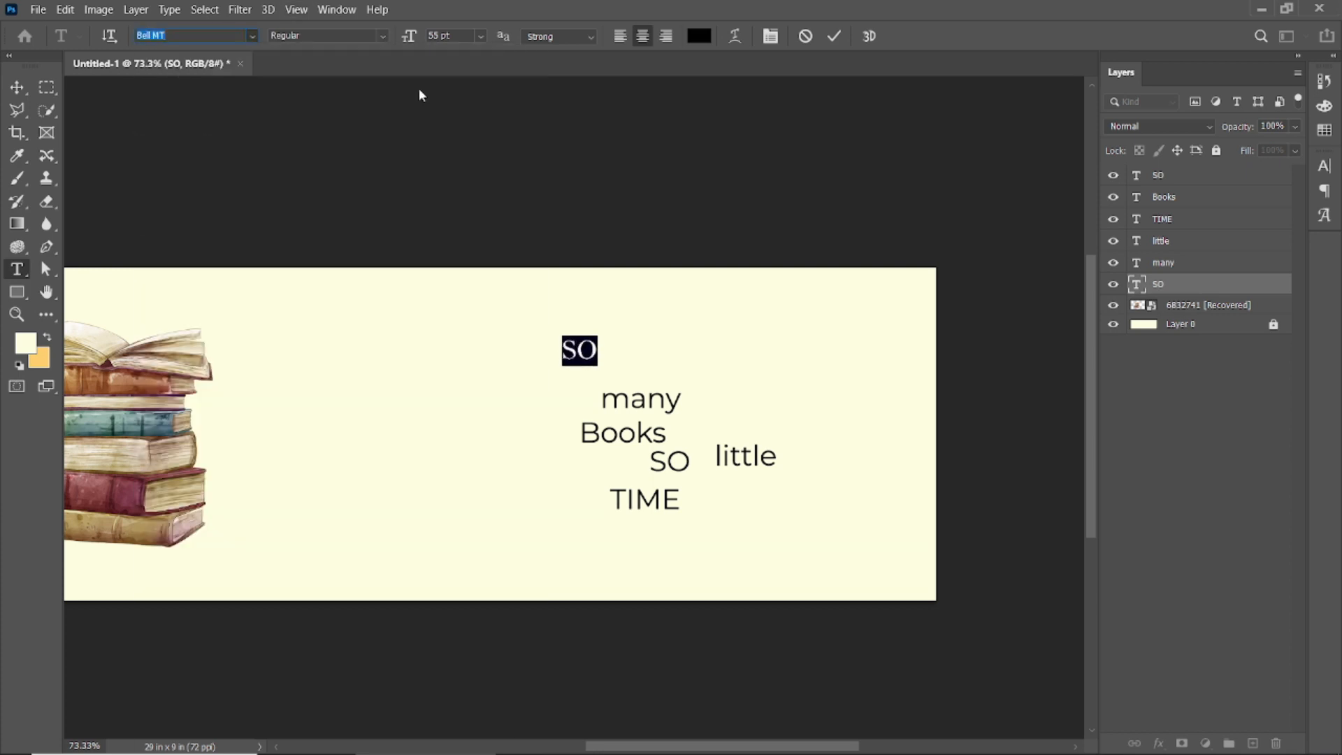
{"action": "left_click", "coordinate": [834, 36]}
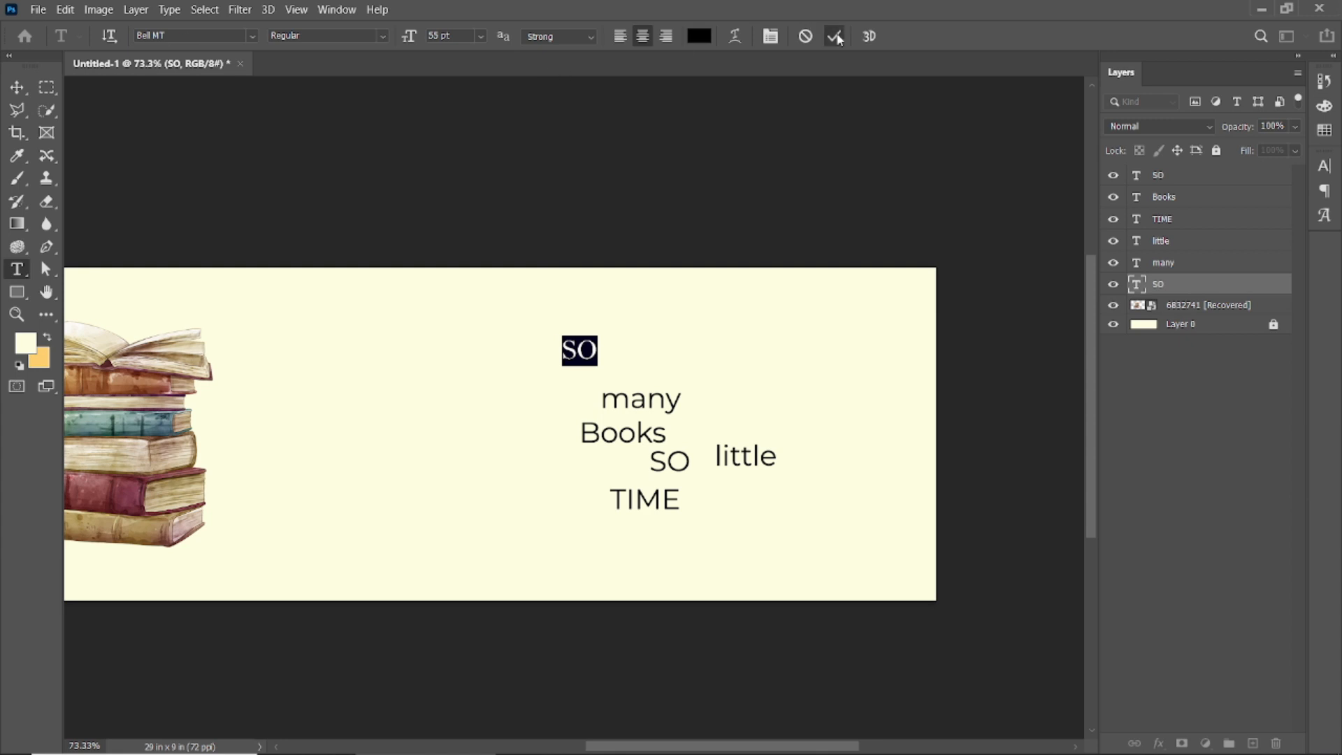
{"action": "double_click", "coordinate": [627, 400]}
{"action": "type", "text": "barber"}
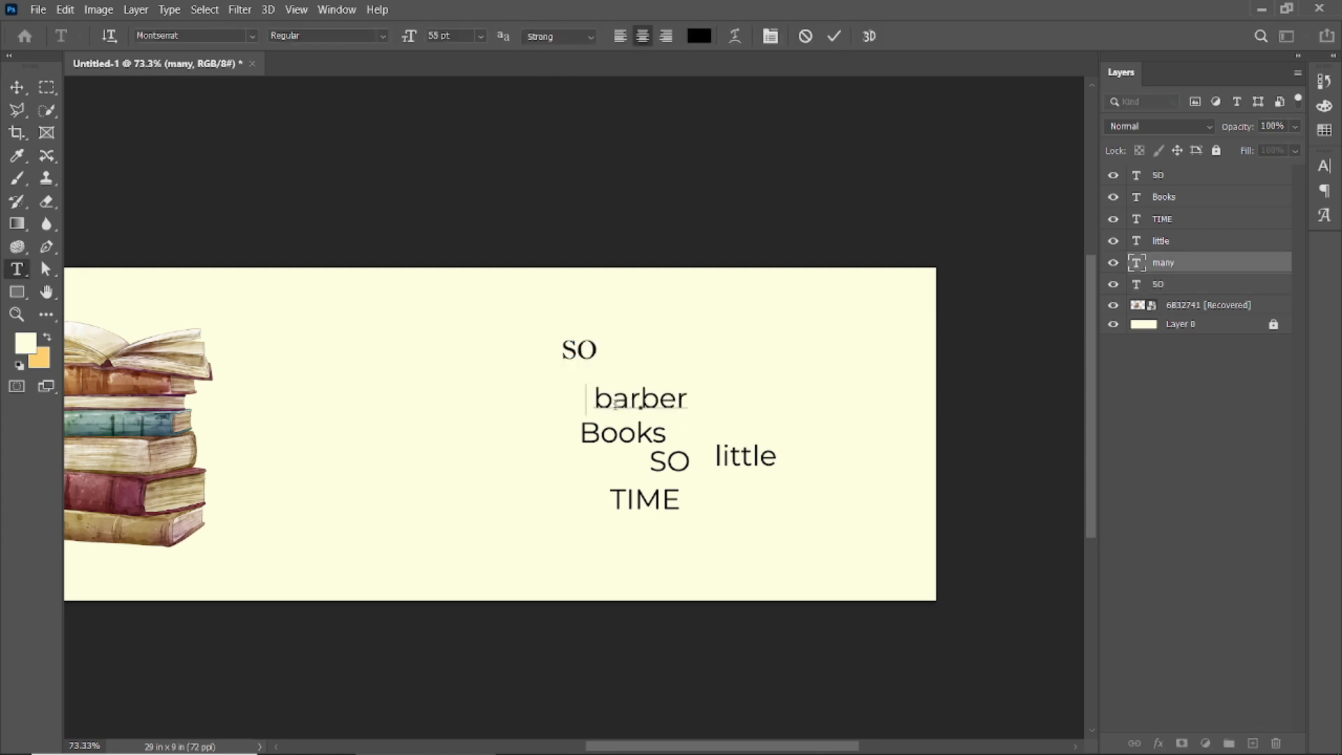
{"action": "left_click", "coordinate": [834, 36]}
{"action": "key", "text": "v"}
{"action": "key", "text": "ctrl+z"}
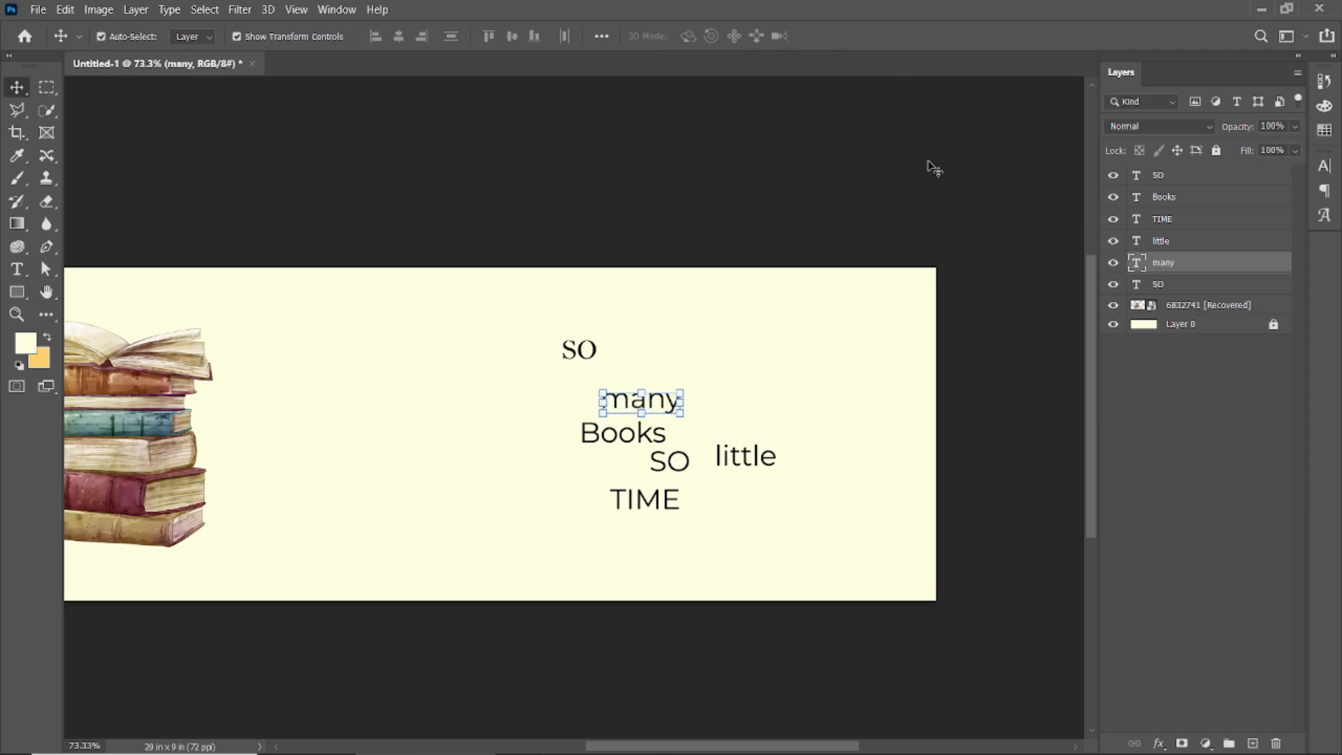
Change the font of the "many" text to Barbershop in Thailand Regular
{"action": "double_click", "coordinate": [621, 405]}
{"action": "left_click", "coordinate": [233, 32]}
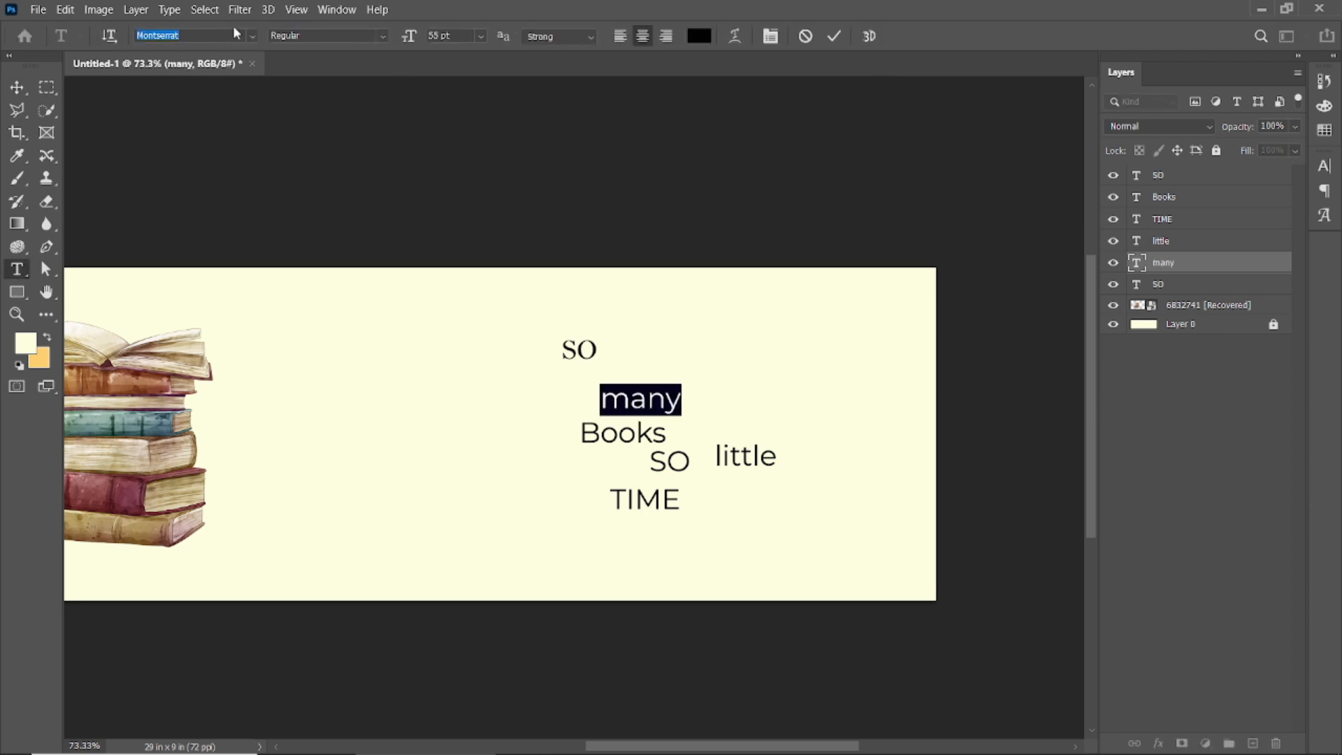
{"action": "type", "text": "barbl"}
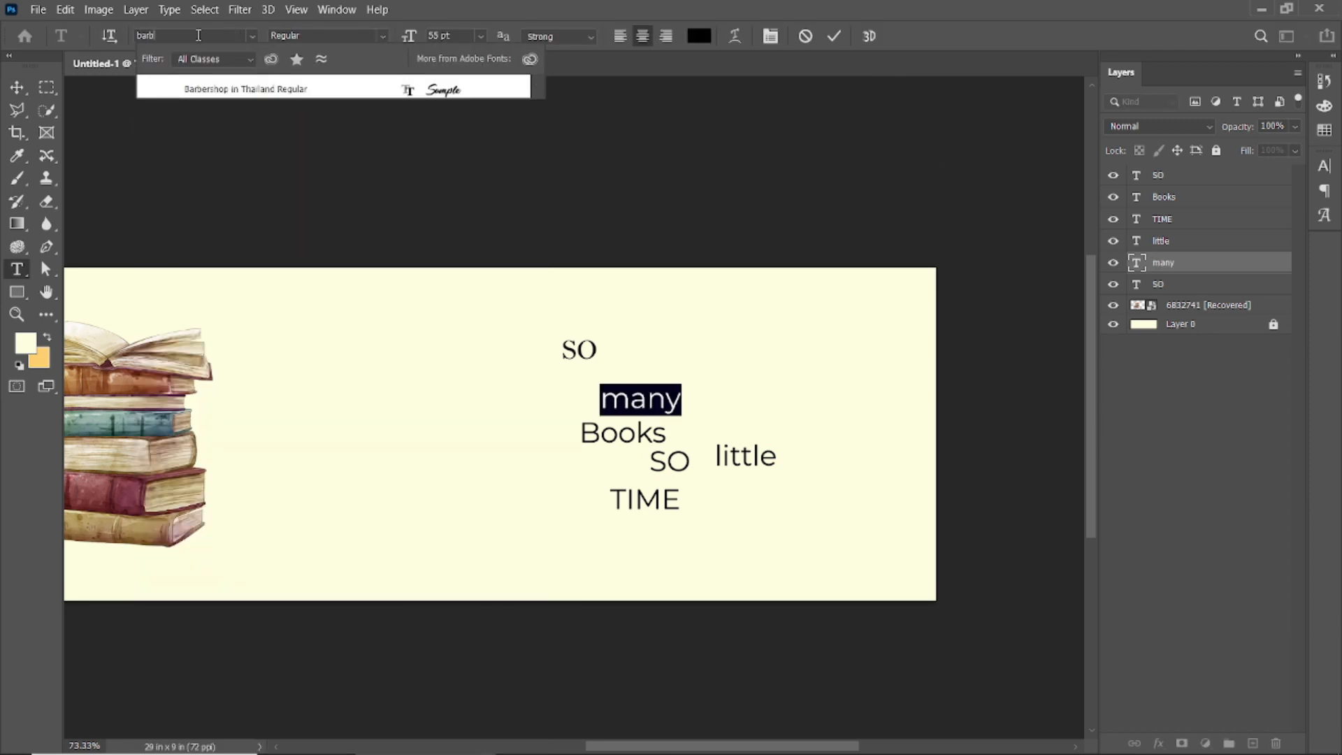
{"action": "left_click", "coordinate": [225, 89]}
{"action": "left_click", "coordinate": [834, 36]}
{"action": "key", "text": "v"}
Change the font of the "Books" text to Scott Room Regular
{"action": "double_click", "coordinate": [602, 442]}
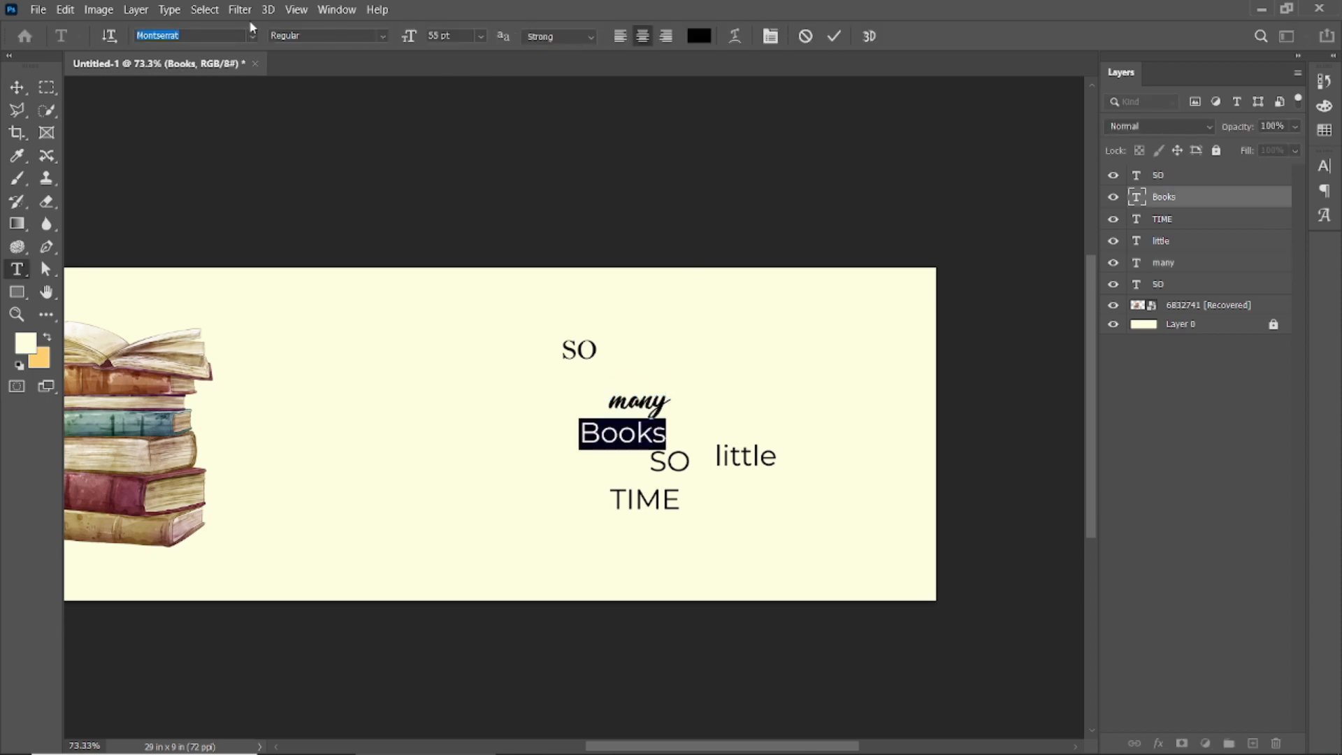
{"action": "type", "text": "scot"}
{"action": "left_click", "coordinate": [267, 81]}
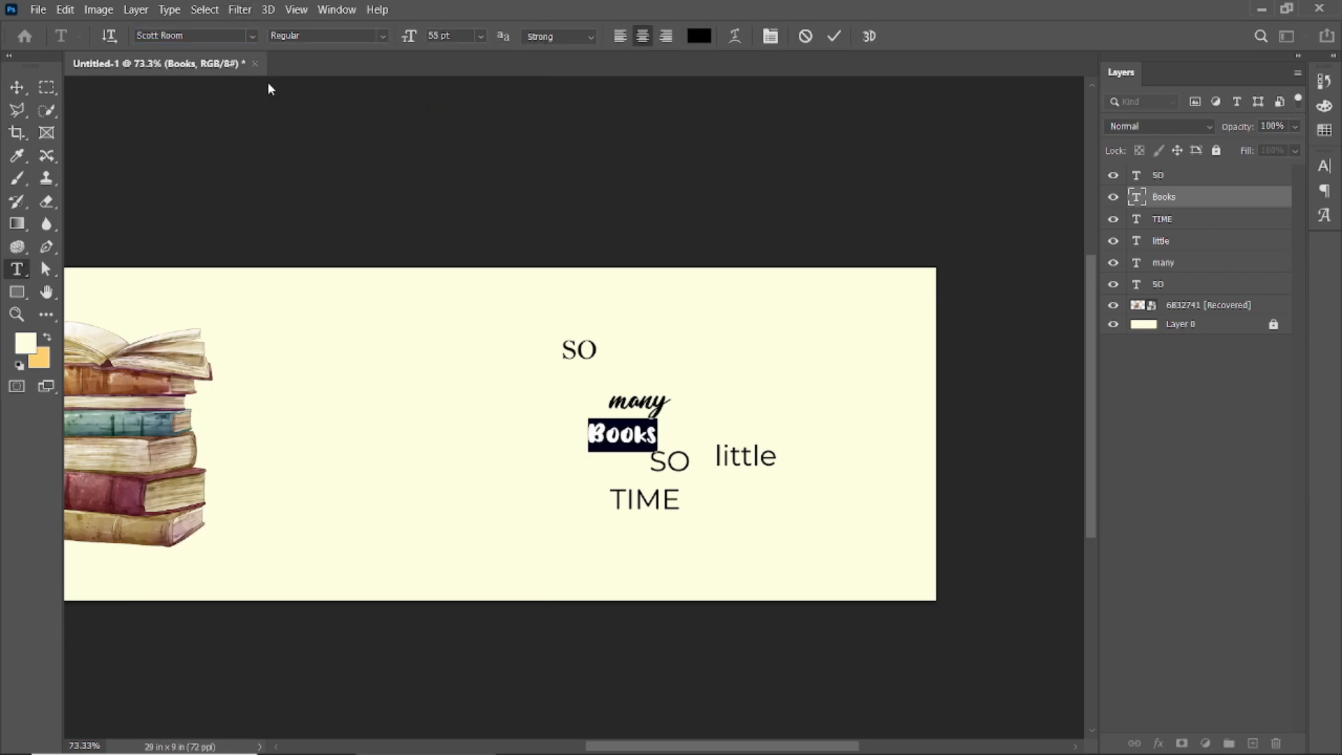
{"action": "left_click", "coordinate": [840, 36]}
{"action": "key", "text": "v"}
Change the font of the lower "SO" text to Bell MT Regular
{"action": "left_click", "coordinate": [673, 463]}
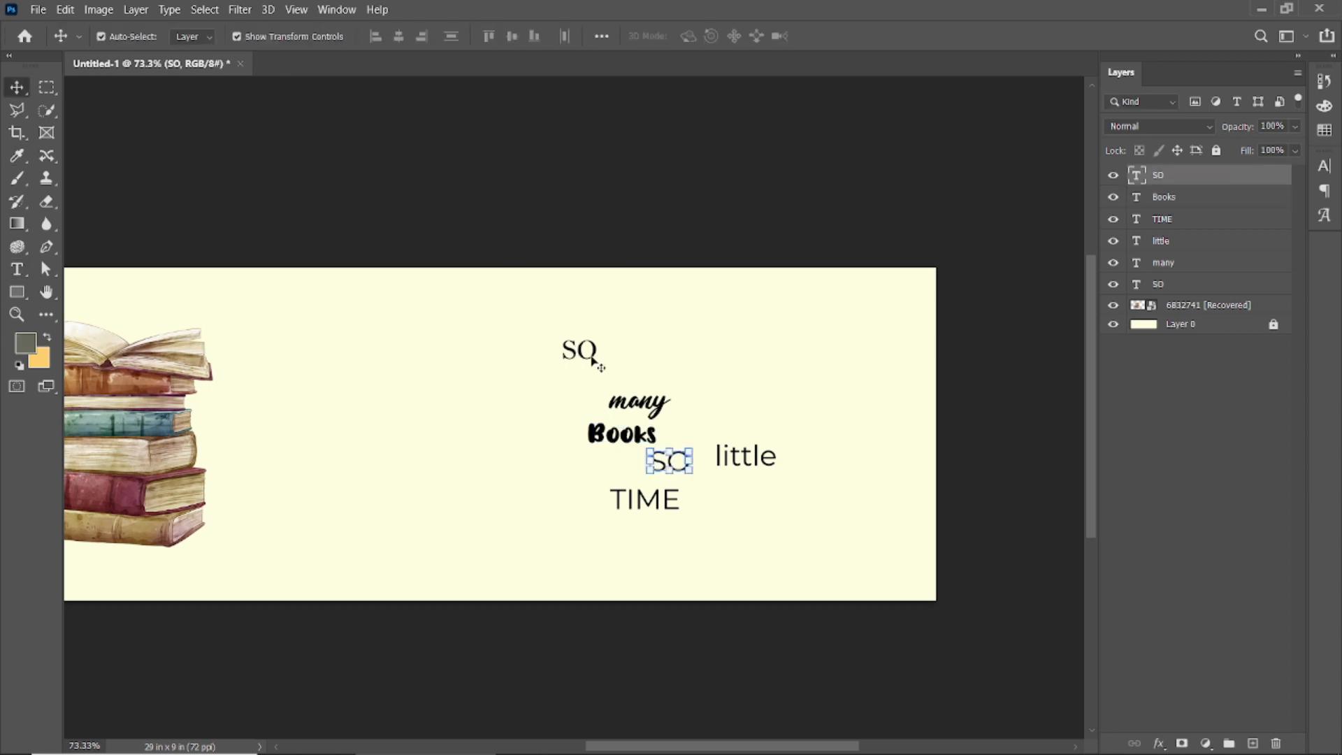
{"action": "key", "text": "i"}
{"action": "left_click", "coordinate": [580, 350]}
{"action": "key", "text": "v"}
{"action": "double_click", "coordinate": [669, 461]}
{"action": "type", "text": "bell"}
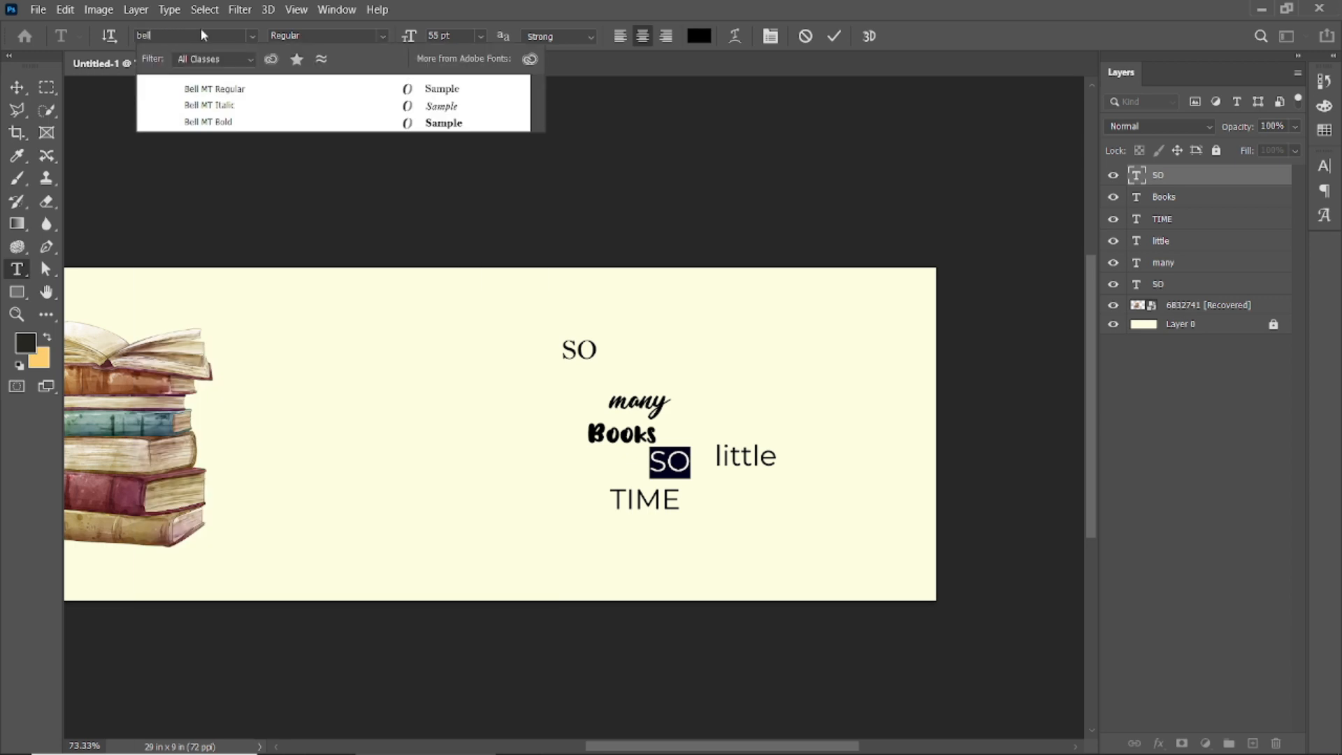
{"action": "key", "text": "Return"}
{"action": "left_click", "coordinate": [843, 35]}
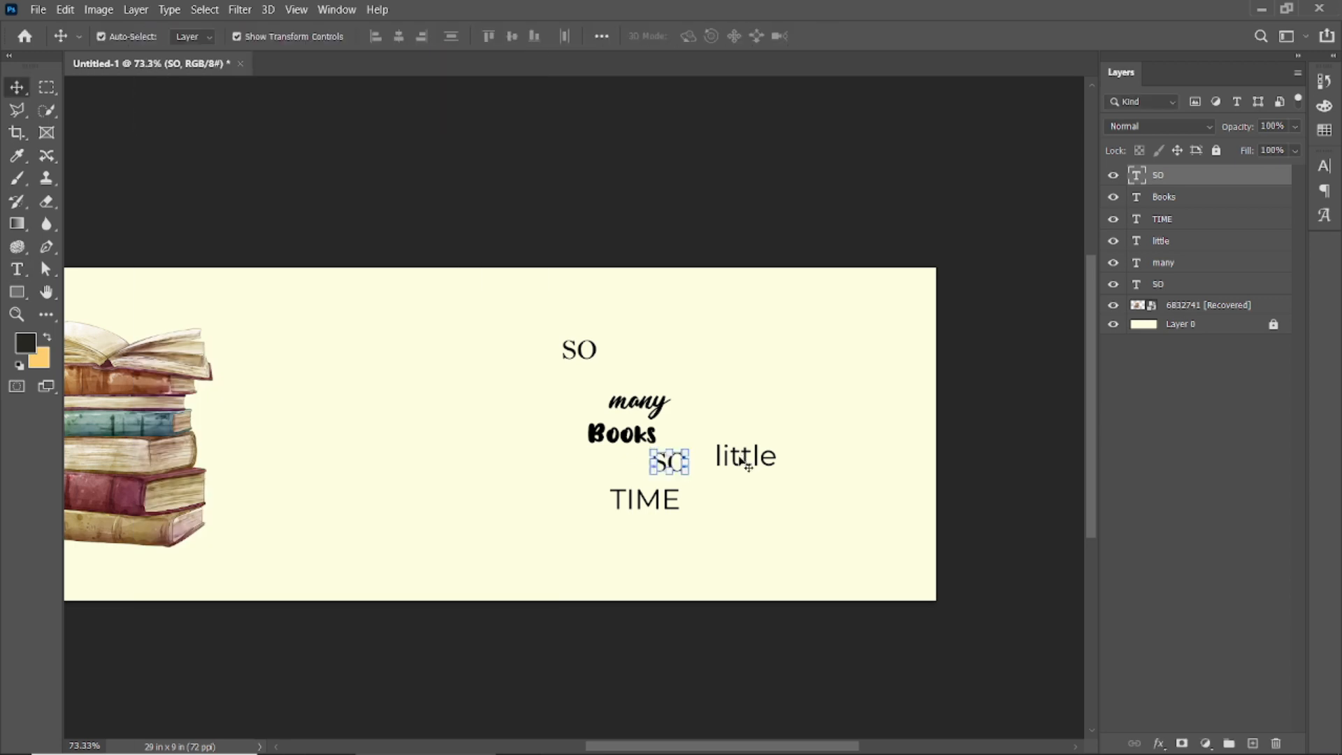
Change the font of the "little" text to Bira PERSONAL USE ONLY Regular
{"action": "double_click", "coordinate": [742, 457]}
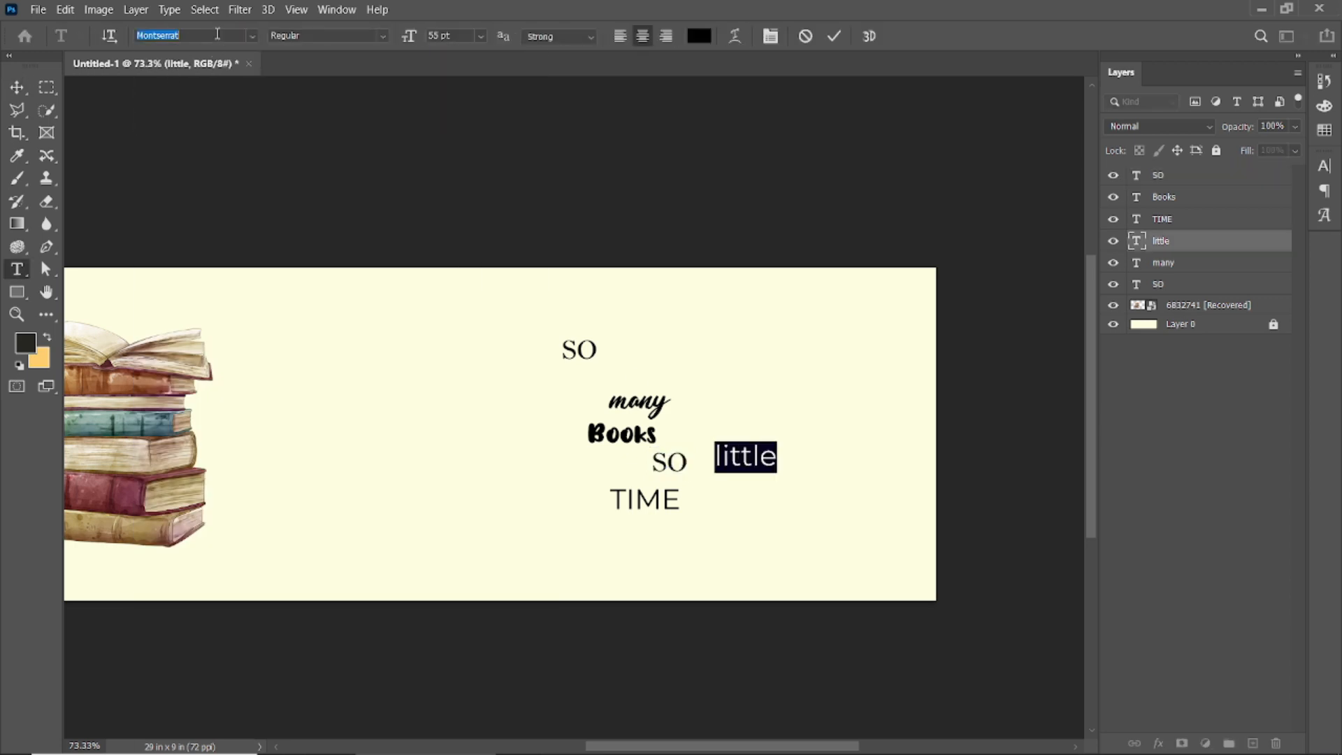
{"action": "type", "text": "bira"}
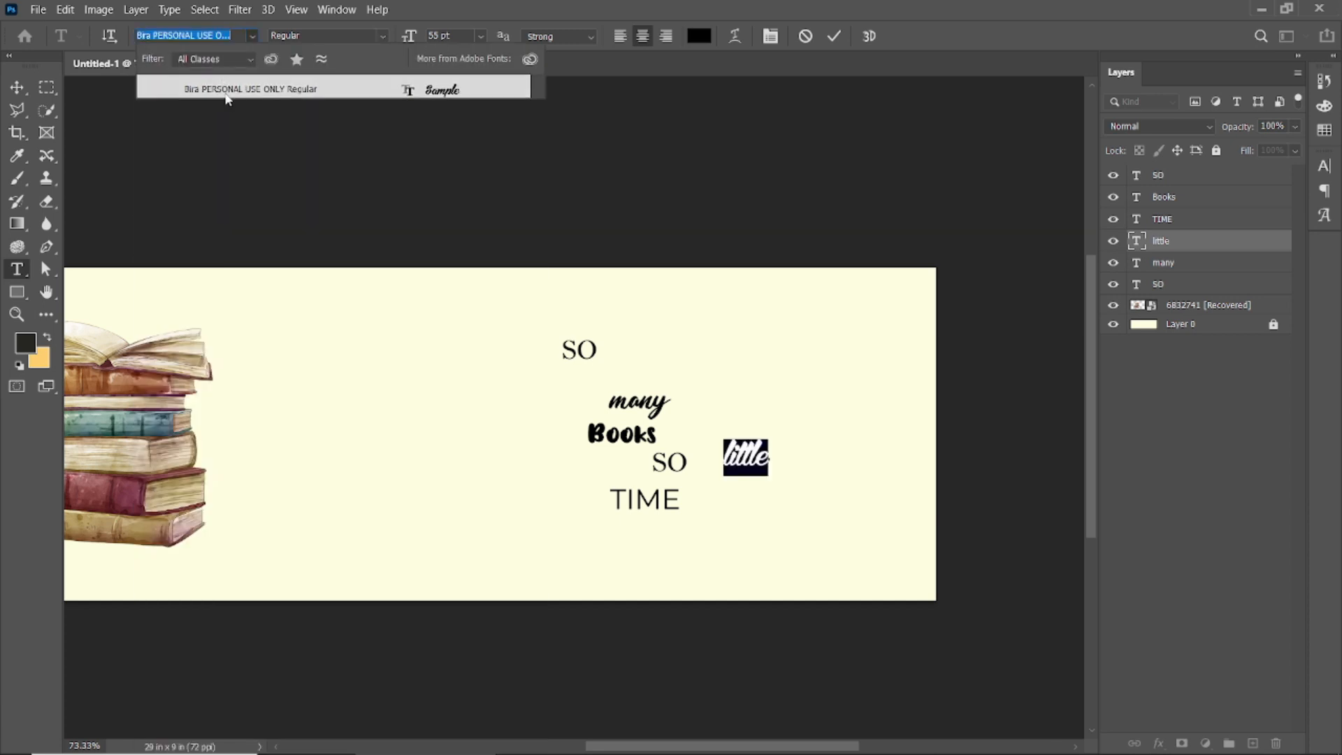
{"action": "left_click", "coordinate": [222, 87]}
{"action": "left_click", "coordinate": [834, 36]}
{"action": "key", "text": "v"}
Set the font size of the upper "SO" text to 119 pt
{"action": "left_click", "coordinate": [626, 501]}
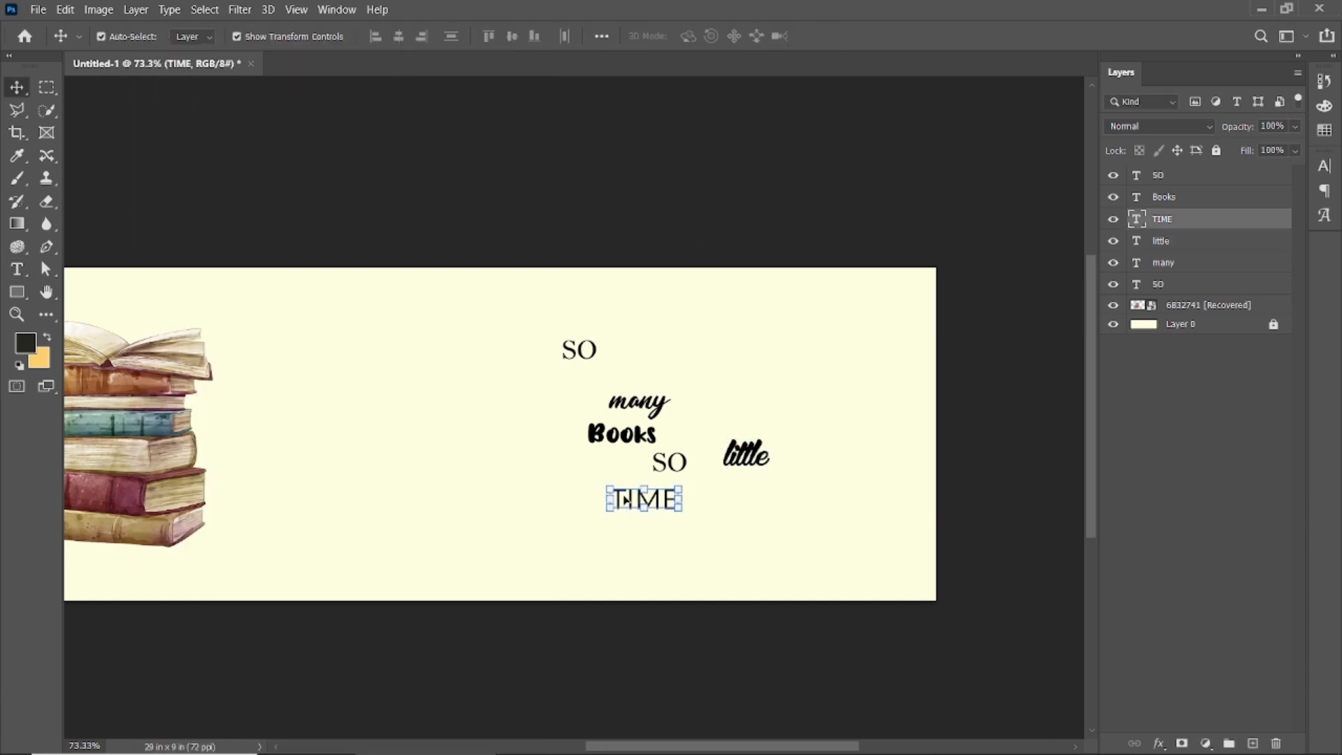
{"action": "left_click", "coordinate": [535, 457]}
{"action": "left_click", "coordinate": [573, 350]}
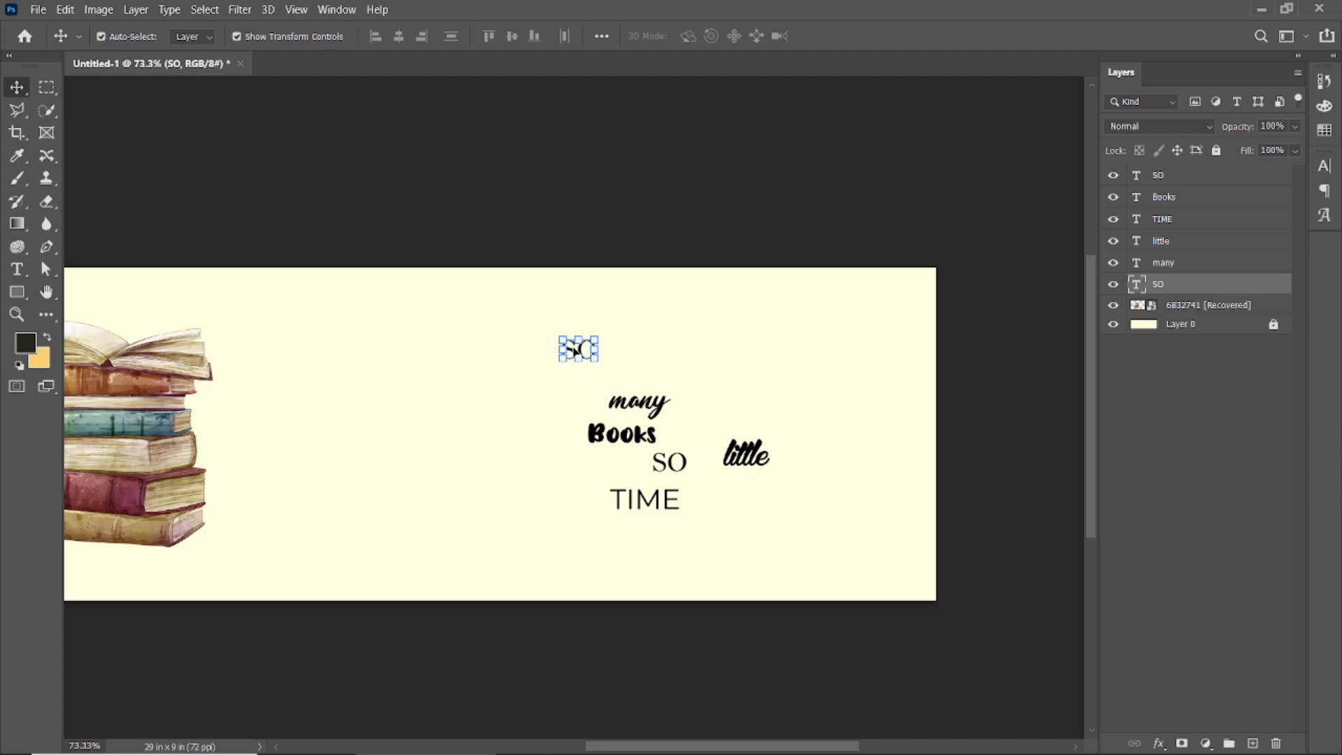
{"action": "double_click", "coordinate": [574, 349]}
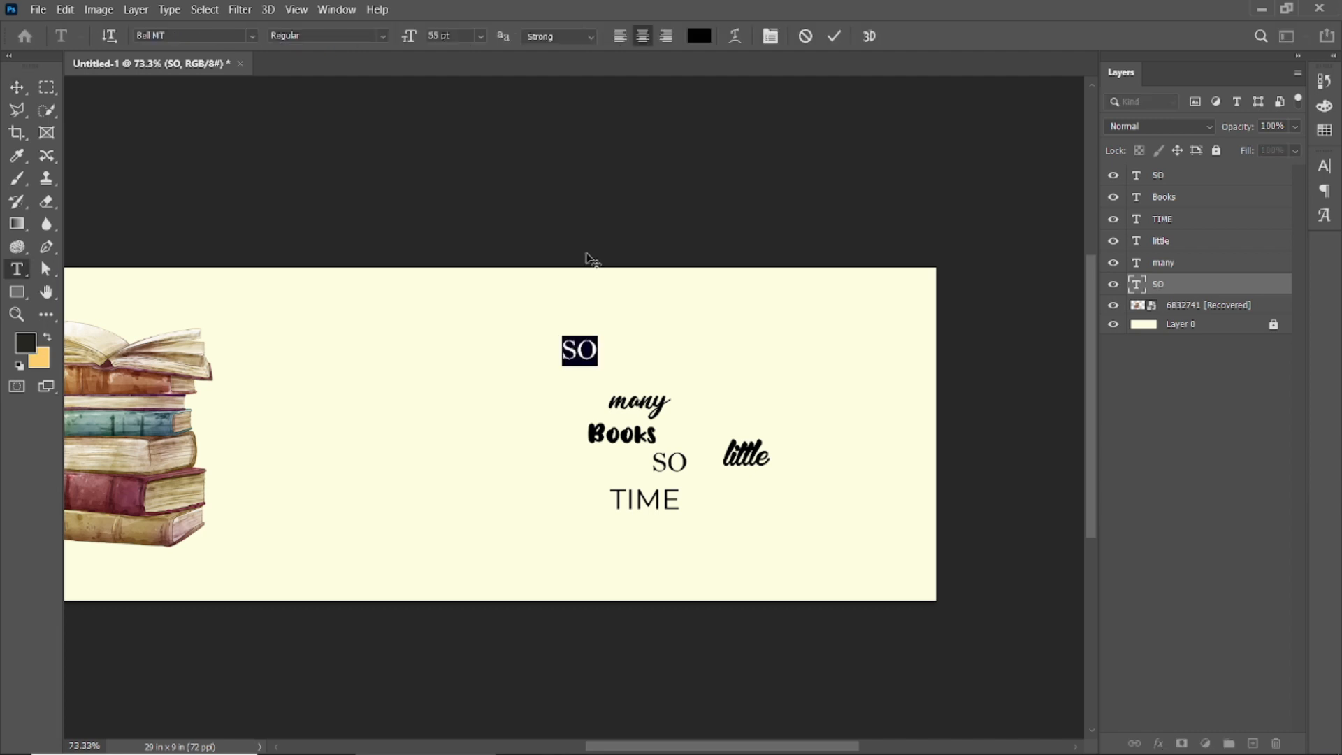
{"action": "left_click_drag", "start_coordinate": [410, 39], "coordinate": [468, 57]}
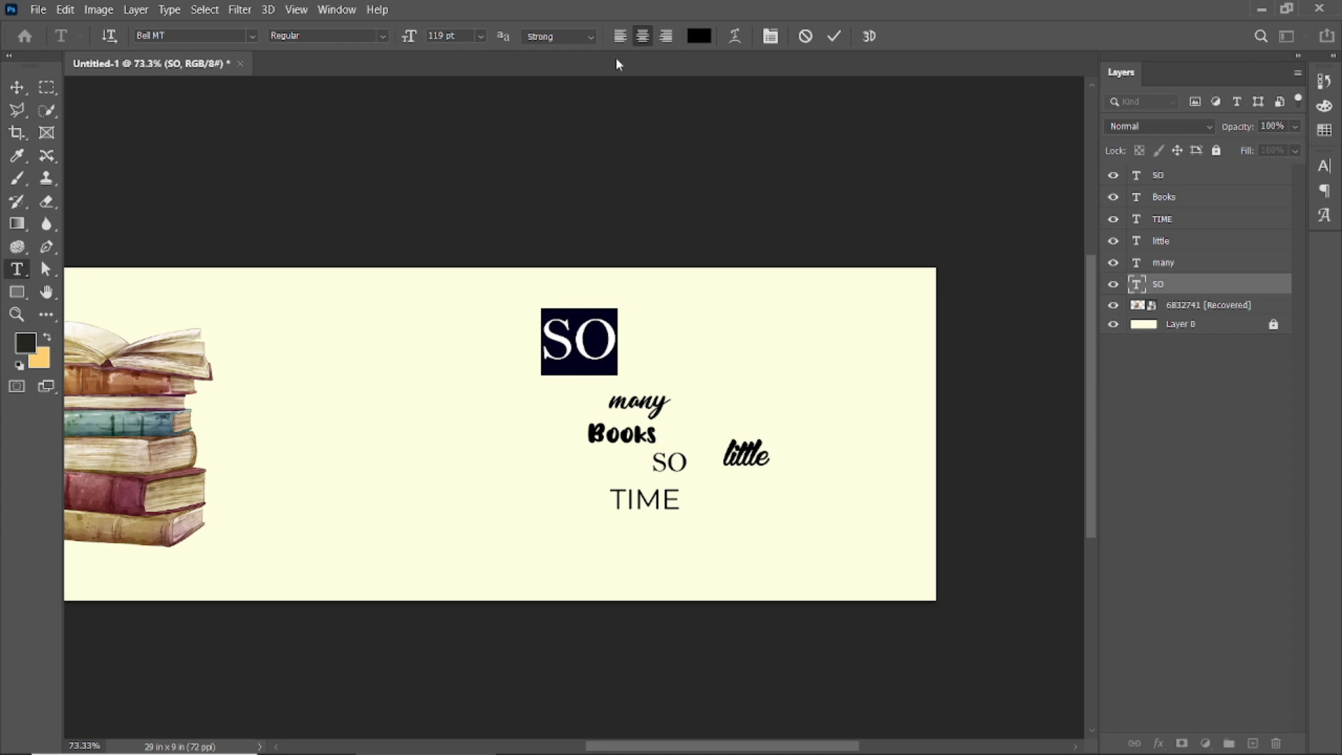
{"action": "left_click", "coordinate": [834, 36]}
{"action": "key", "text": "v"}
Enlarge the "many" text and place it just right of the upper "SO", slightly lower
{"action": "left_click", "coordinate": [699, 347]}
{"action": "left_click", "coordinate": [646, 406]}
{"action": "left_click_drag", "start_coordinate": [646, 405], "coordinate": [669, 365]}
{"action": "double_click", "coordinate": [650, 363]}
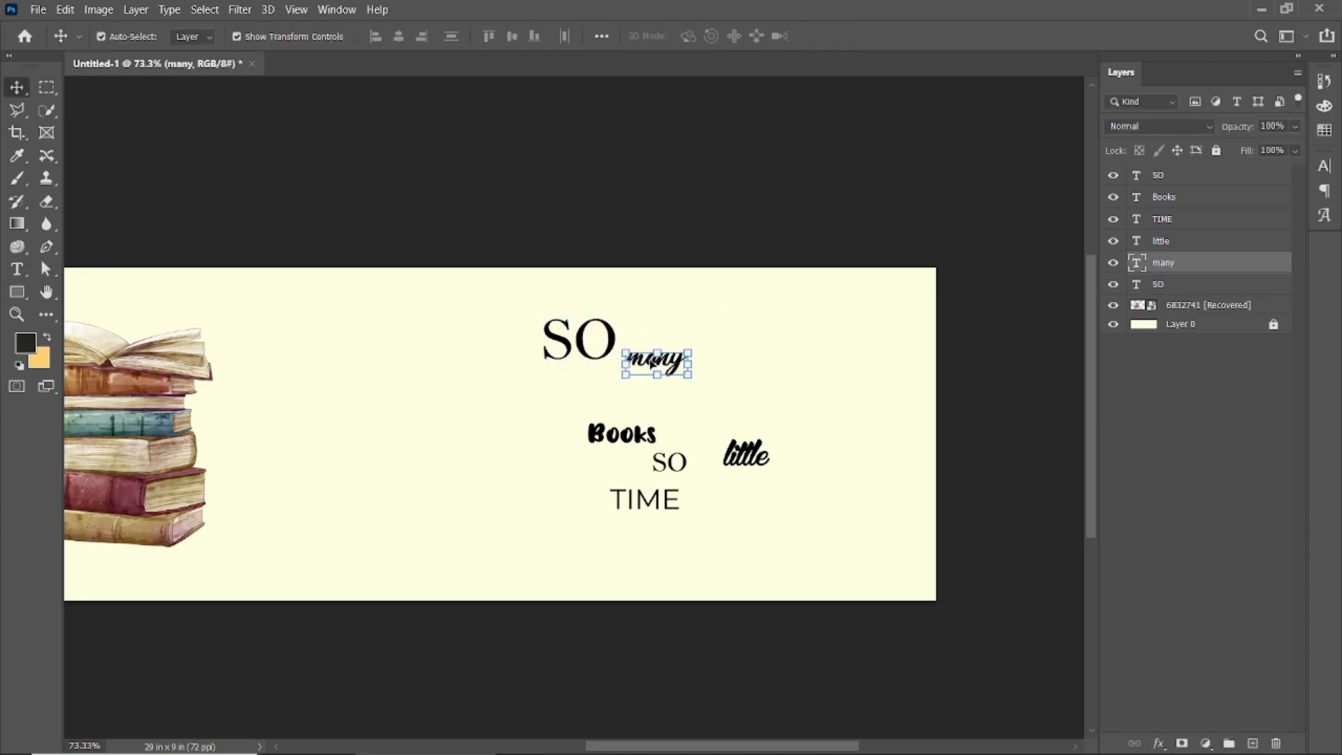
{"action": "left_click_drag", "start_coordinate": [410, 36], "coordinate": [452, 41]}
{"action": "left_click", "coordinate": [833, 36]}
{"action": "key", "text": "v"}
{"action": "scroll", "coordinate": [652, 433], "scroll_direction": "down", "scroll_amount": 5}
{"action": "left_click", "coordinate": [679, 395]}
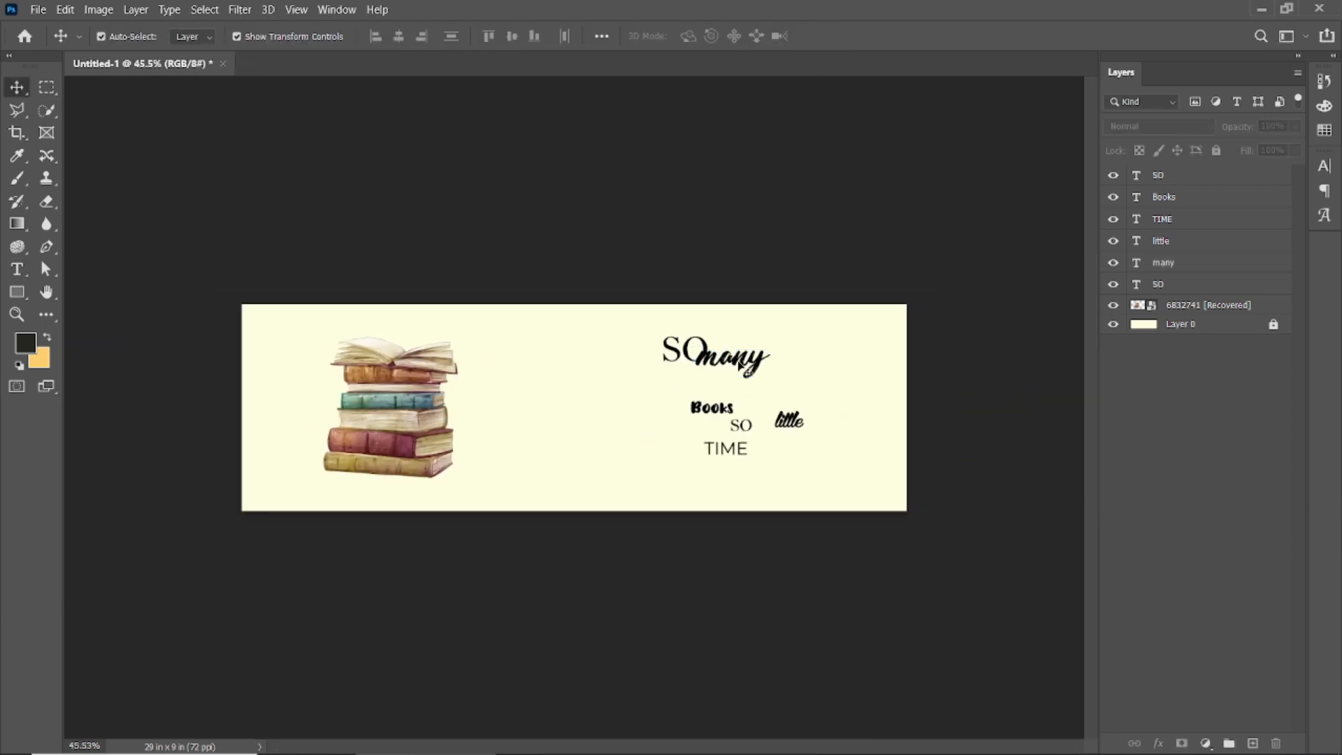
{"action": "scroll", "coordinate": [689, 392], "scroll_direction": "up", "scroll_amount": 3}
{"action": "left_click_drag", "start_coordinate": [774, 350], "coordinate": [798, 350]}
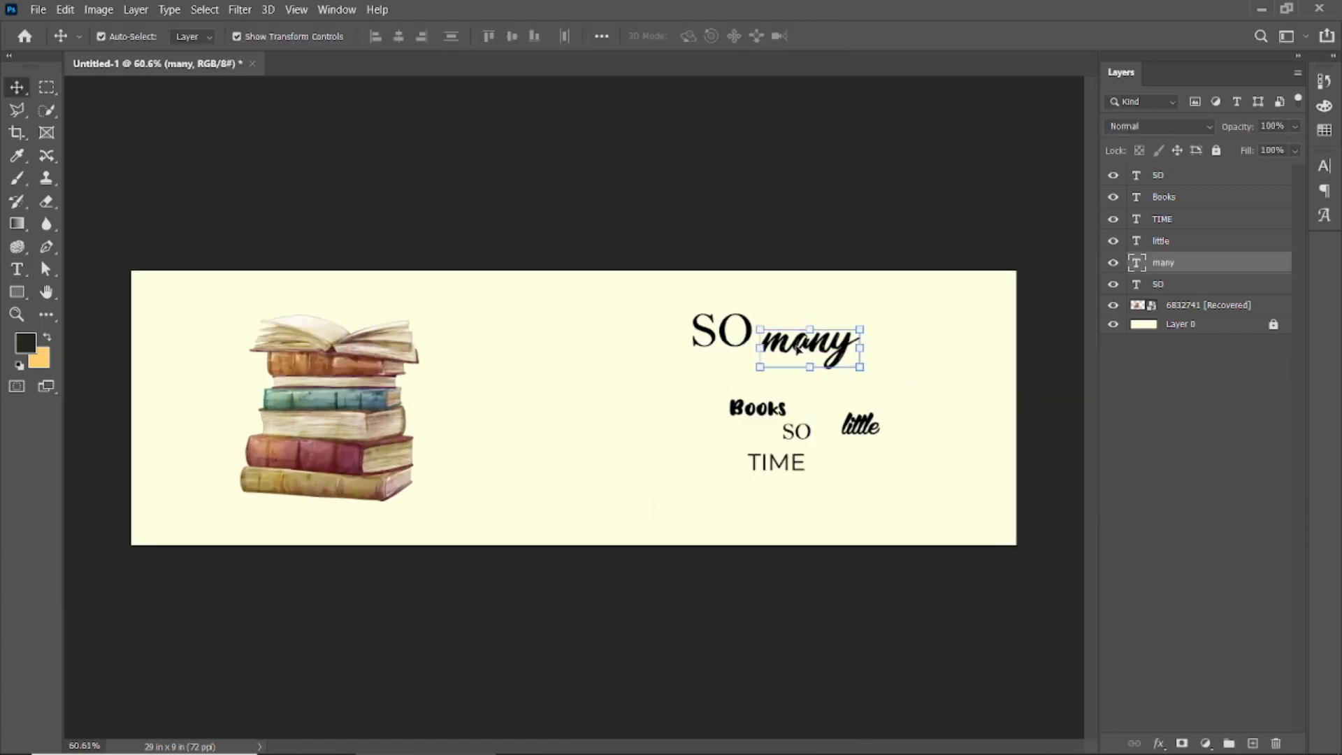
Move the "Books" text directly below the upper "SO" and roughly double its font size
{"action": "left_click", "coordinate": [575, 494]}
{"action": "left_click", "coordinate": [750, 411]}
{"action": "left_click_drag", "start_coordinate": [750, 411], "coordinate": [731, 387]}
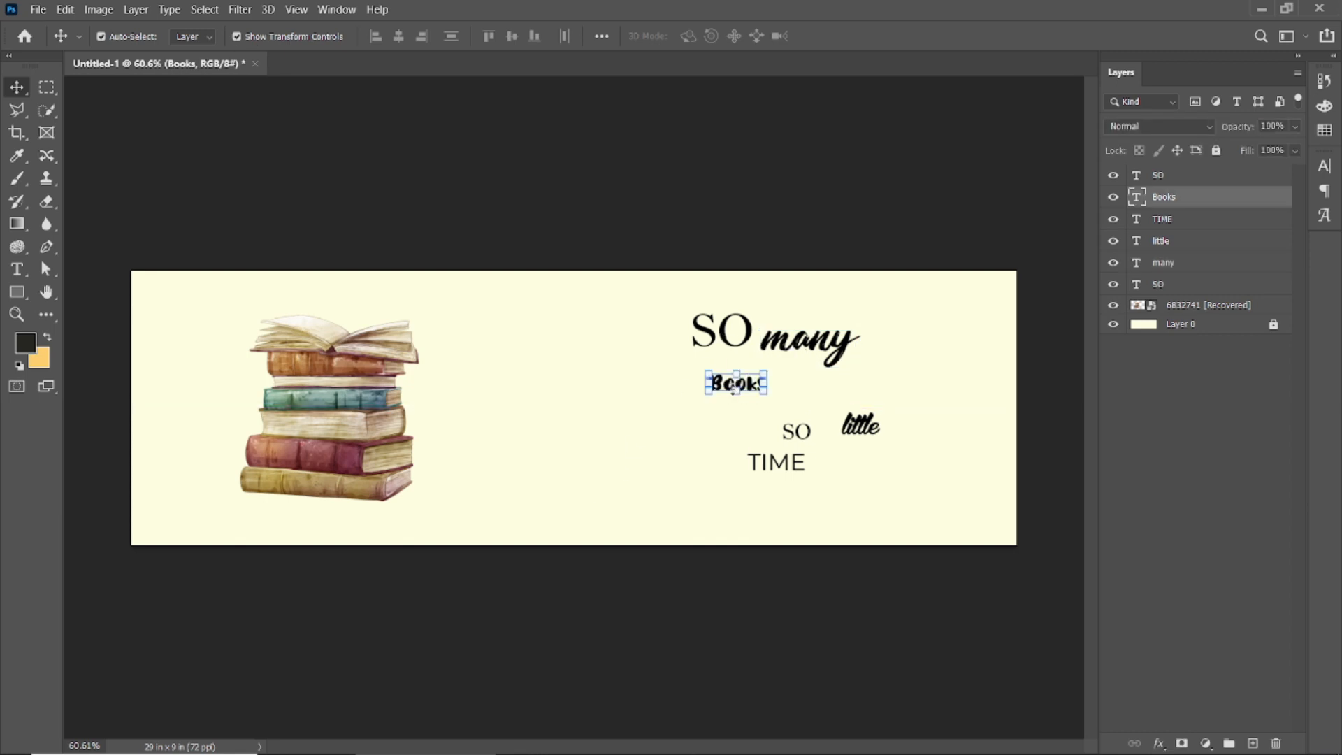
{"action": "double_click", "coordinate": [720, 385]}
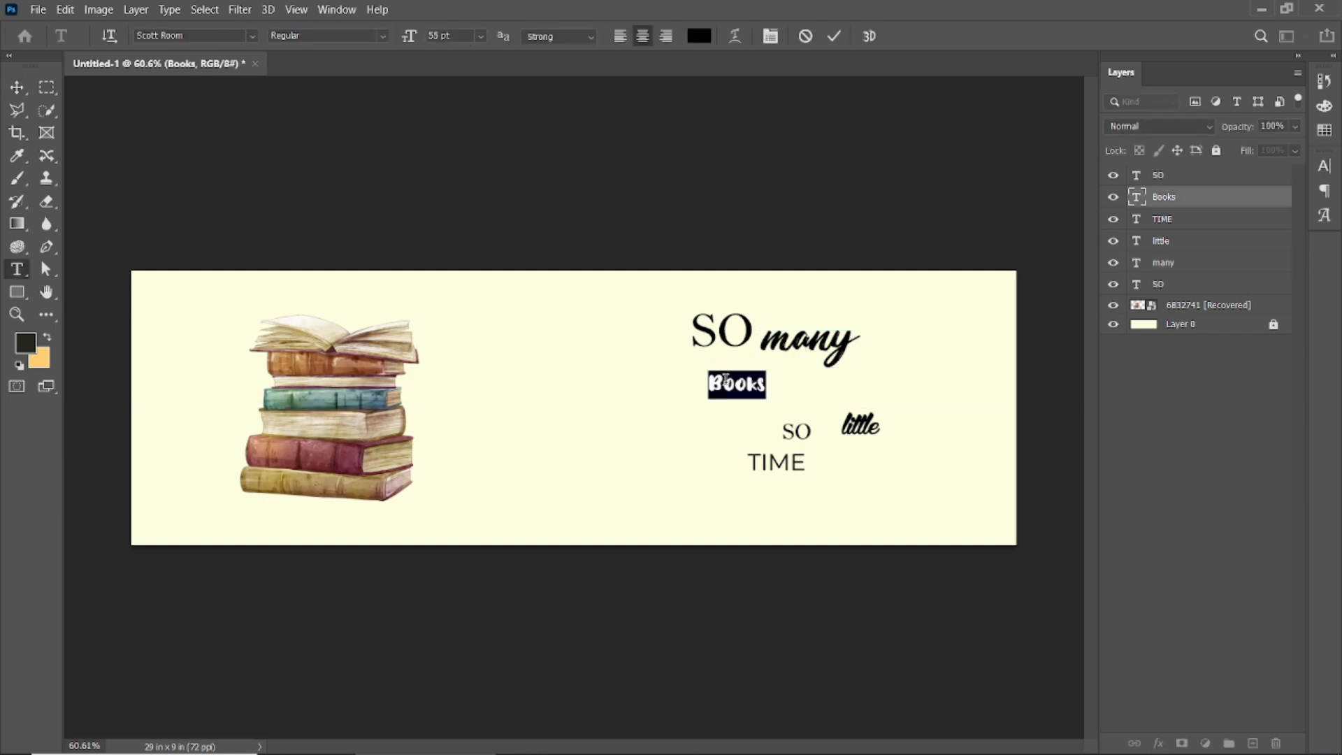
{"action": "left_click_drag", "start_coordinate": [409, 43], "coordinate": [468, 58]}
{"action": "left_click", "coordinate": [834, 37]}
{"action": "key", "text": "v"}
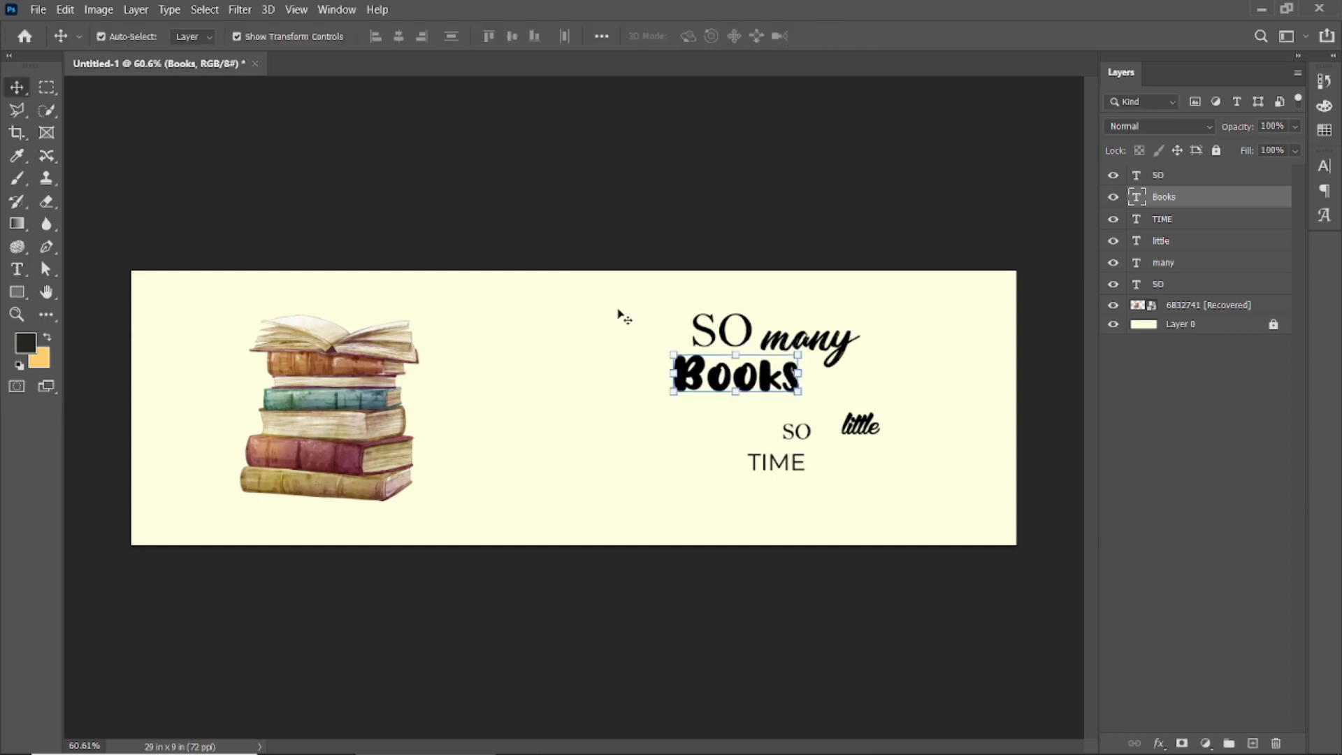
Enlarge the lower "SO" text to about the same size as the upper "SO"
{"action": "left_click", "coordinate": [795, 431]}
{"action": "double_click", "coordinate": [727, 332]}
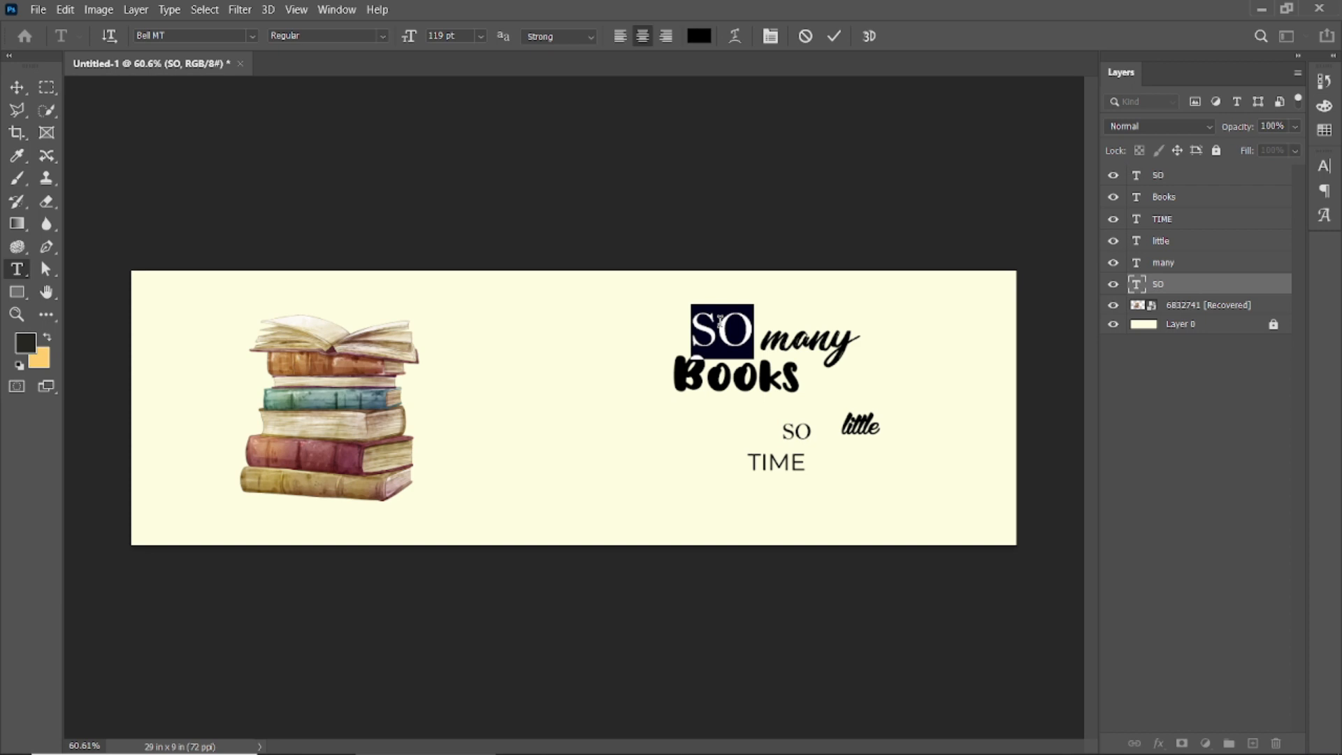
{"action": "left_click", "coordinate": [834, 38]}
{"action": "left_click", "coordinate": [796, 428]}
{"action": "key", "text": "ctrl+t"}
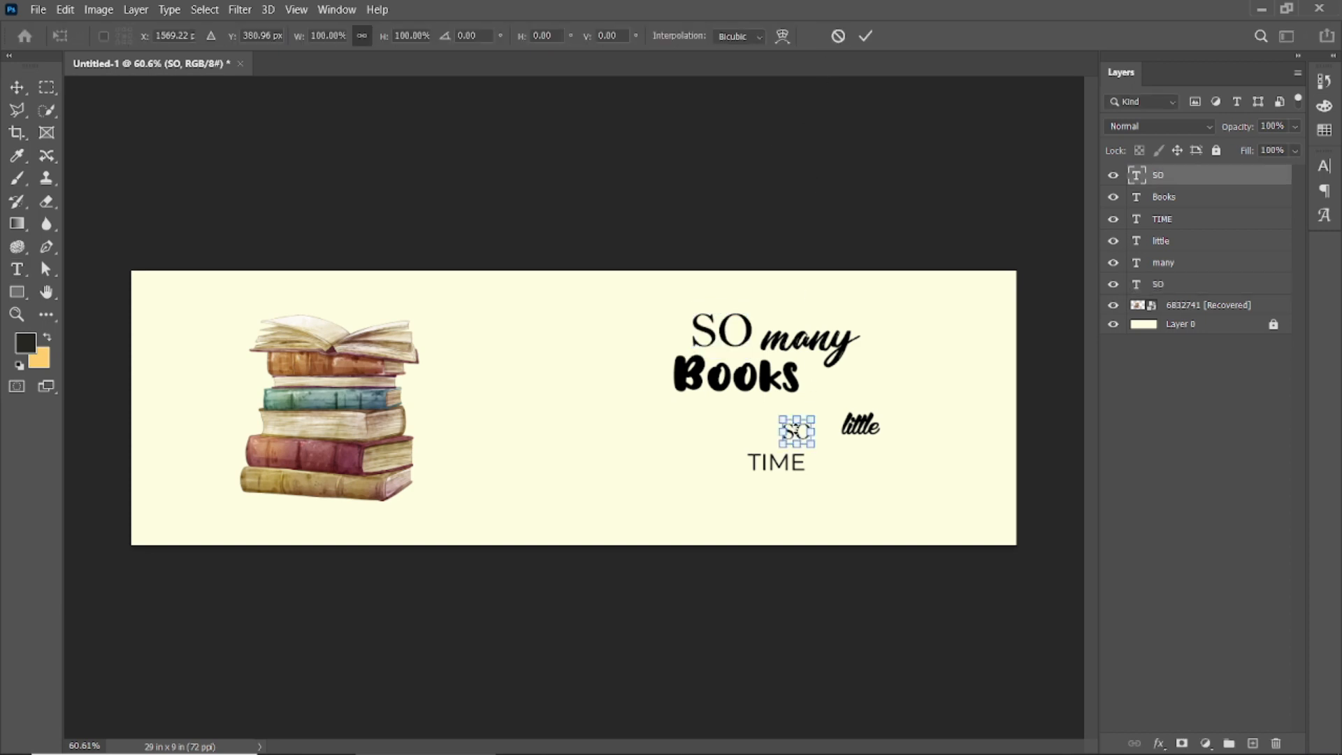
{"action": "key", "text": "Return"}
{"action": "scroll", "coordinate": [797, 430], "scroll_direction": "up", "scroll_amount": 2}
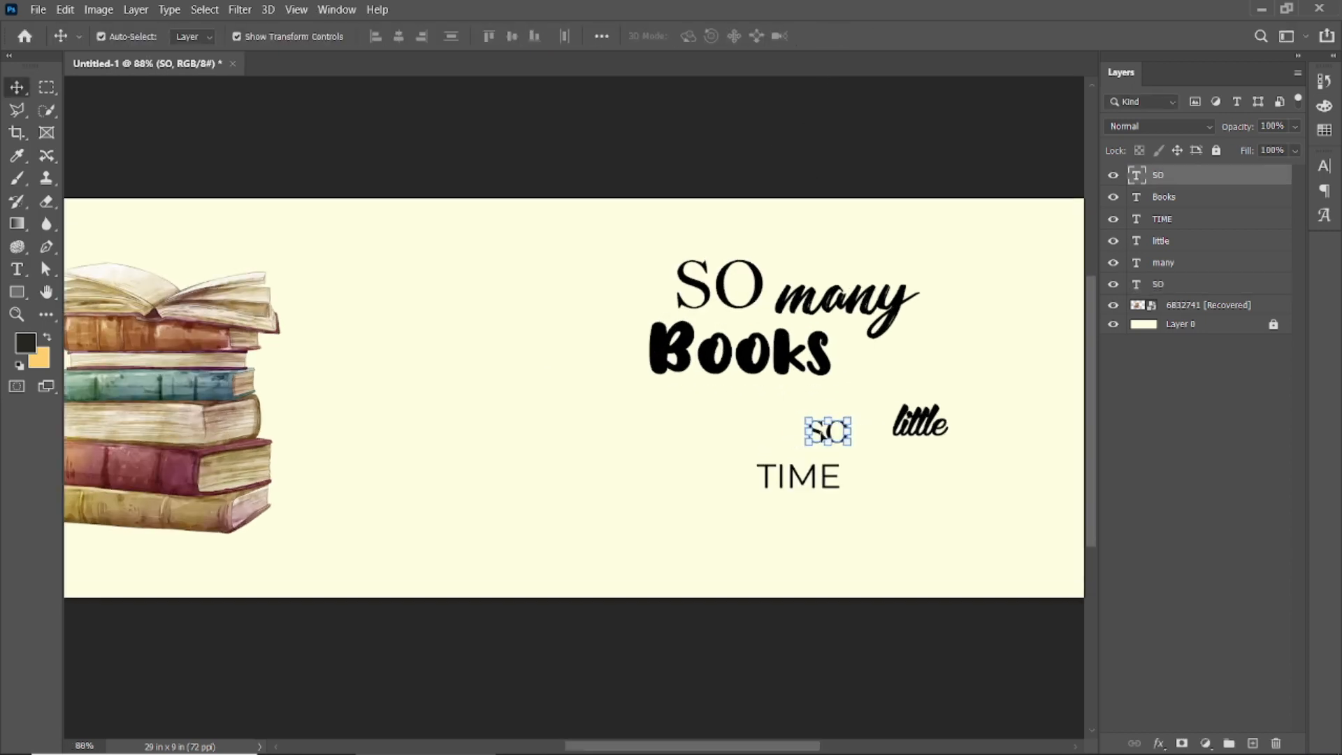
{"action": "scroll", "coordinate": [825, 433], "scroll_direction": "up", "scroll_amount": 2}
{"action": "double_click", "coordinate": [825, 423]}
{"action": "left_click_drag", "start_coordinate": [406, 38], "coordinate": [456, 59]}
{"action": "left_click", "coordinate": [834, 37]}
{"action": "scroll", "coordinate": [859, 407], "scroll_direction": "down", "scroll_amount": 3}
Roughly double the font size of the "little" text
{"action": "double_click", "coordinate": [941, 407]}
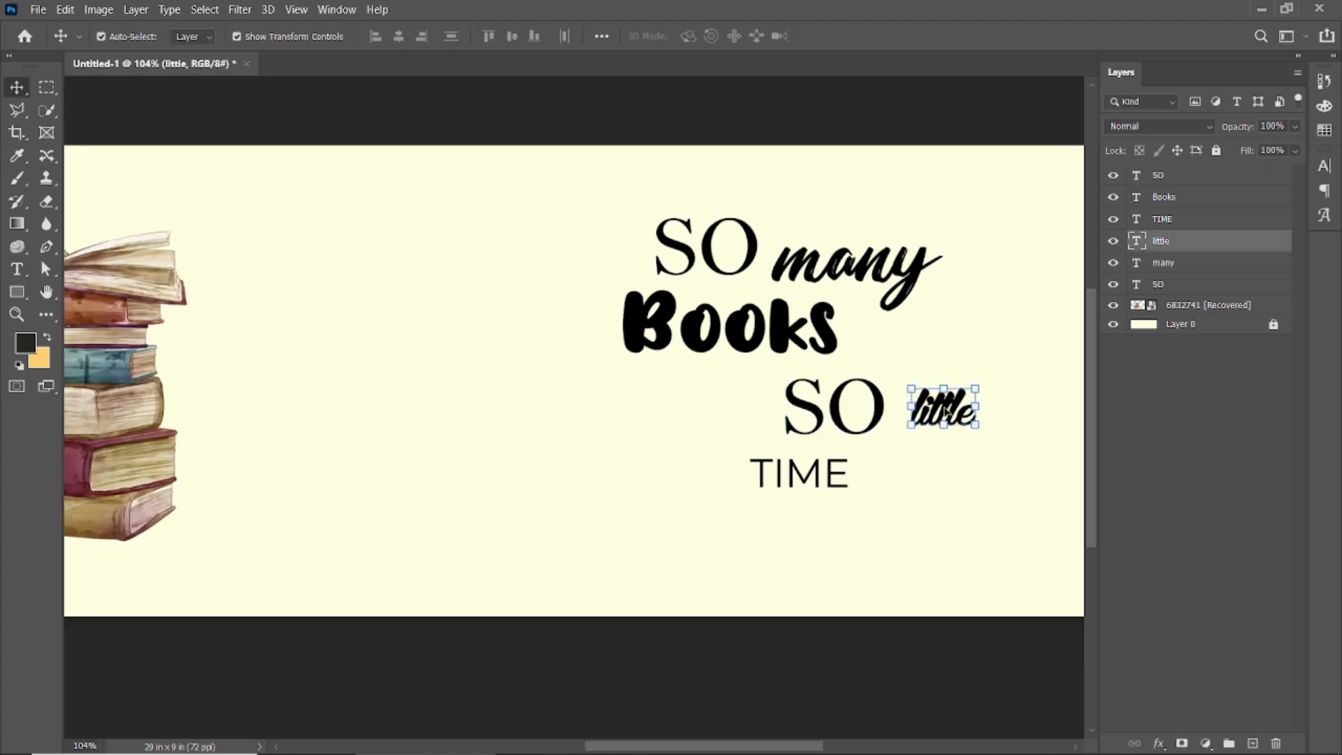
{"action": "left_click_drag", "start_coordinate": [407, 40], "coordinate": [457, 55]}
{"action": "left_click", "coordinate": [834, 37]}
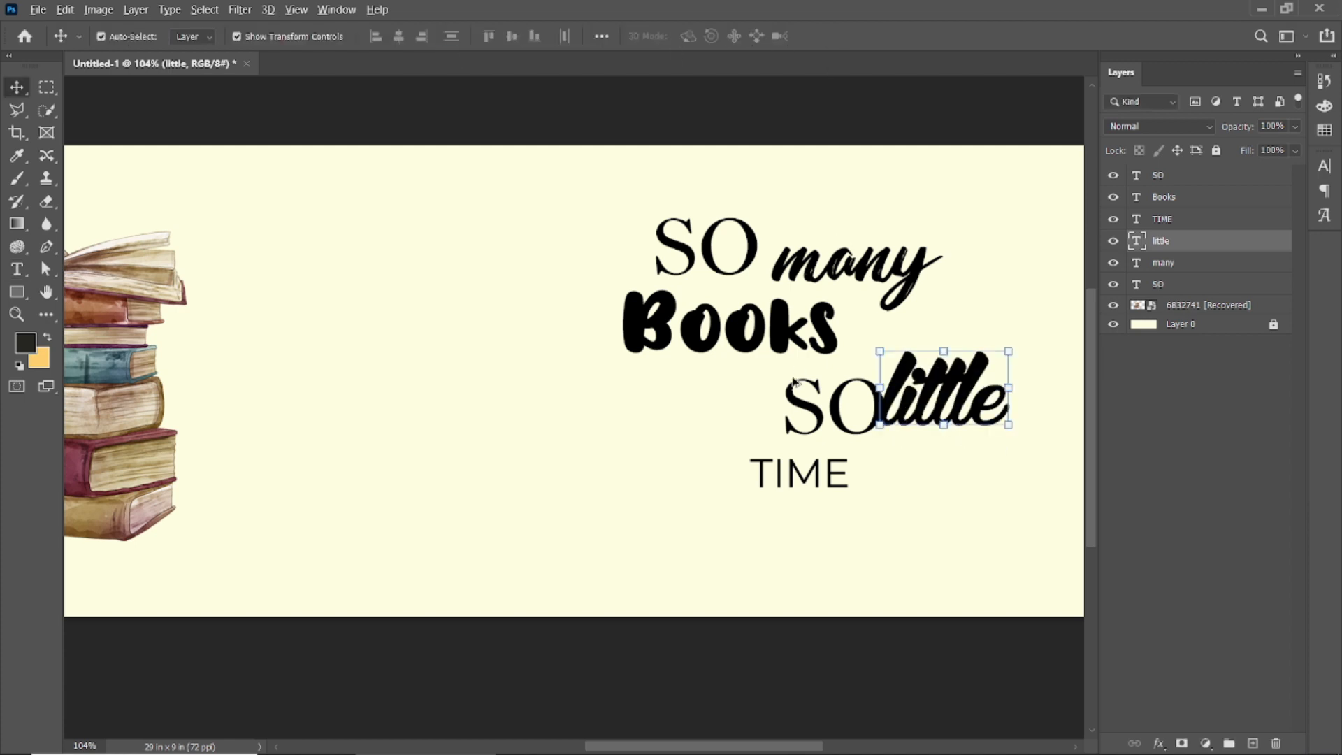
{"action": "scroll", "coordinate": [796, 370], "scroll_direction": "down", "scroll_amount": 2}
{"action": "scroll", "coordinate": [679, 472], "scroll_direction": "down", "scroll_amount": 3}
Move "many", "Books", the lower "SO", "little" and "TIME" together further down the banner, slightly left
{"action": "left_click", "coordinate": [832, 546]}
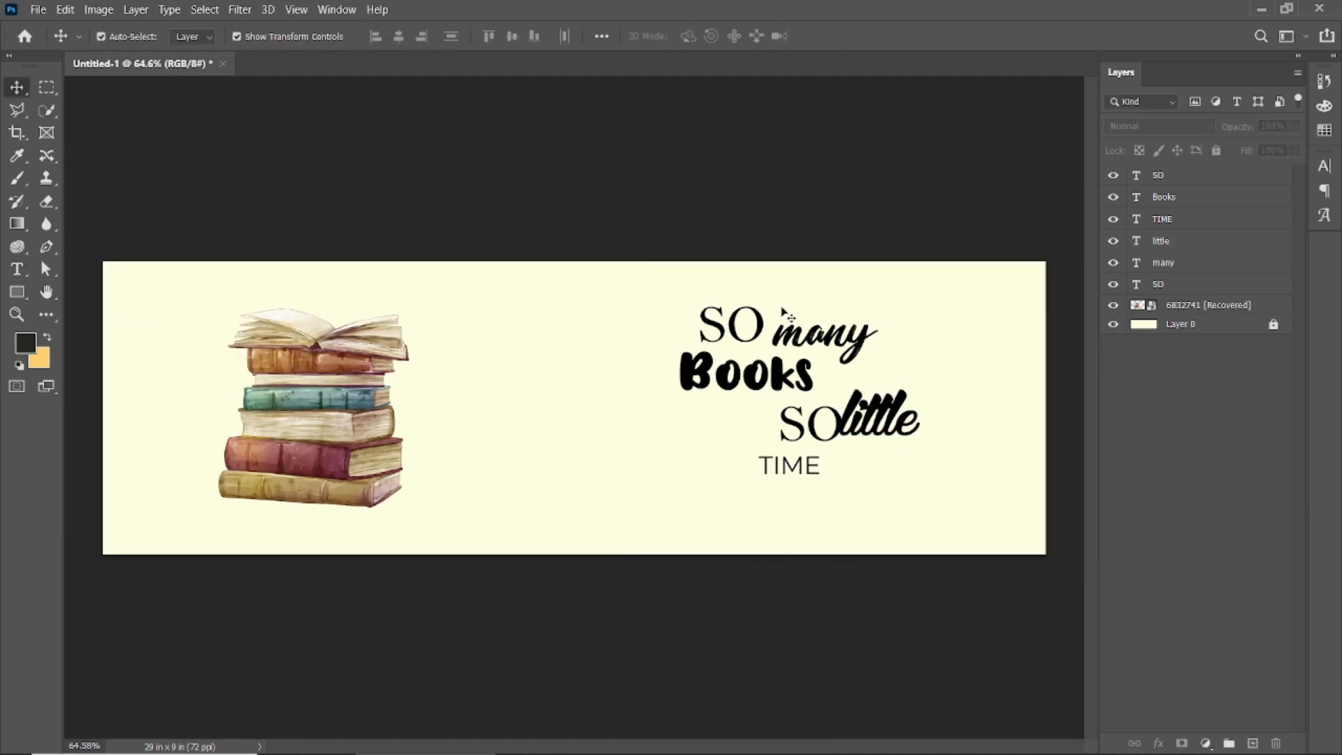
{"action": "left_click_drag", "start_coordinate": [786, 313], "coordinate": [886, 473]}
{"action": "left_click_drag", "start_coordinate": [782, 386], "coordinate": [760, 440]}
Shift the upper "SO" text slightly right and set its font size to 153 pt
{"action": "left_click_drag", "start_coordinate": [732, 321], "coordinate": [761, 318]}
{"action": "double_click", "coordinate": [760, 319]}
{"action": "left_click_drag", "start_coordinate": [409, 40], "coordinate": [438, 48]}
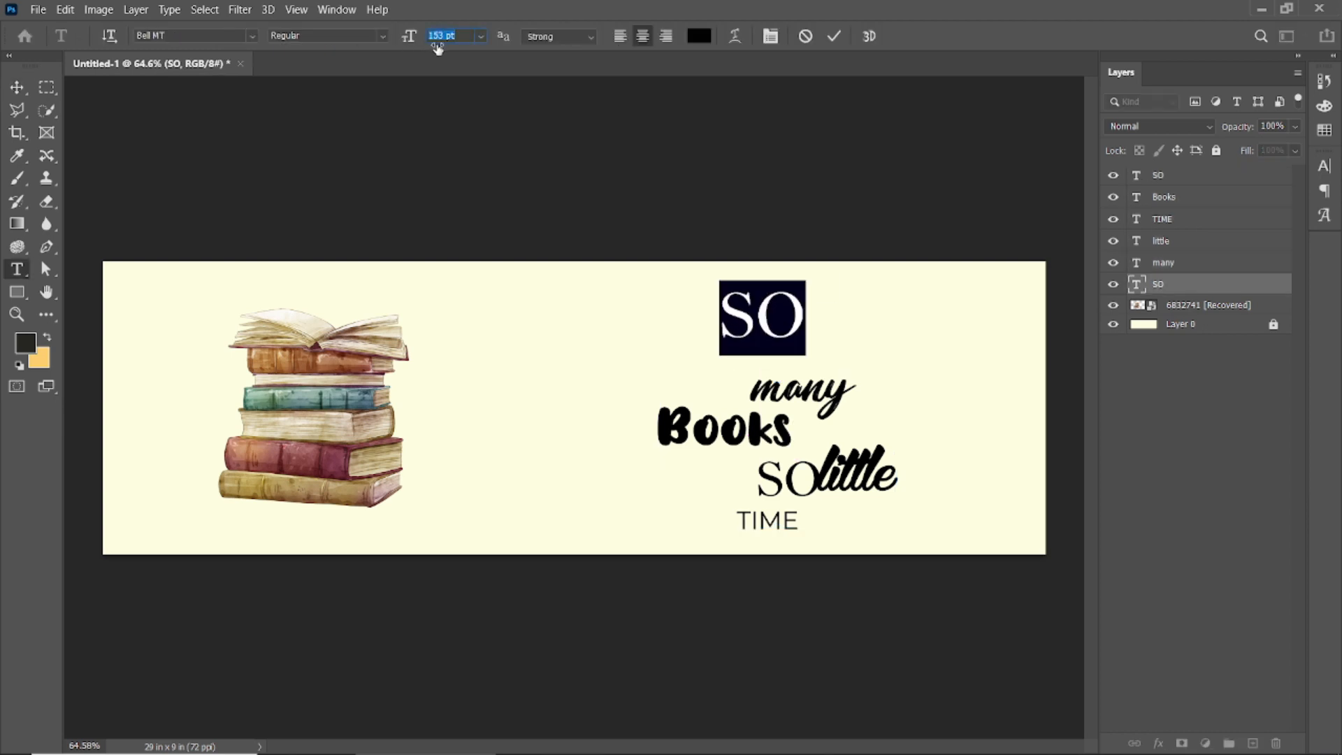
{"action": "left_click", "coordinate": [834, 36]}
{"action": "left_click", "coordinate": [889, 367]}
Place "many" to the right of the enlarged "SO" and "Books" closely beneath the two words
{"action": "left_click_drag", "start_coordinate": [798, 392], "coordinate": [863, 331]}
{"action": "left_click_drag", "start_coordinate": [706, 441], "coordinate": [801, 388]}
{"action": "key", "text": "Up"}
{"action": "key", "text": "Up"}
{"action": "key", "text": "Up"}
{"action": "key", "text": "Up"}
{"action": "key", "text": "Up"}
{"action": "key", "text": "Up"}
{"action": "key", "text": "Up"}
{"action": "key", "text": "Up"}
{"action": "key", "text": "Up"}
{"action": "key", "text": "Up"}
{"action": "key", "text": "Up"}
{"action": "key", "text": "Up"}
{"action": "key", "text": "Up"}
{"action": "key", "text": "Up"}
{"action": "key", "text": "Left"}
{"action": "key", "text": "Left"}
{"action": "key", "text": "Left"}
{"action": "key", "text": "Left"}
{"action": "key", "text": "Left"}
{"action": "key", "text": "Left"}
{"action": "key", "text": "Left"}
{"action": "key", "text": "Left"}
{"action": "key", "text": "Left"}
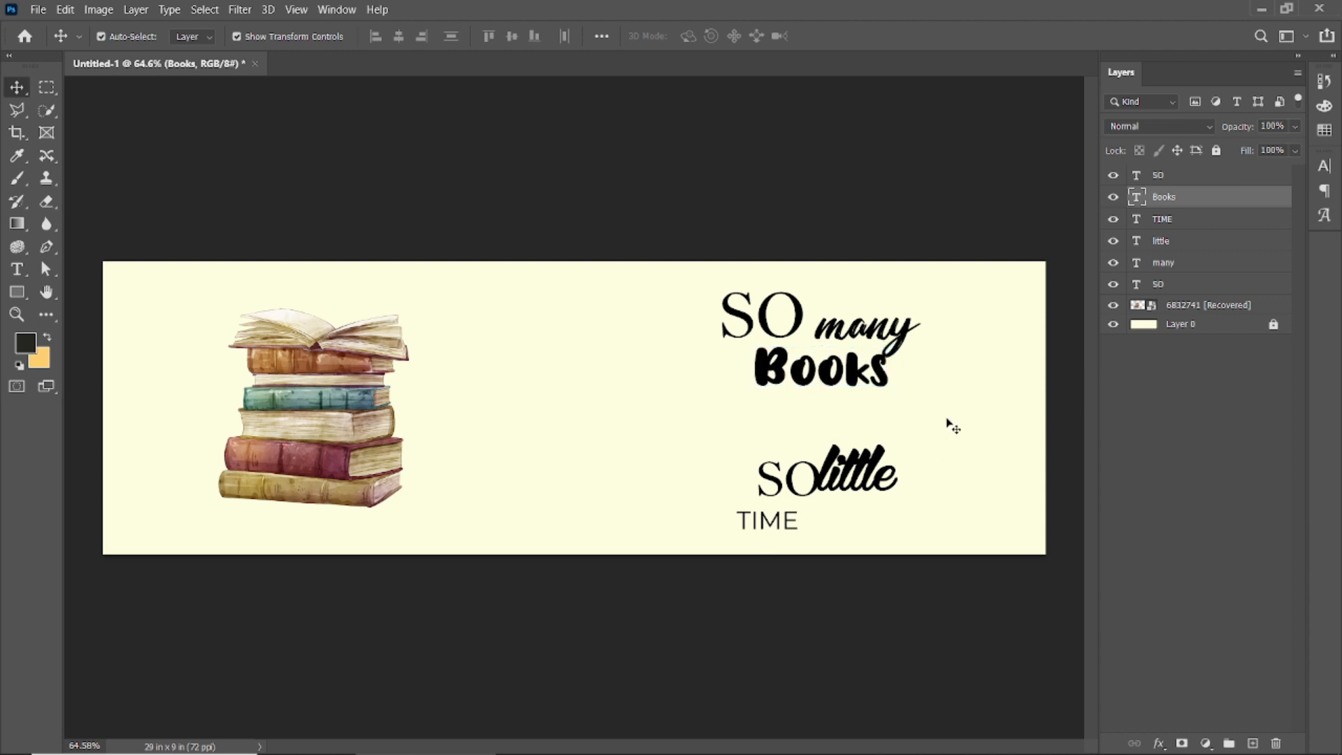
Move the lower "SO" just beneath "Books" and place "little" to the right of it
{"action": "left_click_drag", "start_coordinate": [791, 482], "coordinate": [838, 411]}
{"action": "left_click_drag", "start_coordinate": [871, 467], "coordinate": [918, 404]}
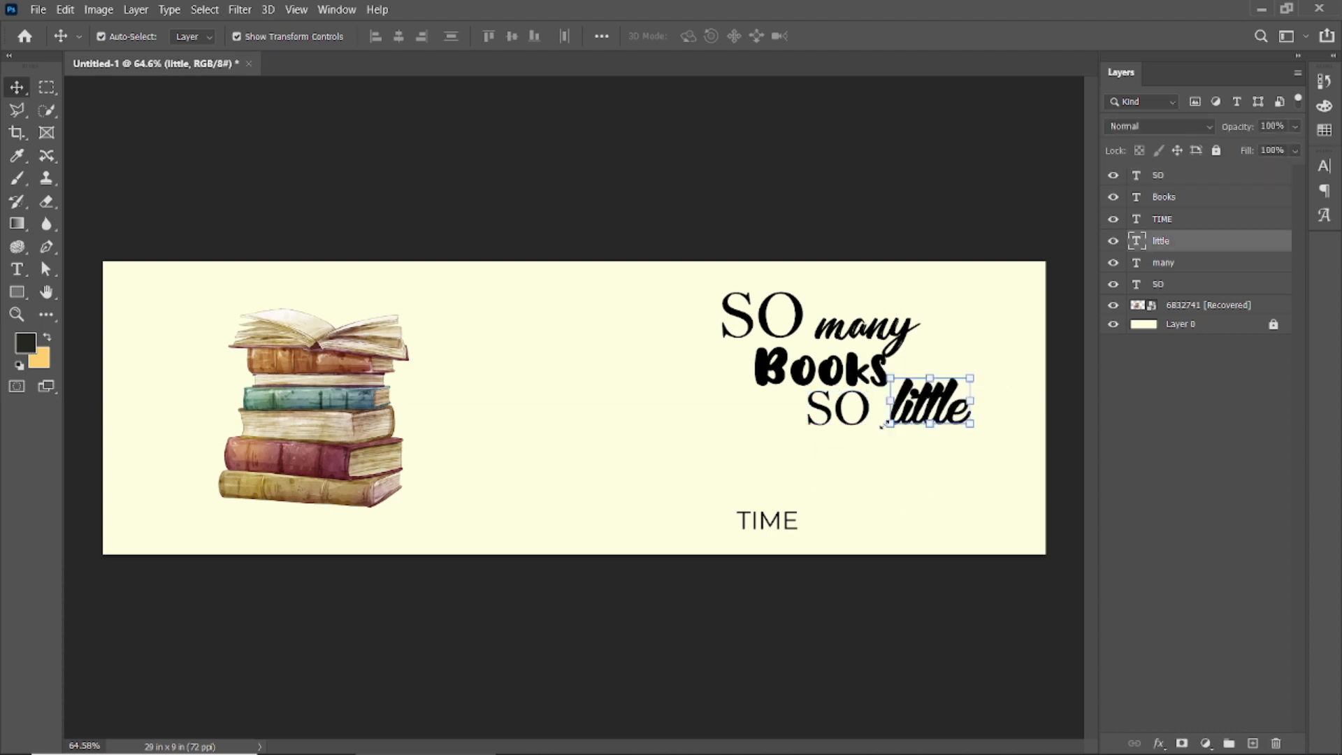
Change the "TIME" text to the Luckiest Guy Regular font at 104 pt
{"action": "left_click", "coordinate": [763, 521]}
{"action": "double_click", "coordinate": [757, 524]}
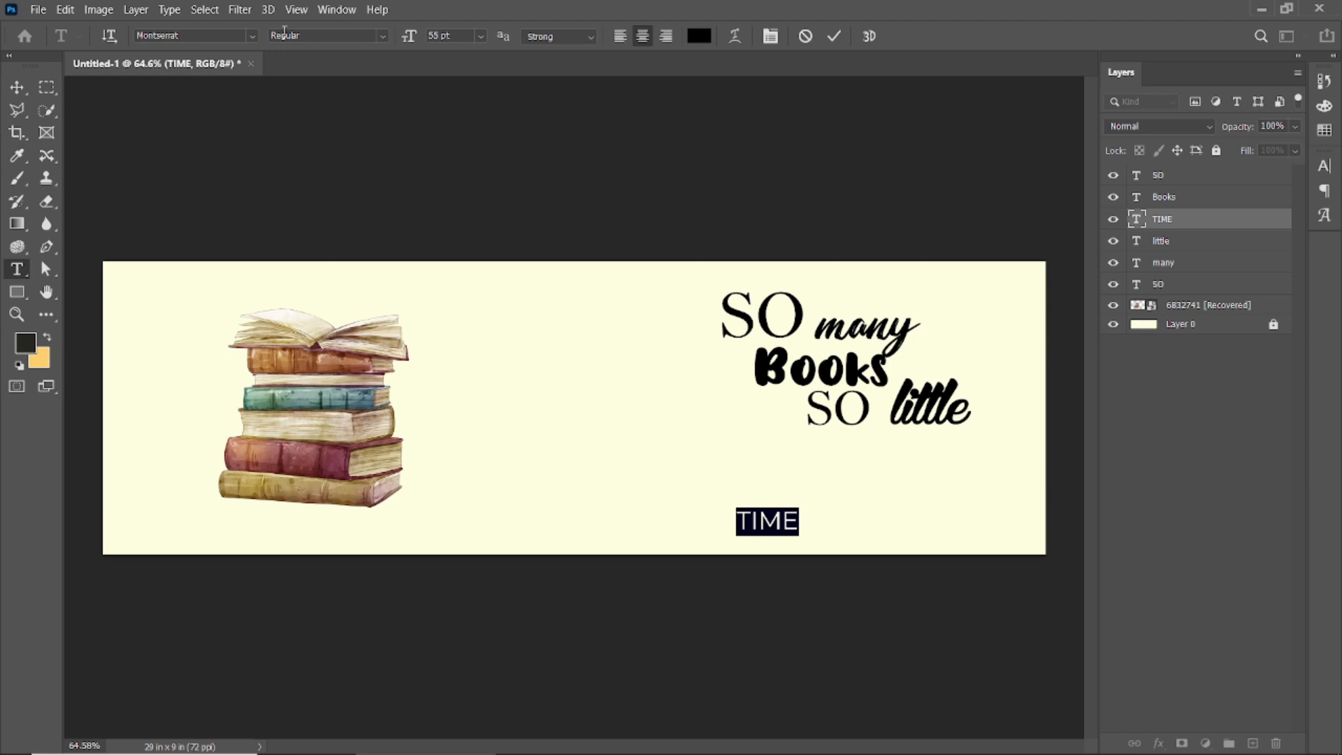
{"action": "type", "text": "lucki"}
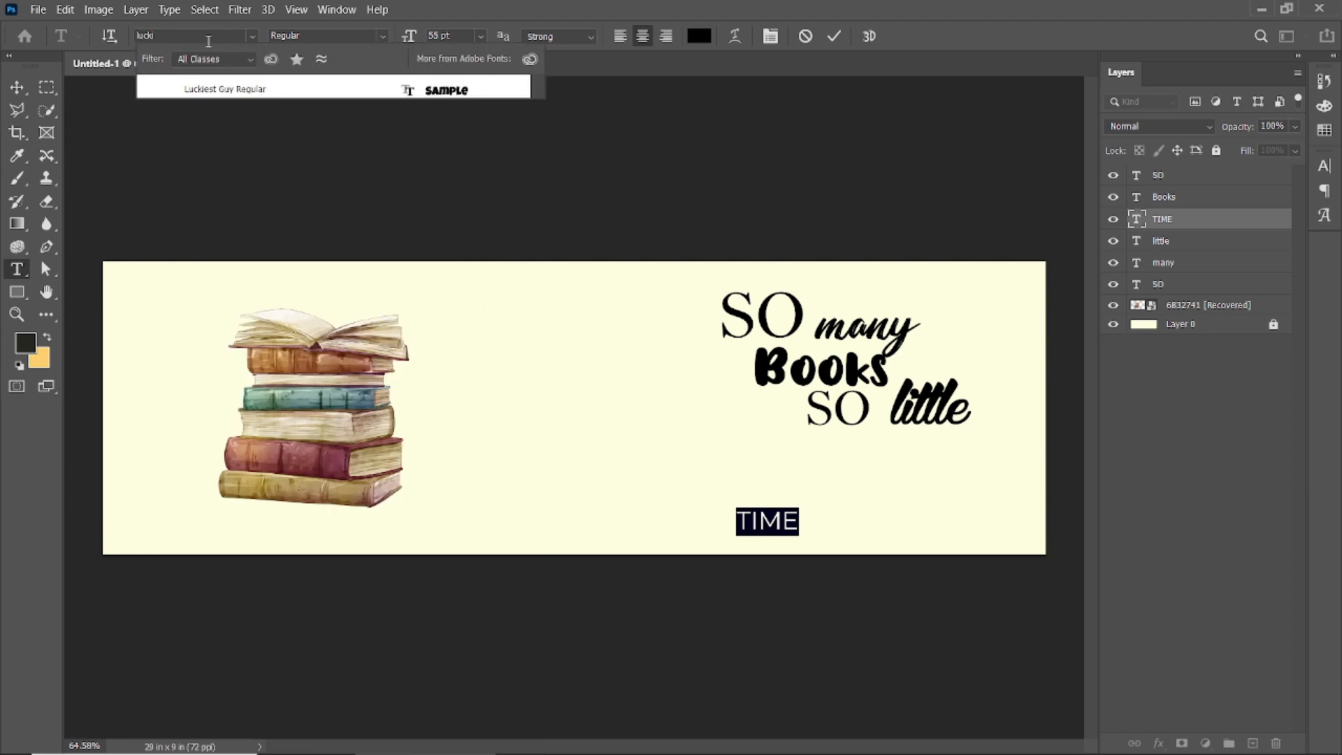
{"action": "key", "text": "Return"}
{"action": "left_click_drag", "start_coordinate": [413, 42], "coordinate": [592, 35]}
{"action": "left_click", "coordinate": [836, 40]}
Try to append dots after the word "TIME" and remove them again
{"action": "double_click", "coordinate": [807, 517]}
{"action": "left_click", "coordinate": [813, 512]}
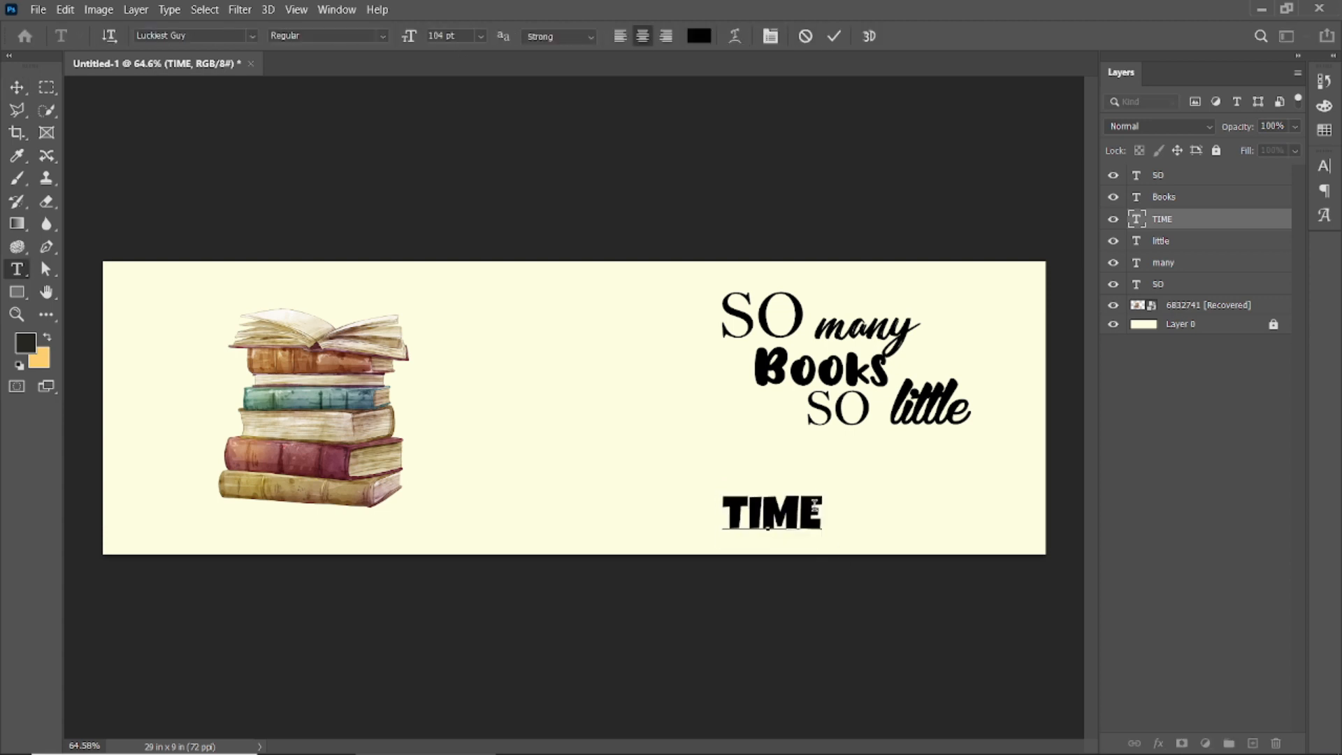
{"action": "type", "text": "..."}
{"action": "key", "text": "Delete"}
{"action": "key", "text": "Delete"}
{"action": "key", "text": "Delete"}
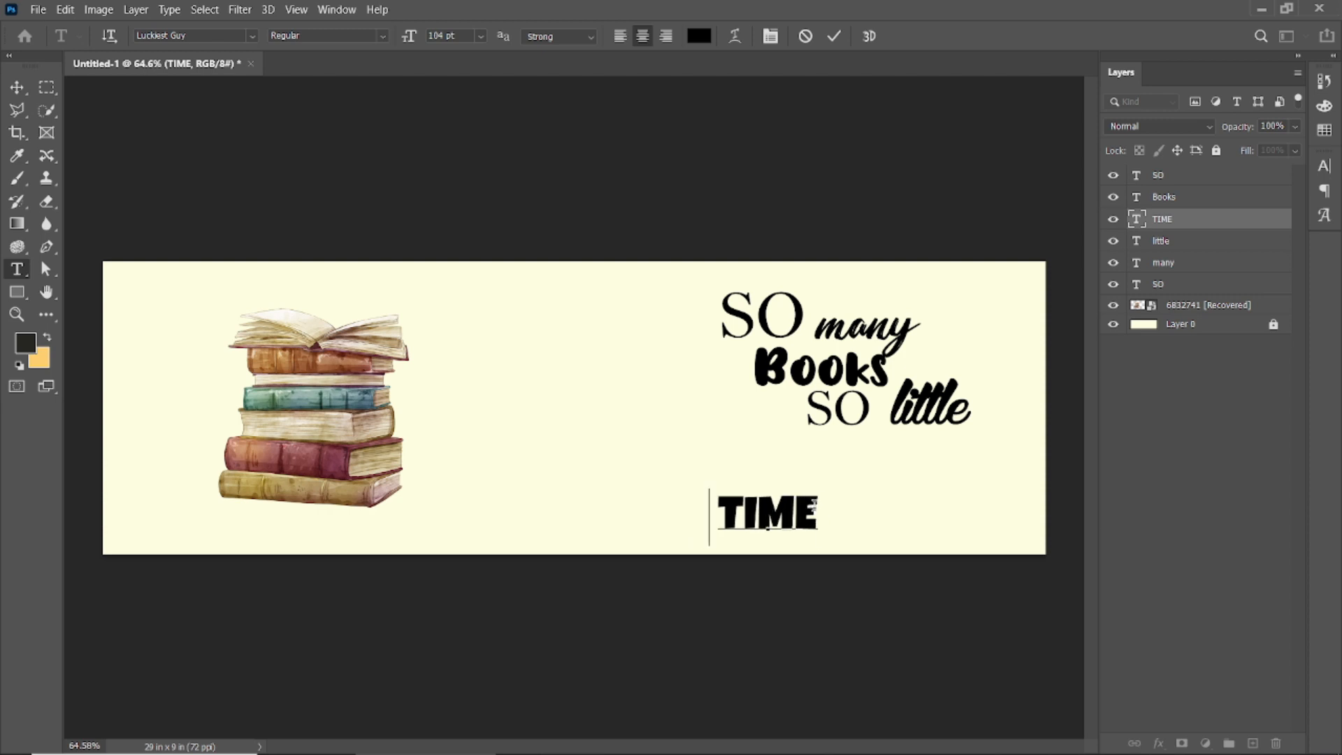
{"action": "type", "text": "."}
{"action": "key", "text": "BackSpace"}
Left-align the "TIME" text and check the language choices in its character settings
{"action": "left_click", "coordinate": [620, 36]}
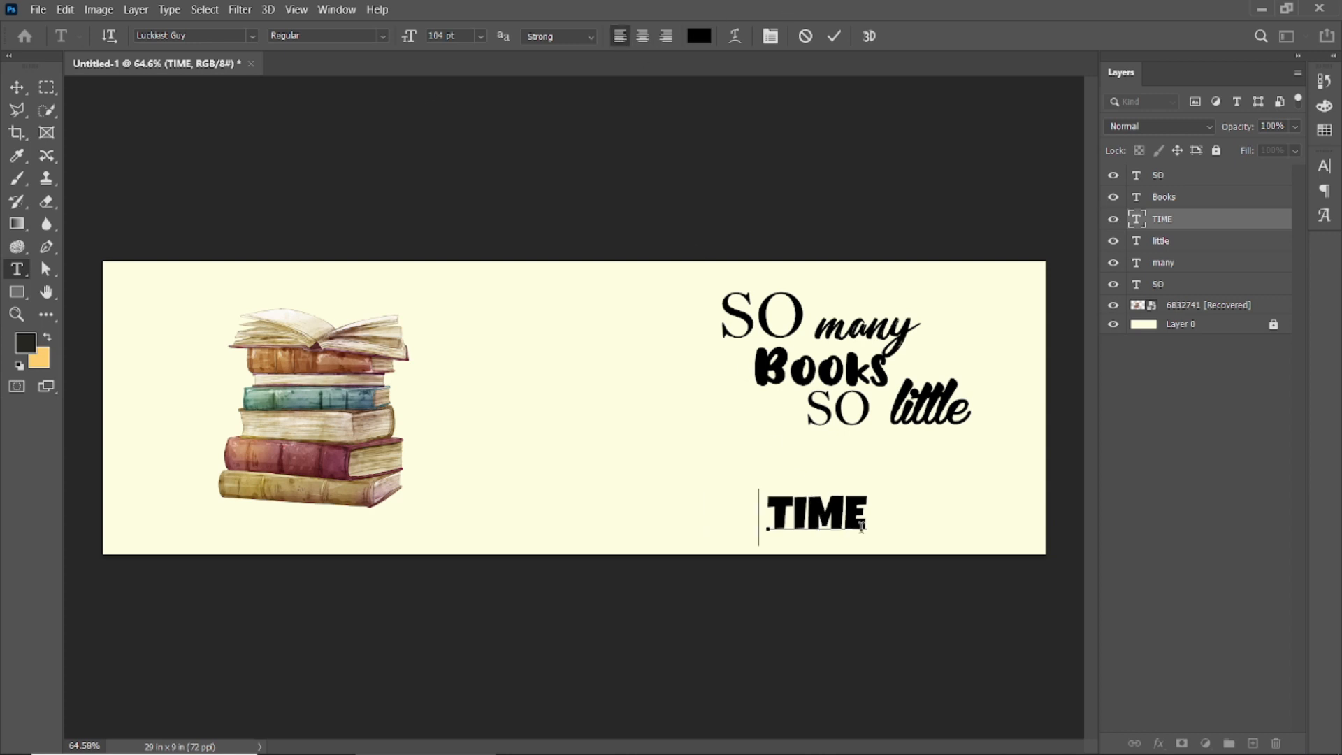
{"action": "key", "text": "ctrl+t"}
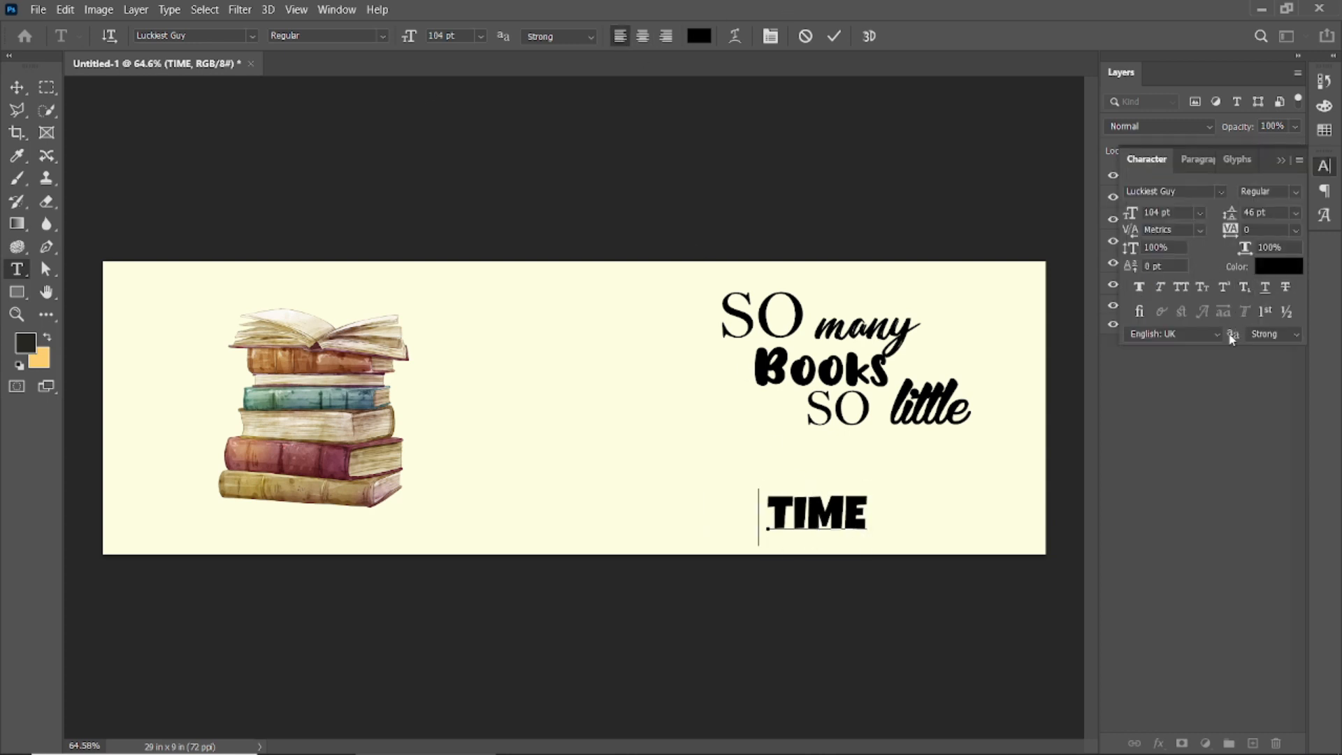
{"action": "left_click", "coordinate": [1215, 333]}
{"action": "left_click", "coordinate": [1115, 411]}
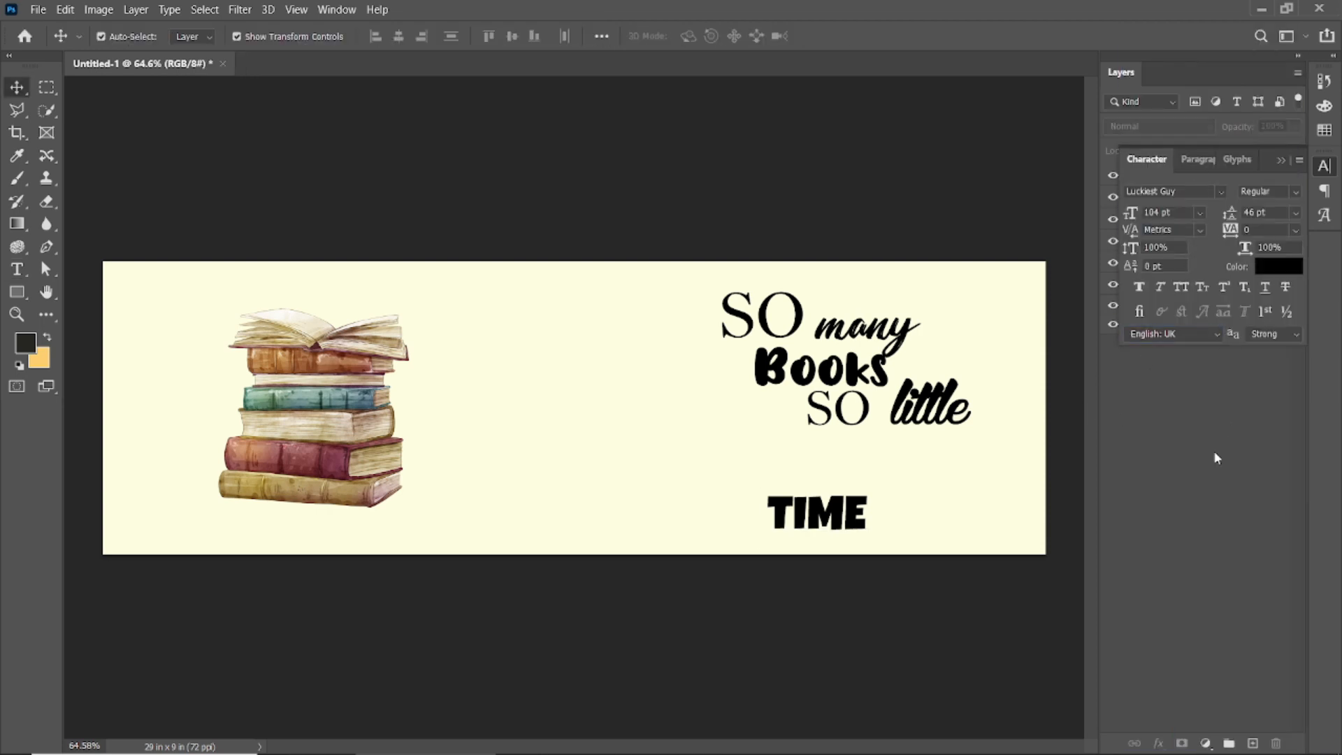
{"action": "left_click", "coordinate": [864, 516]}
{"action": "key", "text": "ctrl+t"}
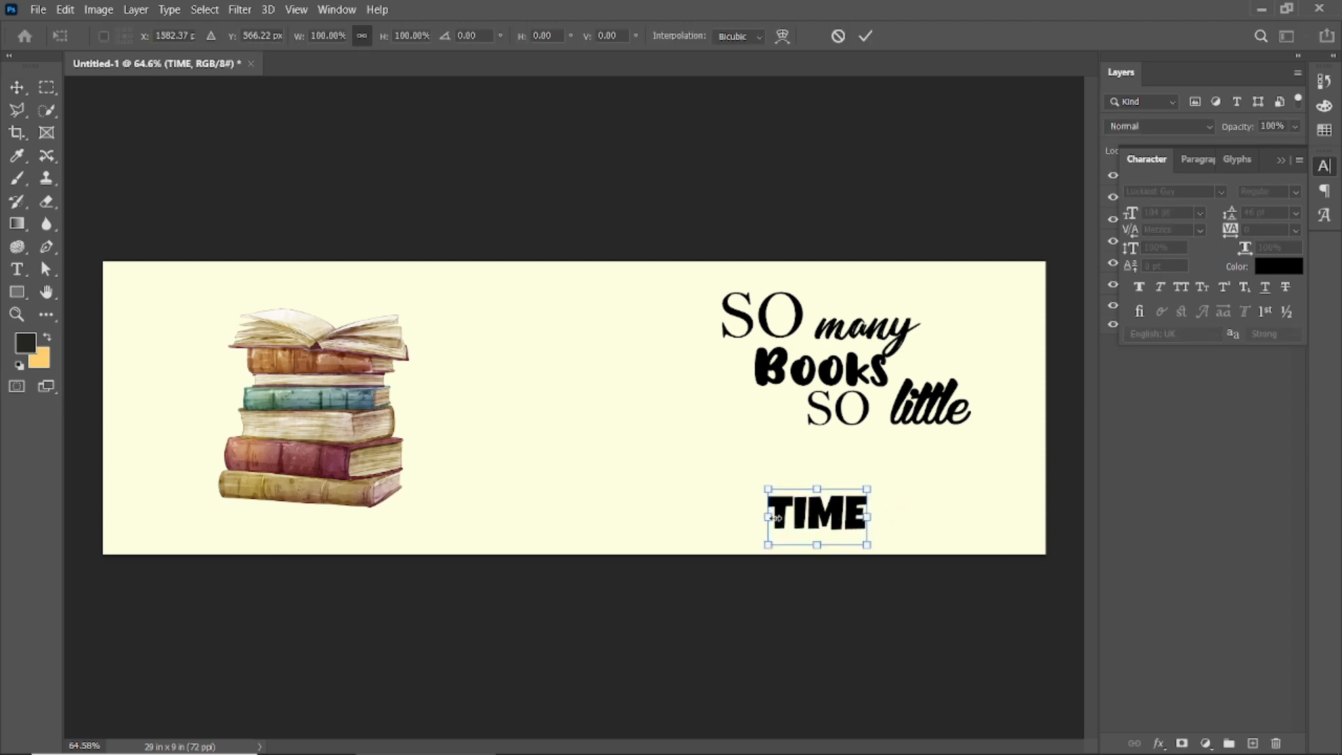
{"action": "key", "text": "Return"}
Add three spaced dots after the word "TIME"
{"action": "double_click", "coordinate": [793, 514]}
{"action": "left_click", "coordinate": [776, 516]}
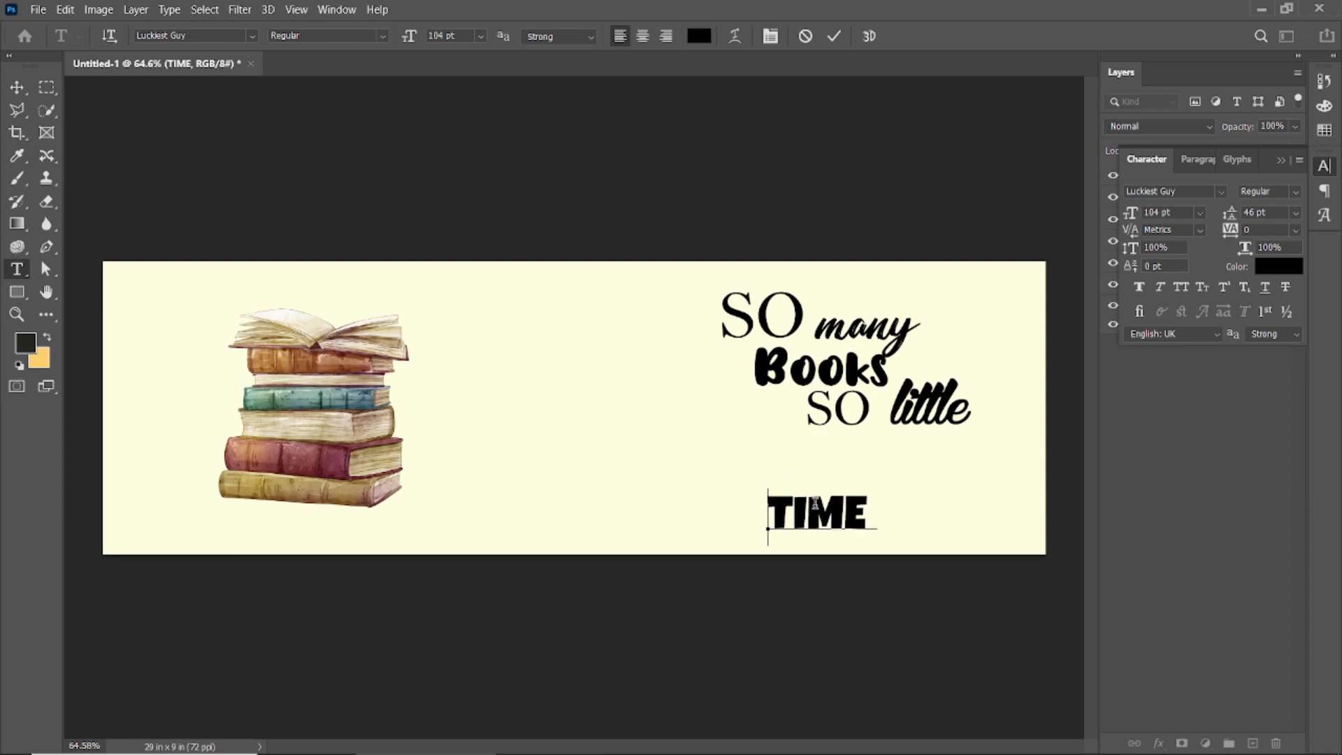
{"action": "left_click", "coordinate": [838, 40]}
Move the "TIME" text directly beneath the lower "SO"
{"action": "left_click", "coordinate": [703, 220]}
{"action": "scroll", "coordinate": [762, 526], "scroll_direction": "down", "scroll_amount": 1}
{"action": "left_click_drag", "start_coordinate": [798, 508], "coordinate": [825, 445]}
Scale all the quote's text layers together to 123.87% and position the group in the banner's right part
{"action": "left_click_drag", "start_coordinate": [665, 276], "coordinate": [887, 542]}
{"action": "left_click", "coordinate": [806, 386]}
{"action": "left_click_drag", "start_coordinate": [934, 302], "coordinate": [954, 303]}
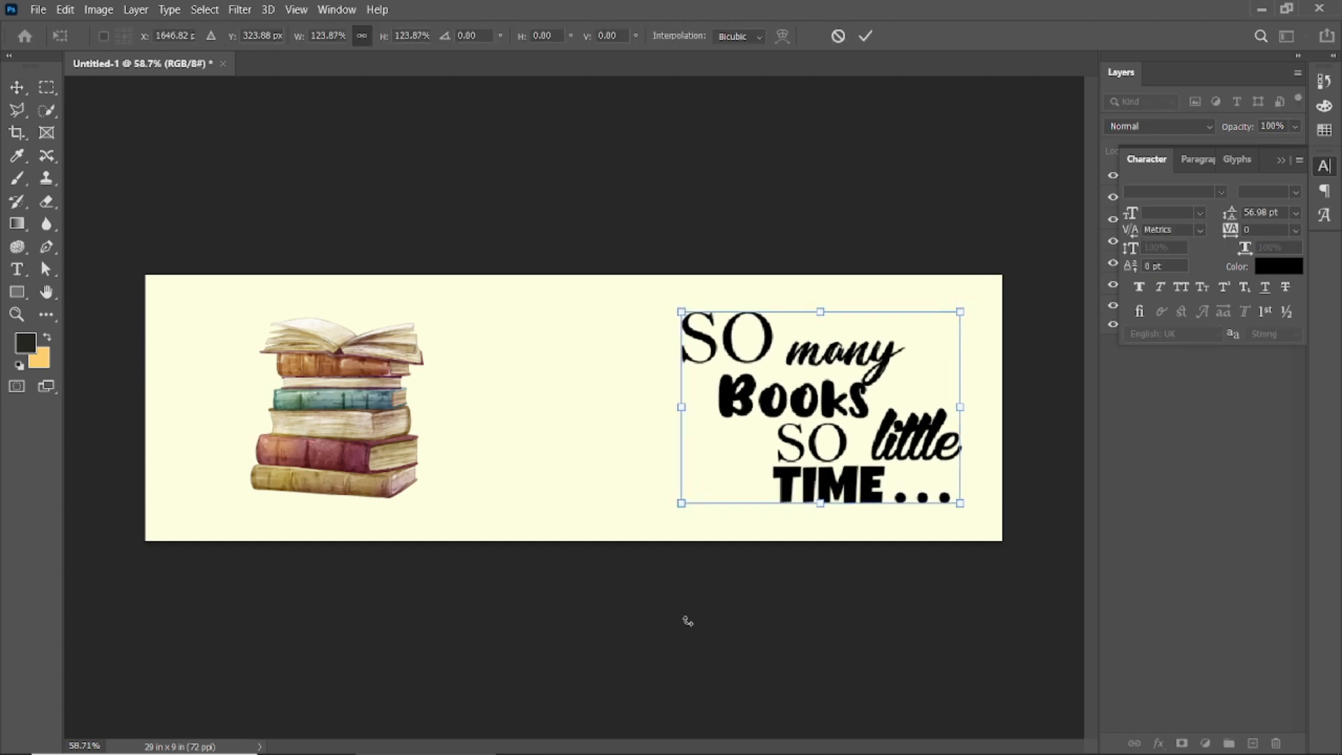
{"action": "left_click", "coordinate": [866, 37]}
{"action": "left_click_drag", "start_coordinate": [746, 393], "coordinate": [743, 394]}
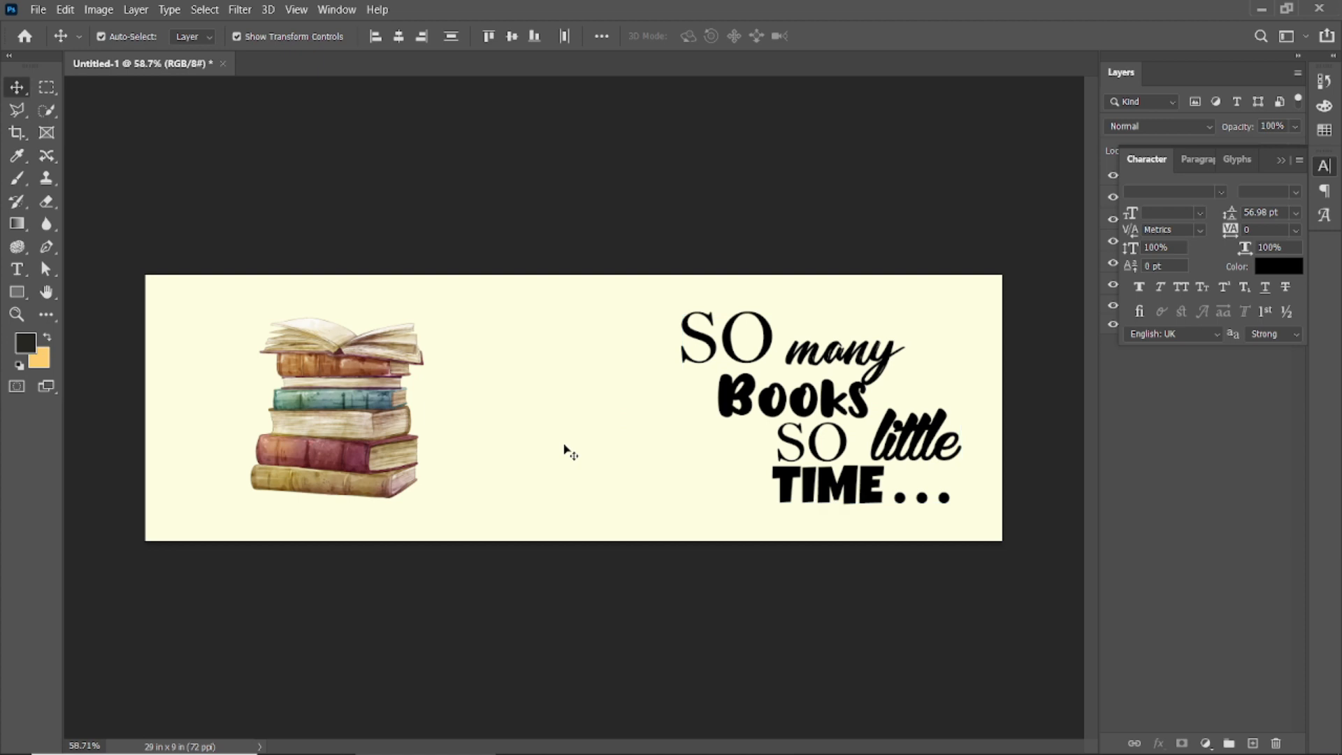
Choose the round cloud-shaped brush from Free Fog Photoshop Brushes 3 and add a new layer above the text
{"action": "left_click", "coordinate": [565, 447]}
{"action": "scroll", "coordinate": [372, 483], "scroll_direction": "down", "scroll_amount": 3}
{"action": "scroll", "coordinate": [378, 482], "scroll_direction": "up", "scroll_amount": 2}
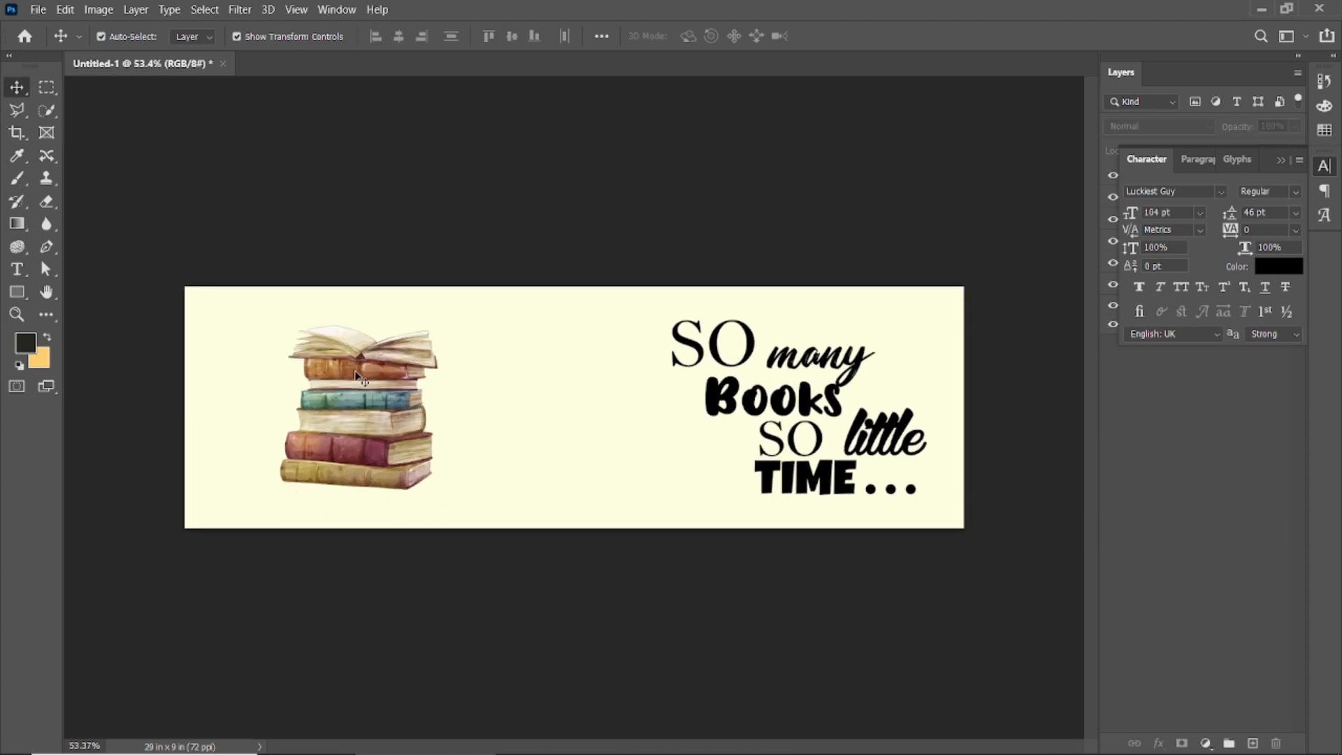
{"action": "left_click", "coordinate": [16, 180]}
{"action": "left_click", "coordinate": [111, 36]}
{"action": "scroll", "coordinate": [291, 465], "scroll_direction": "down", "scroll_amount": 3}
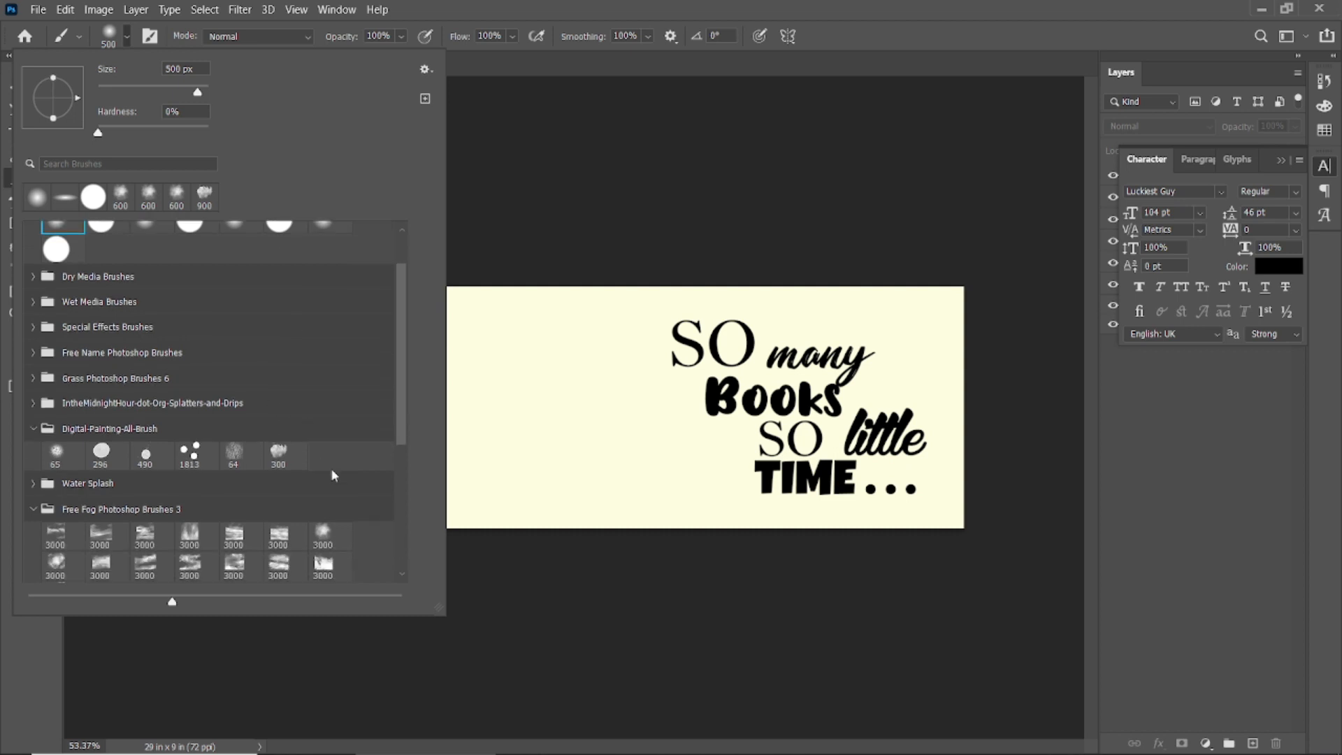
{"action": "left_click", "coordinate": [322, 476]}
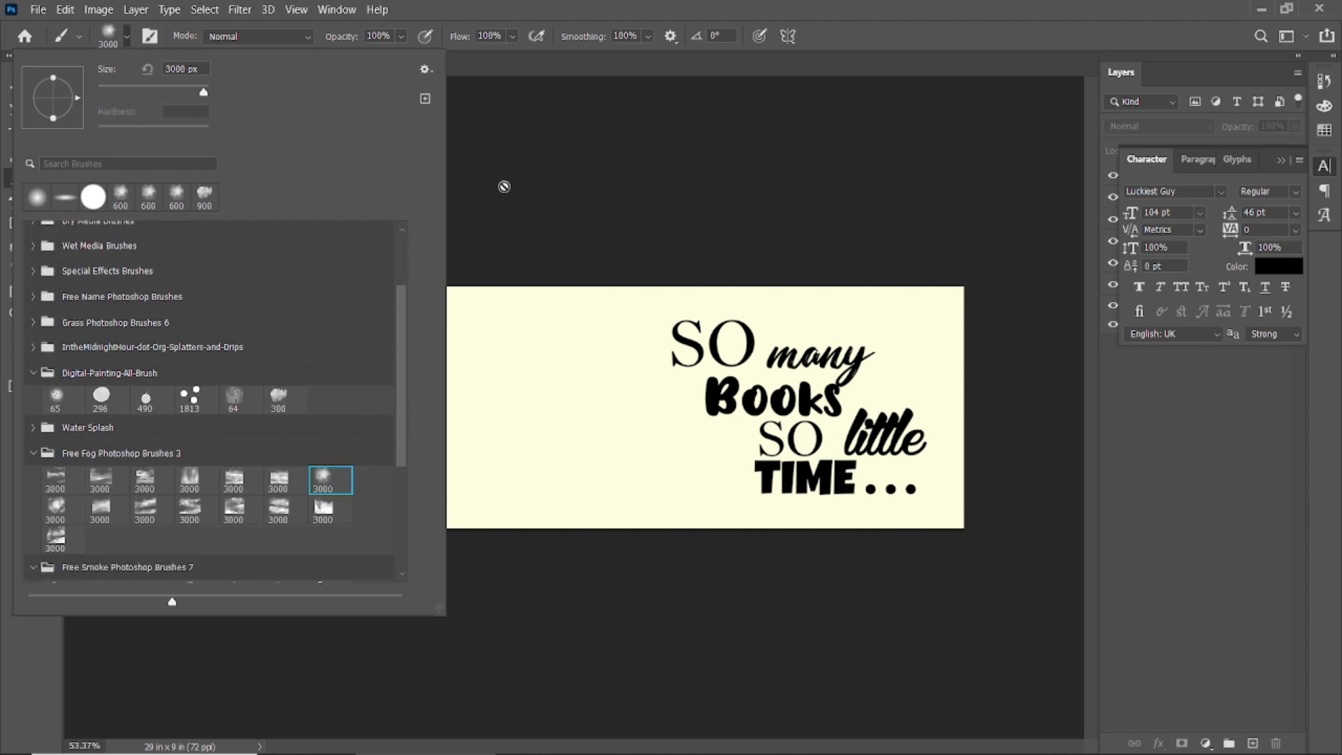
{"action": "left_click", "coordinate": [688, 7]}
{"action": "left_click", "coordinate": [1281, 160]}
{"action": "left_click", "coordinate": [1253, 743]}
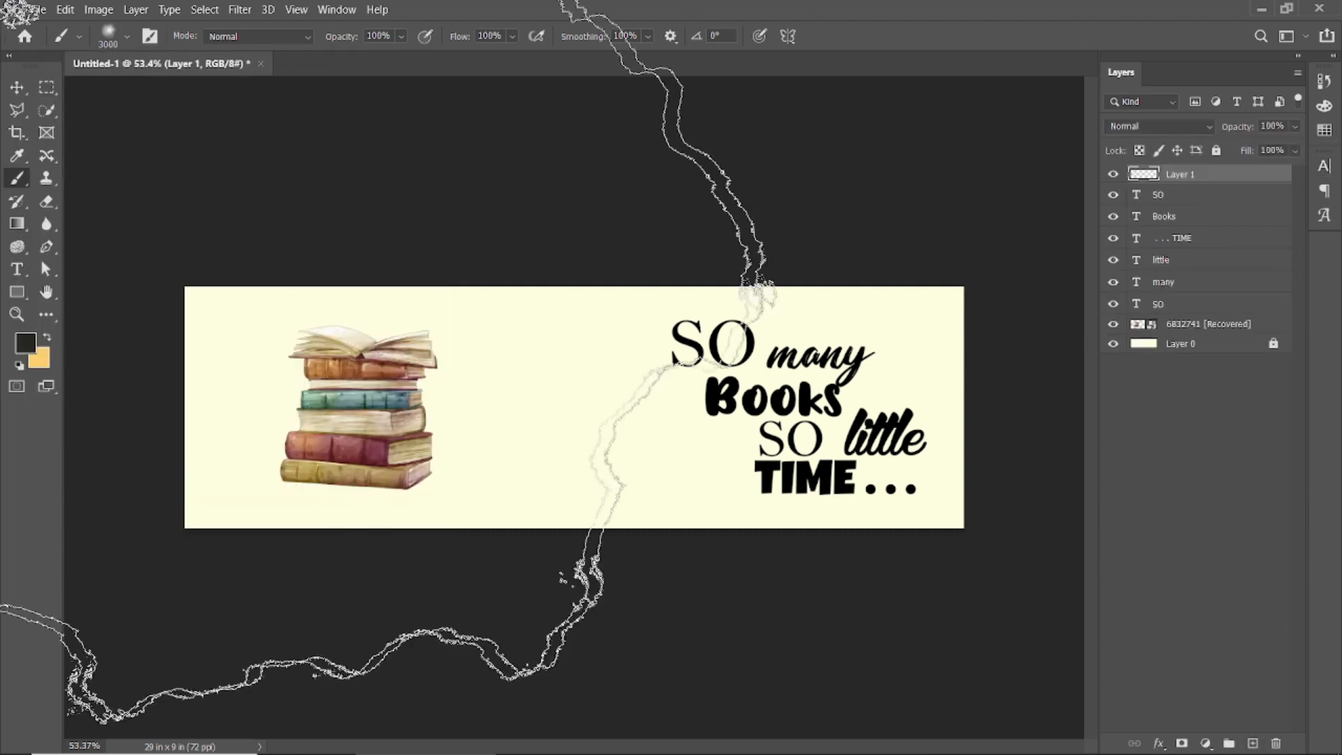
Reduce the fog brush to 500 px, undoing the test dab made beside the books
{"action": "key", "text": "bracketleft"}
{"action": "key", "text": "bracketleft"}
{"action": "key", "text": "bracketleft"}
{"action": "key", "text": "bracketleft"}
{"action": "key", "text": "bracketleft"}
{"action": "key", "text": "bracketleft"}
{"action": "key", "text": "bracketleft"}
{"action": "key", "text": "bracketleft"}
{"action": "key", "text": "bracketleft"}
{"action": "key", "text": "bracketleft"}
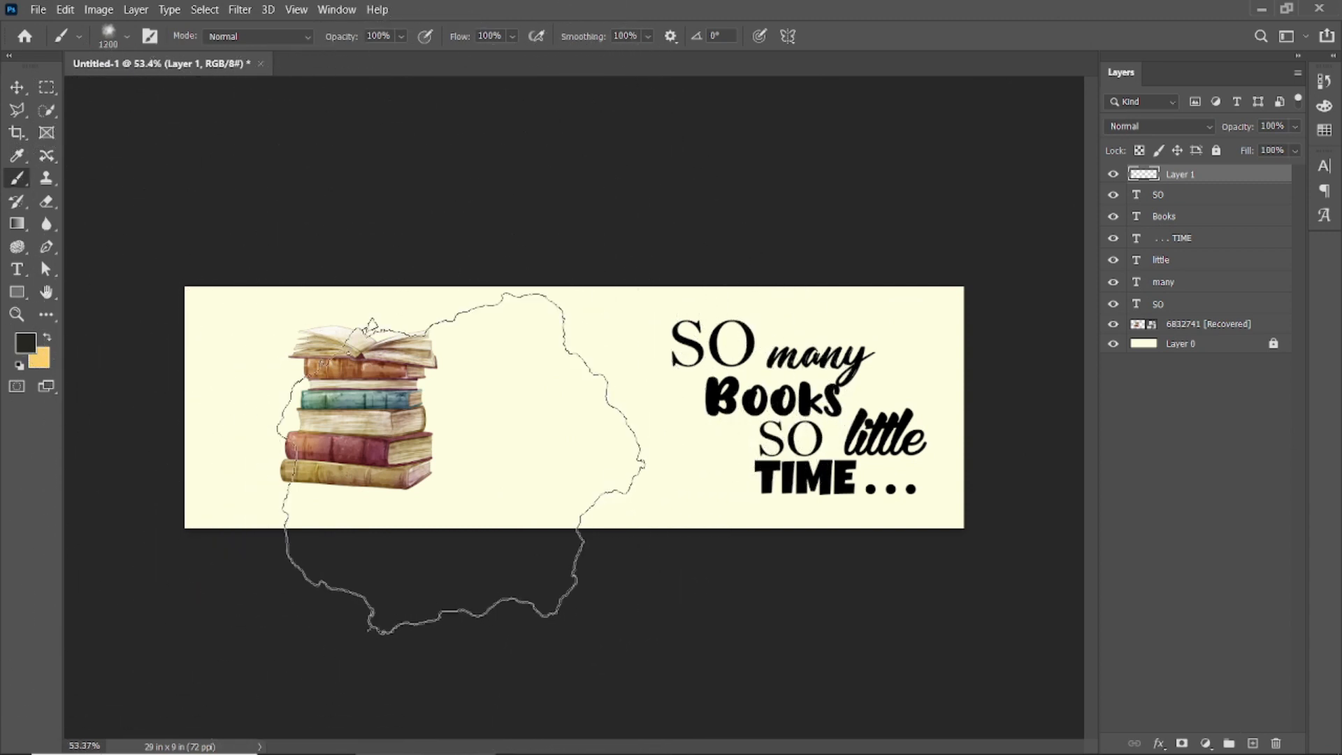
{"action": "left_click", "coordinate": [531, 476]}
{"action": "key", "text": "ctrl+z"}
{"action": "key", "text": "bracketleft"}
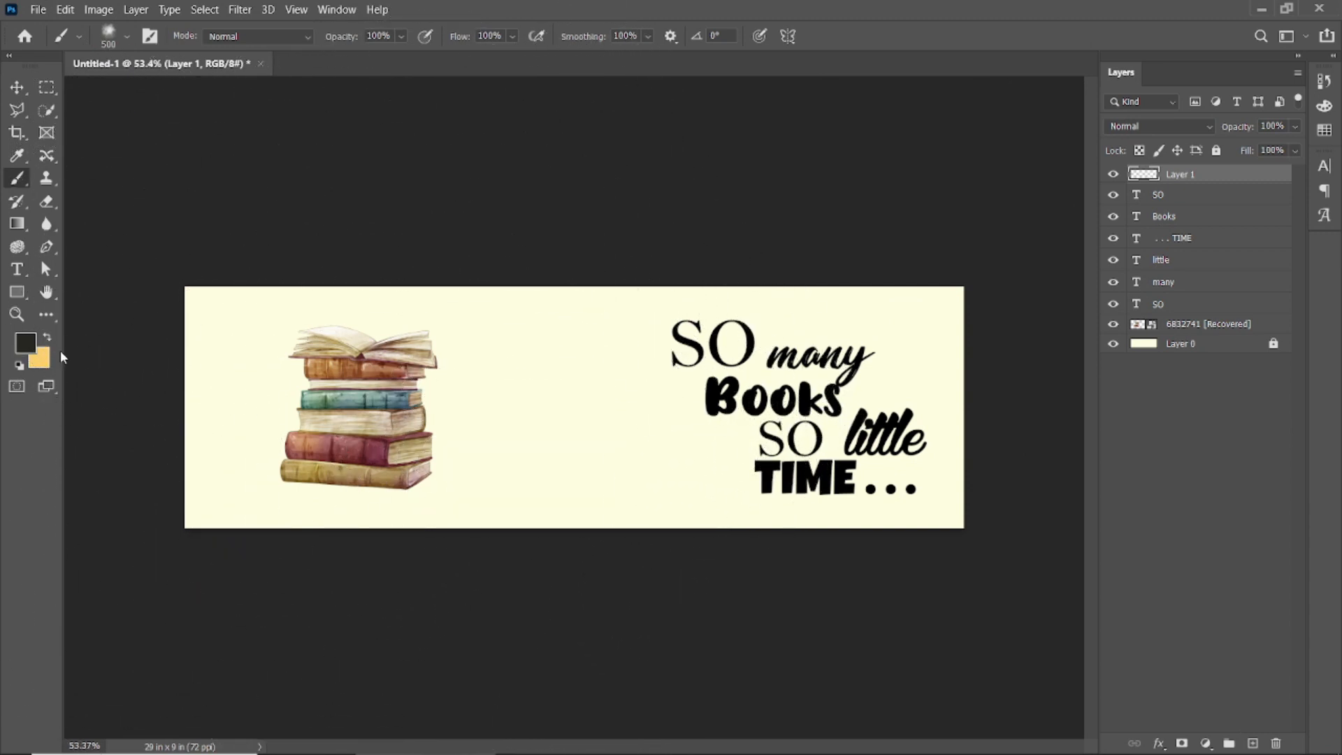
Set the foreground colour to a bright yellow
{"action": "left_click", "coordinate": [26, 342]}
{"action": "mouse_move", "coordinate": [1020, 447]}
{"action": "left_mouse_down"}
{"action": "mouse_move", "coordinate": [1028, 420]}
{"action": "mouse_move", "coordinate": [1066, 415]}
{"action": "left_mouse_up"}
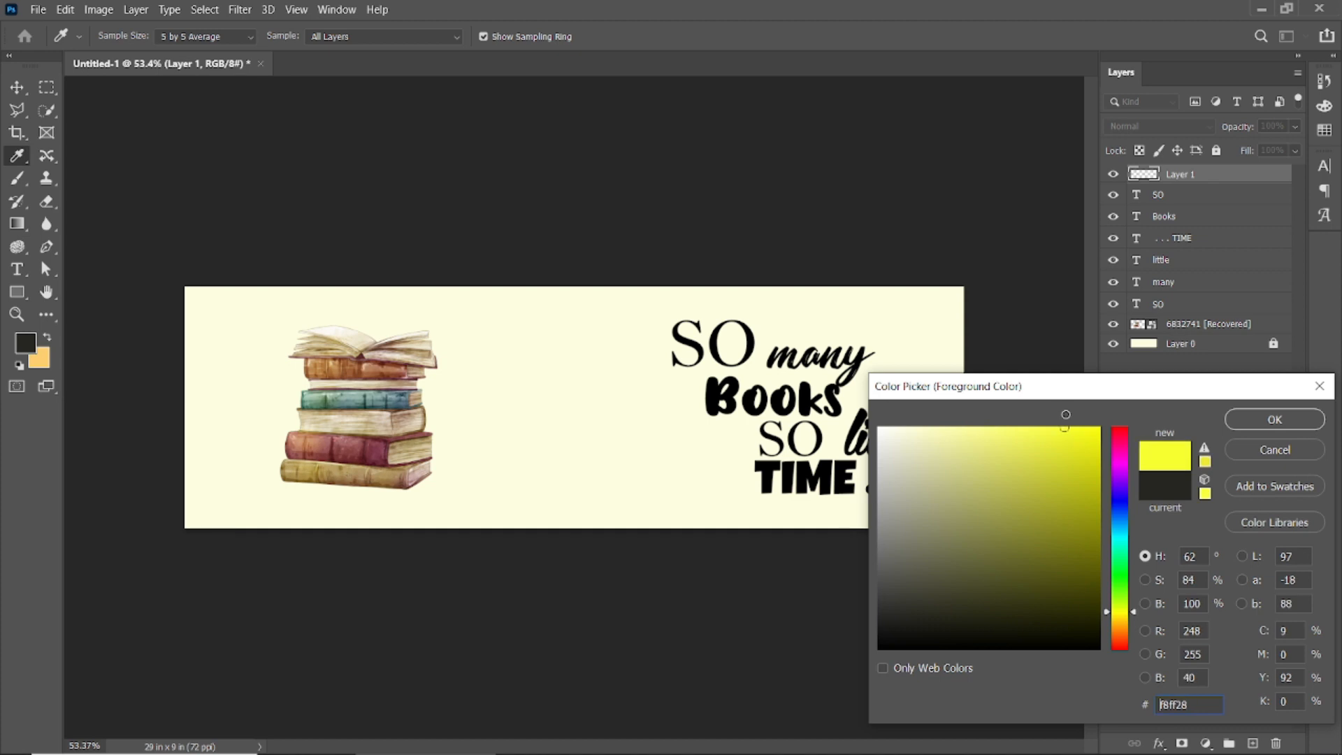
{"action": "left_click", "coordinate": [1122, 615]}
{"action": "left_click", "coordinate": [1243, 424]}
Reduce the fog brush to 250 px and paint soft yellow patches around the banner's lower-left corner
{"action": "left_click", "coordinate": [195, 486]}
{"action": "key", "text": "ctrl+z"}
{"action": "key", "text": "bracketleft"}
{"action": "key", "text": "bracketleft"}
{"action": "key", "text": "bracketleft"}
{"action": "scroll", "coordinate": [275, 498], "scroll_direction": "down", "scroll_amount": 1}
{"action": "mouse_move", "coordinate": [216, 488]}
{"action": "left_mouse_down"}
{"action": "mouse_move", "coordinate": [245, 534]}
{"action": "mouse_move", "coordinate": [321, 539]}
{"action": "mouse_move", "coordinate": [430, 579]}
{"action": "left_mouse_up"}
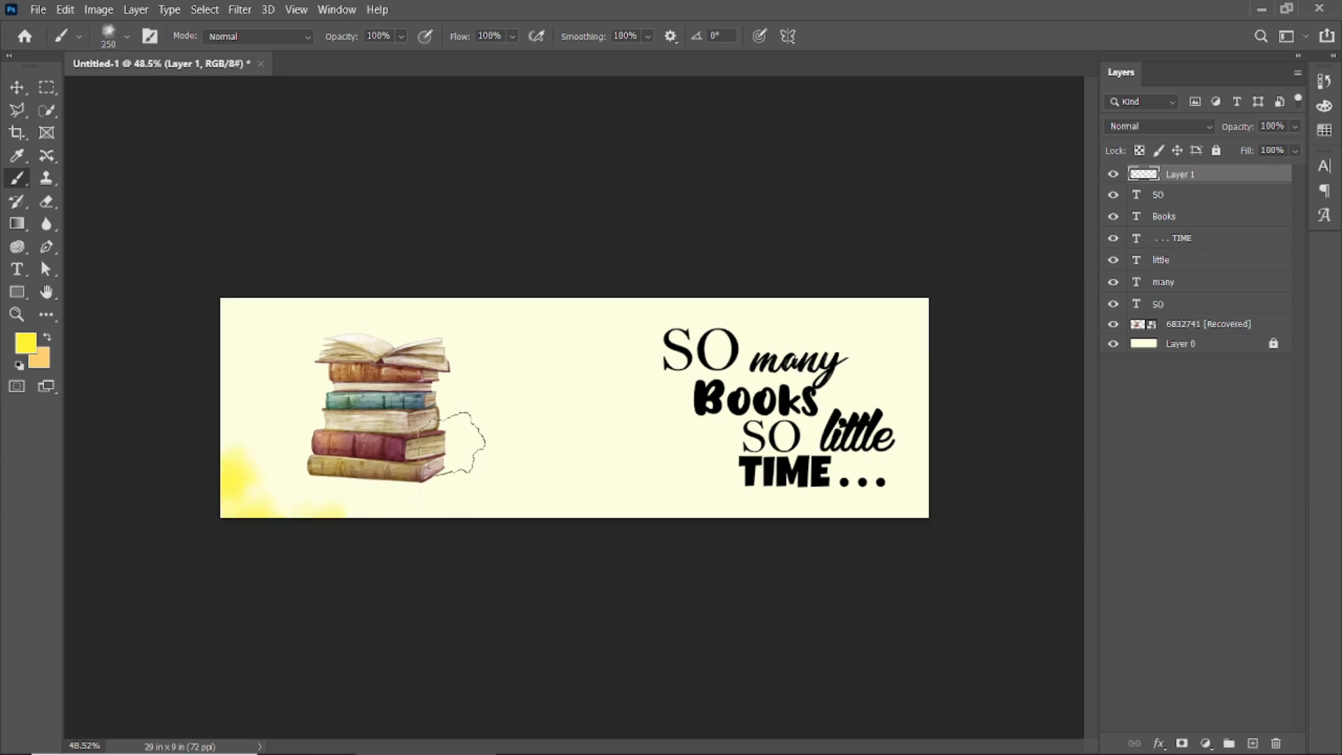
Change the foreground colour to golden yellow f2d304, undoing the test dab of the lighter shade
{"action": "scroll", "coordinate": [462, 362], "scroll_direction": "up", "scroll_amount": 2}
{"action": "key", "text": "i"}
{"action": "left_click", "coordinate": [26, 342]}
{"action": "left_click", "coordinate": [1116, 619]}
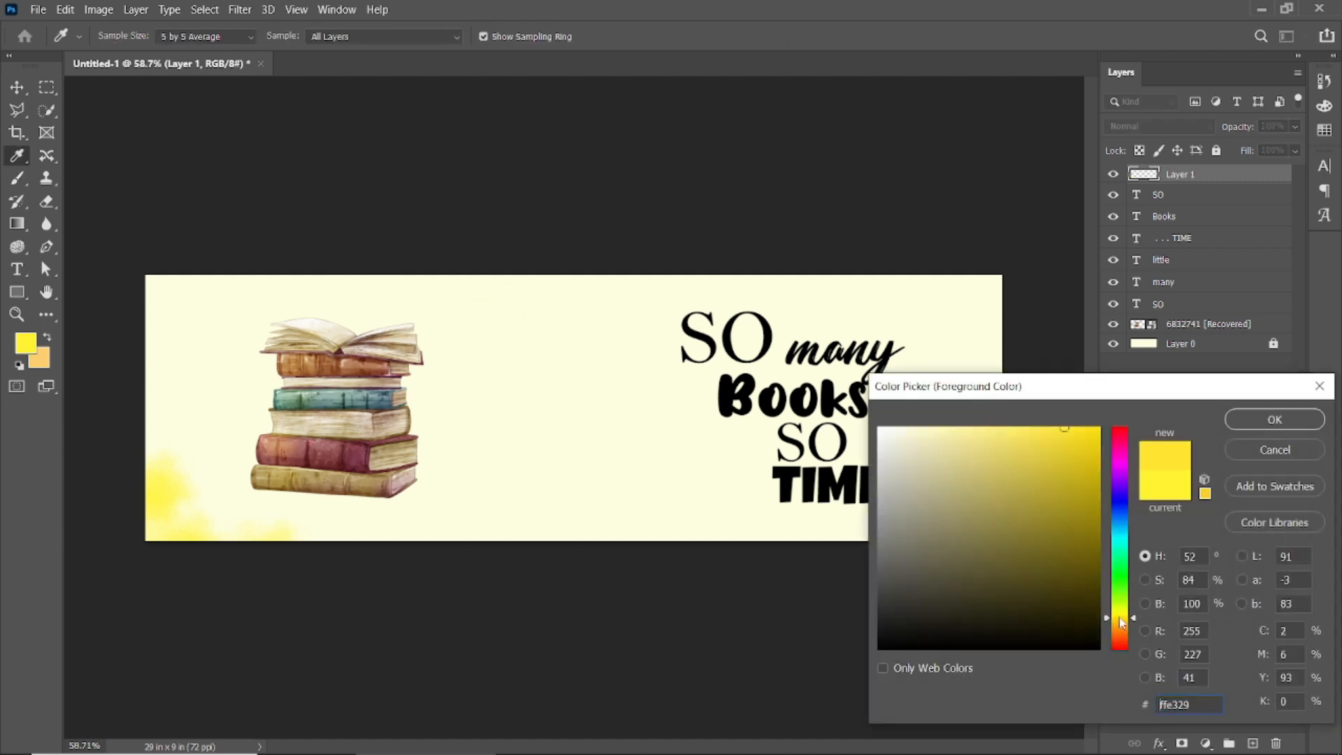
{"action": "left_click", "coordinate": [1238, 420]}
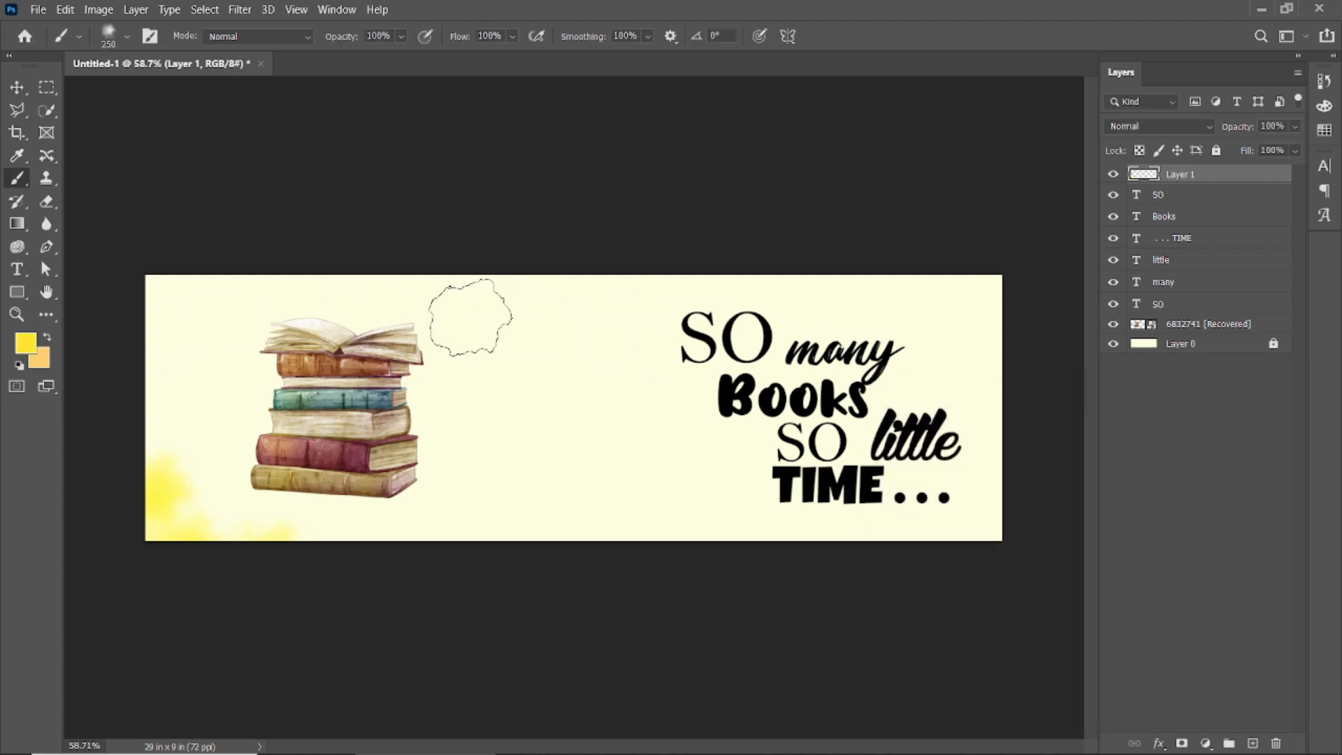
{"action": "left_click", "coordinate": [471, 321]}
{"action": "key", "text": "ctrl+z"}
{"action": "left_click", "coordinate": [26, 343]}
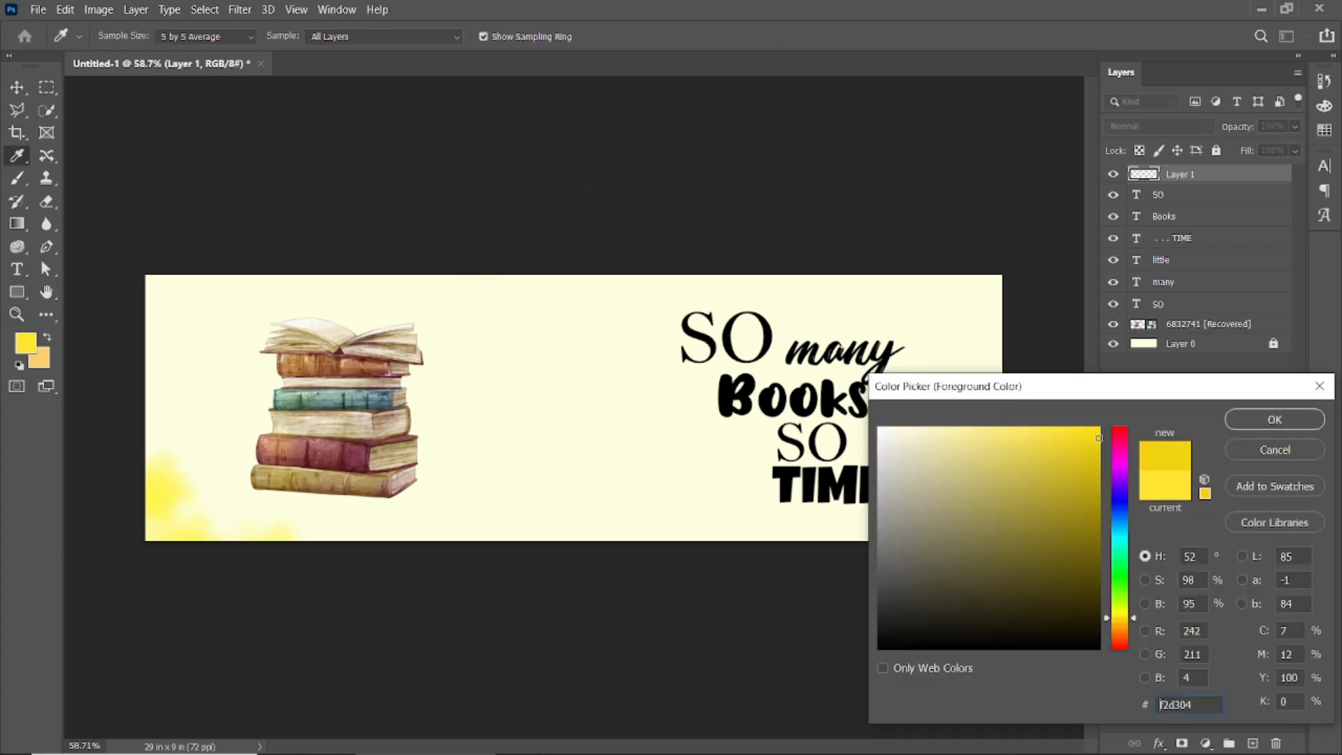
{"action": "left_click", "coordinate": [1258, 419]}
Add a new layer and place a single golden fog dab on it beside the open book
{"action": "left_click", "coordinate": [495, 336]}
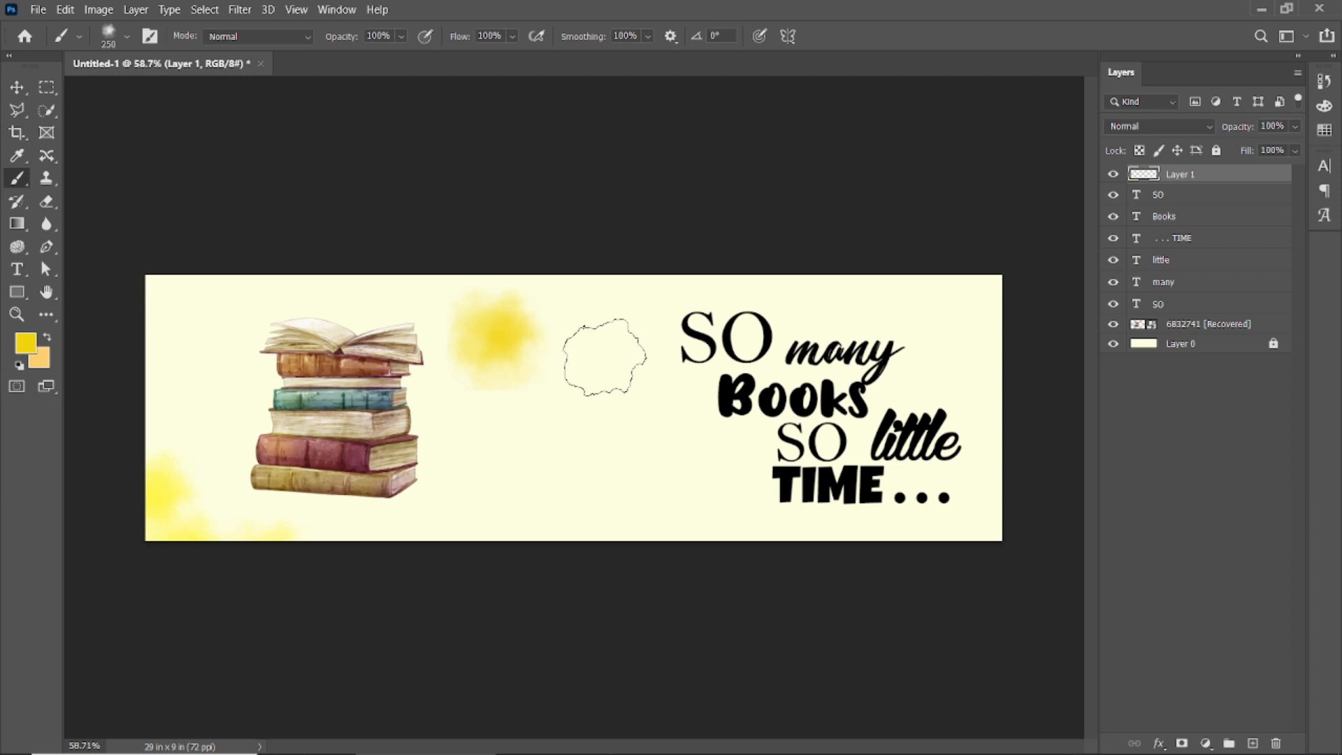
{"action": "key", "text": "ctrl+z"}
{"action": "left_click", "coordinate": [1252, 743]}
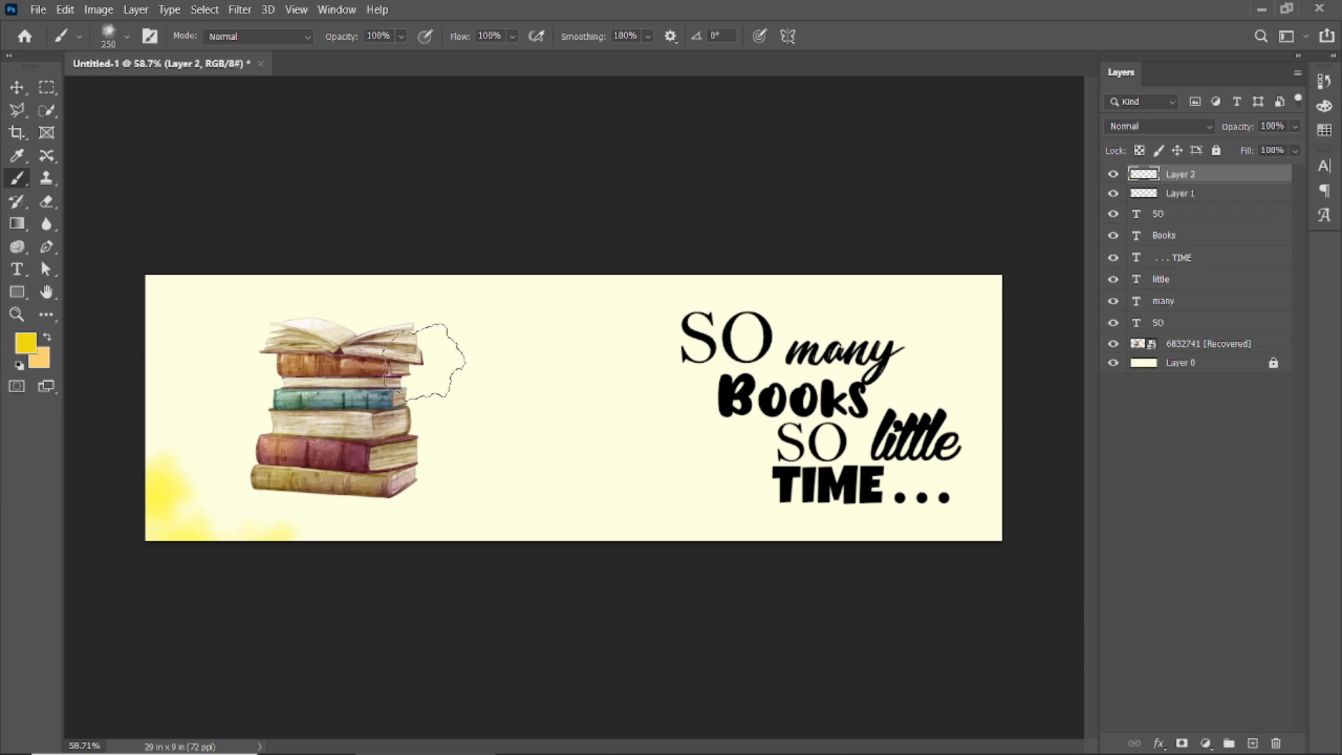
{"action": "left_click", "coordinate": [500, 353]}
Try to reshape the golden dab into a diagonal streak using Distort and Perspective
{"action": "key", "text": "v"}
{"action": "key", "text": "ctrl+t"}
{"action": "right_click", "coordinate": [502, 354]}
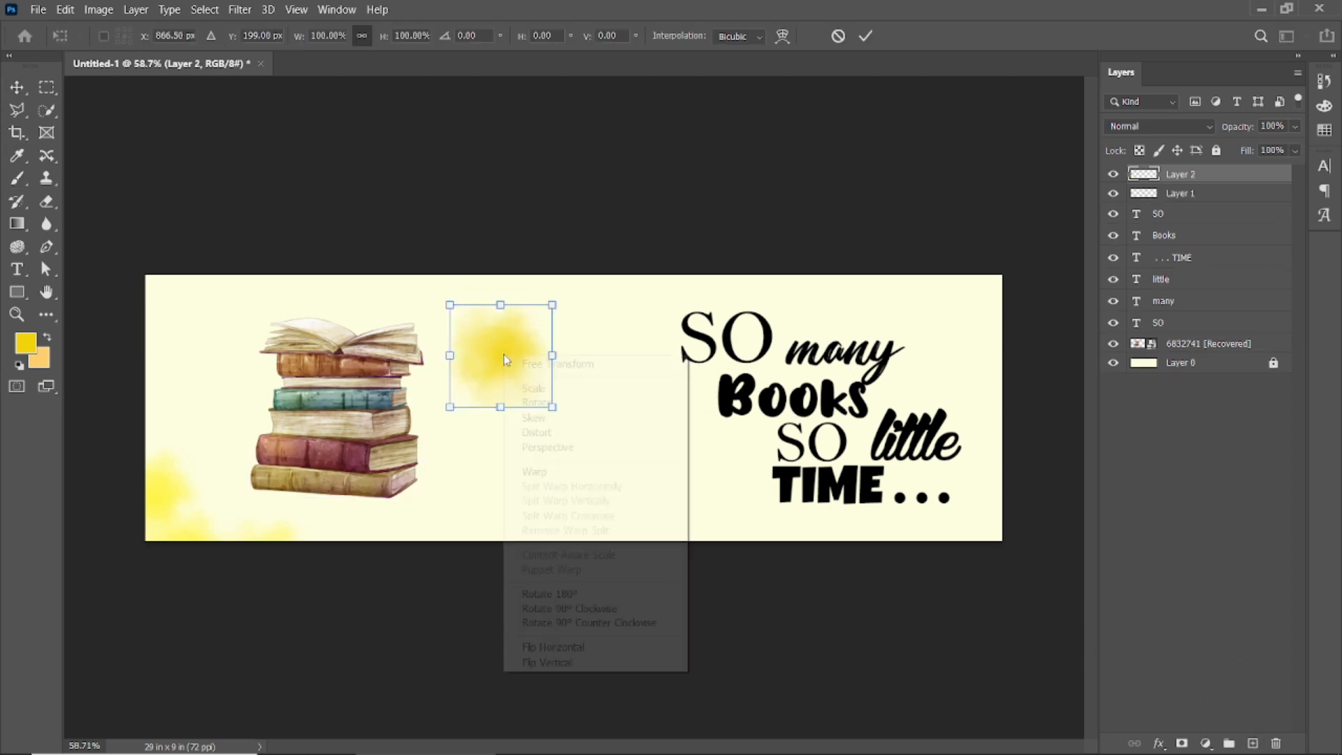
{"action": "left_click", "coordinate": [550, 433]}
{"action": "left_click_drag", "start_coordinate": [552, 407], "coordinate": [561, 463]}
{"action": "left_click_drag", "start_coordinate": [450, 407], "coordinate": [481, 384]}
{"action": "left_click_drag", "start_coordinate": [450, 305], "coordinate": [433, 286]}
{"action": "left_click_drag", "start_coordinate": [553, 305], "coordinate": [537, 305]}
{"action": "left_click_drag", "start_coordinate": [457, 335], "coordinate": [482, 335]}
{"action": "left_click_drag", "start_coordinate": [458, 287], "coordinate": [428, 305]}
{"action": "key", "text": "ctrl+z"}
{"action": "key", "text": "ctrl+z"}
{"action": "key", "text": "ctrl+z"}
{"action": "key", "text": "ctrl+z"}
{"action": "key", "text": "ctrl+z"}
{"action": "right_click", "coordinate": [489, 330]}
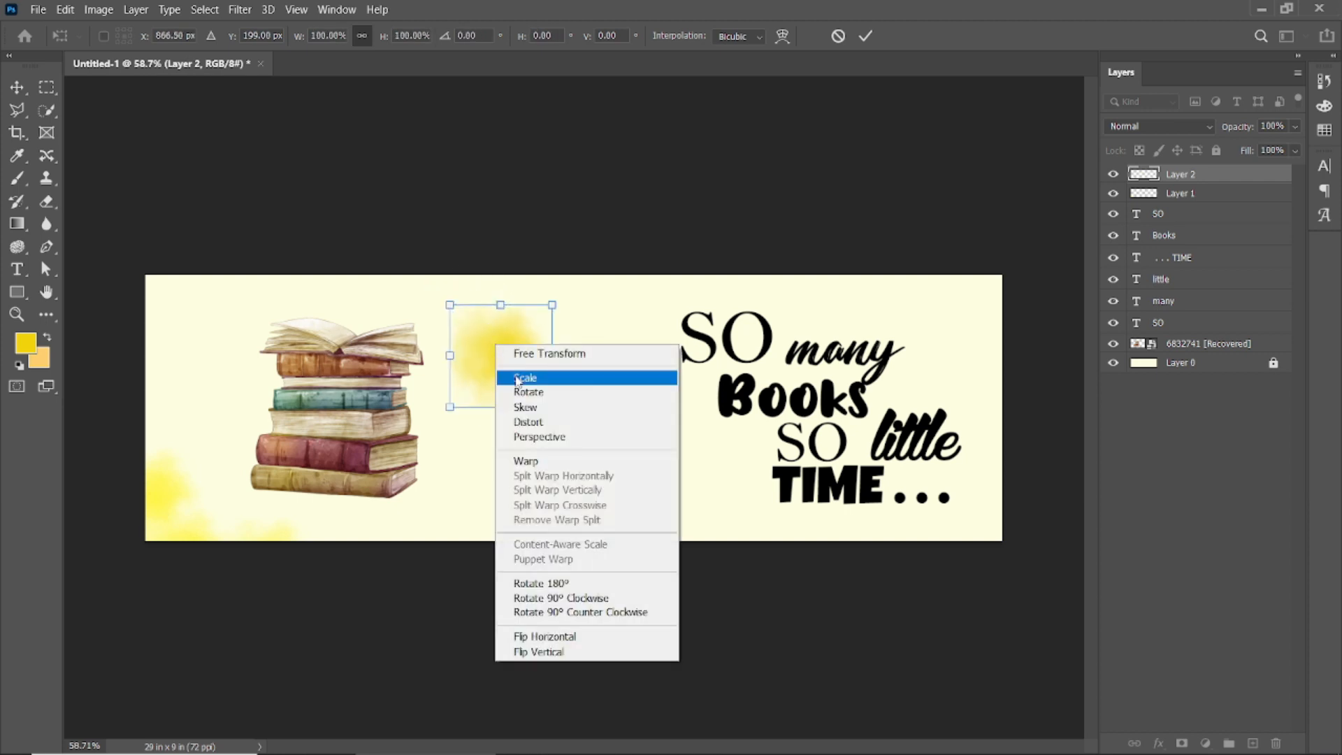
{"action": "left_click", "coordinate": [535, 435]}
{"action": "left_click_drag", "start_coordinate": [552, 406], "coordinate": [554, 420]}
{"action": "key", "text": "ctrl+z"}
Warp the golden dab into a narrow diagonal streak running down and away from the open book
{"action": "right_click", "coordinate": [510, 362]}
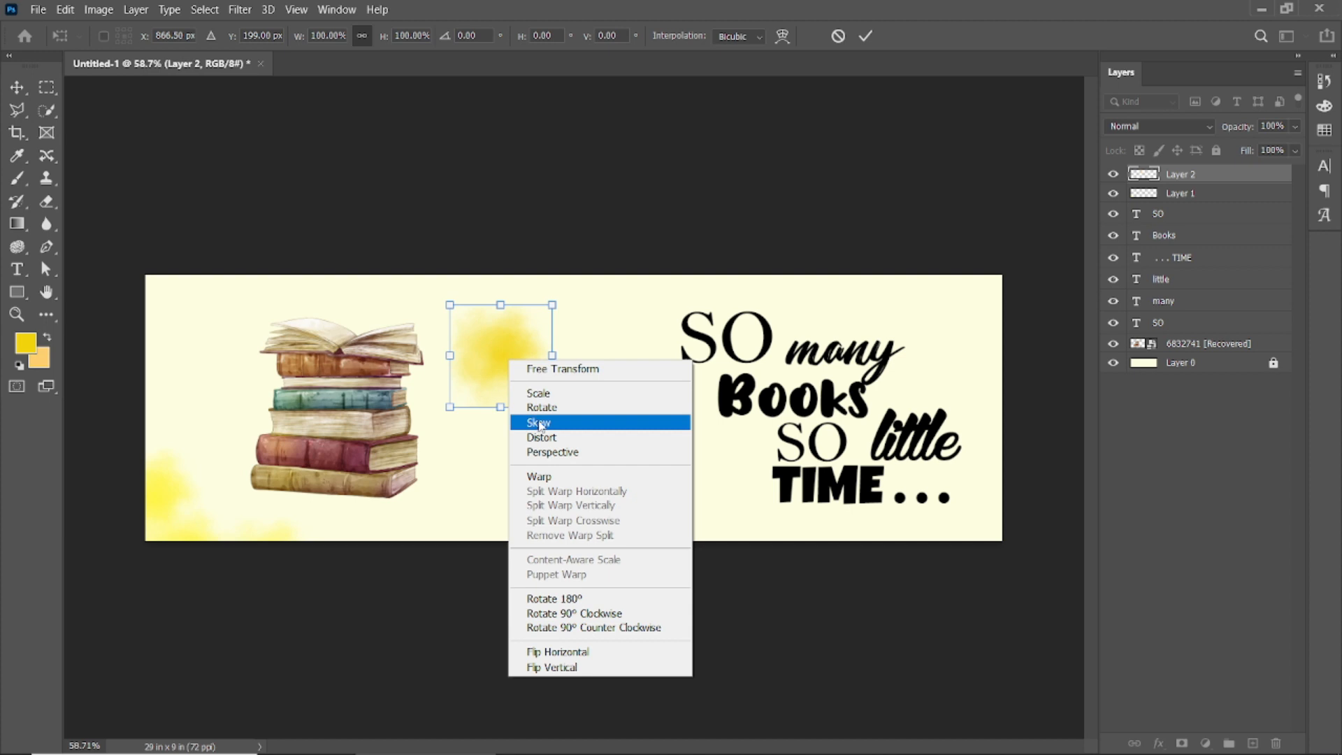
{"action": "left_click", "coordinate": [539, 476]}
{"action": "left_click_drag", "start_coordinate": [553, 406], "coordinate": [577, 477]}
{"action": "left_click_drag", "start_coordinate": [449, 406], "coordinate": [482, 403]}
{"action": "left_click_drag", "start_coordinate": [449, 306], "coordinate": [401, 290]}
{"action": "left_click_drag", "start_coordinate": [553, 305], "coordinate": [511, 344]}
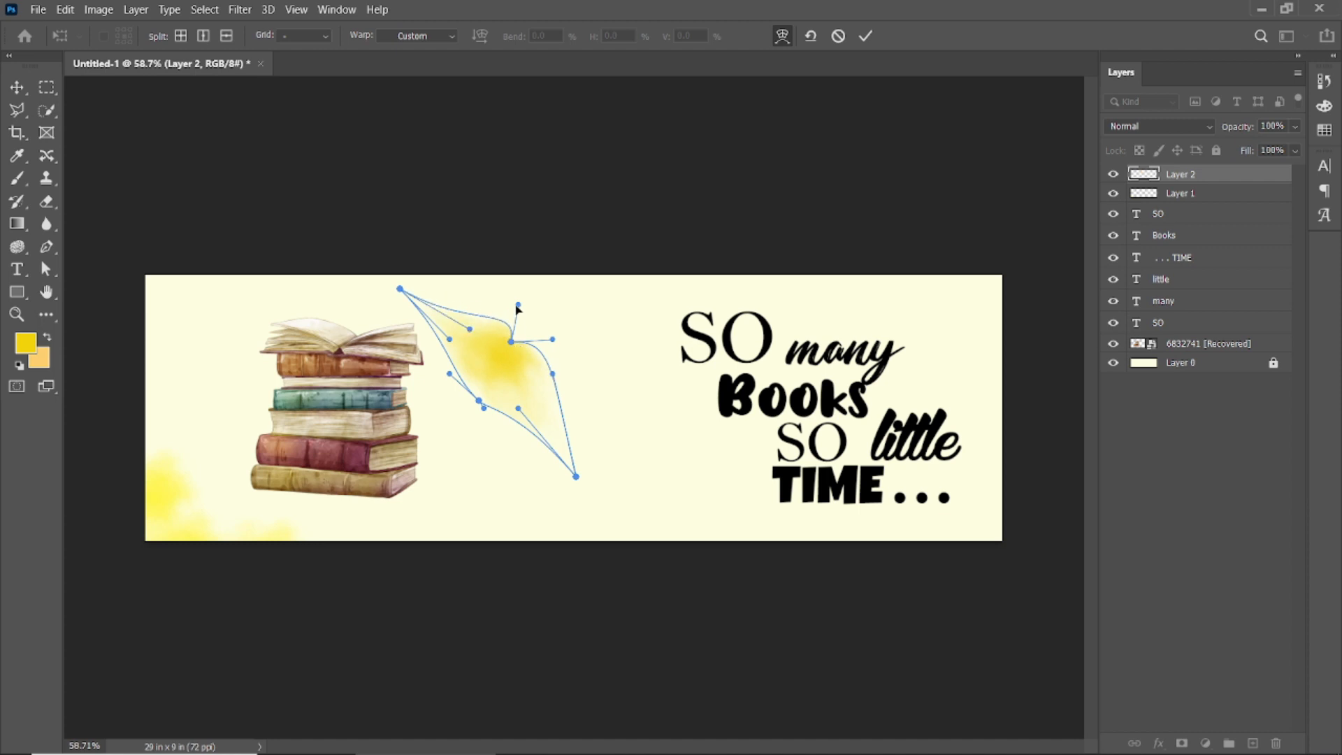
{"action": "left_click_drag", "start_coordinate": [482, 404], "coordinate": [487, 396]}
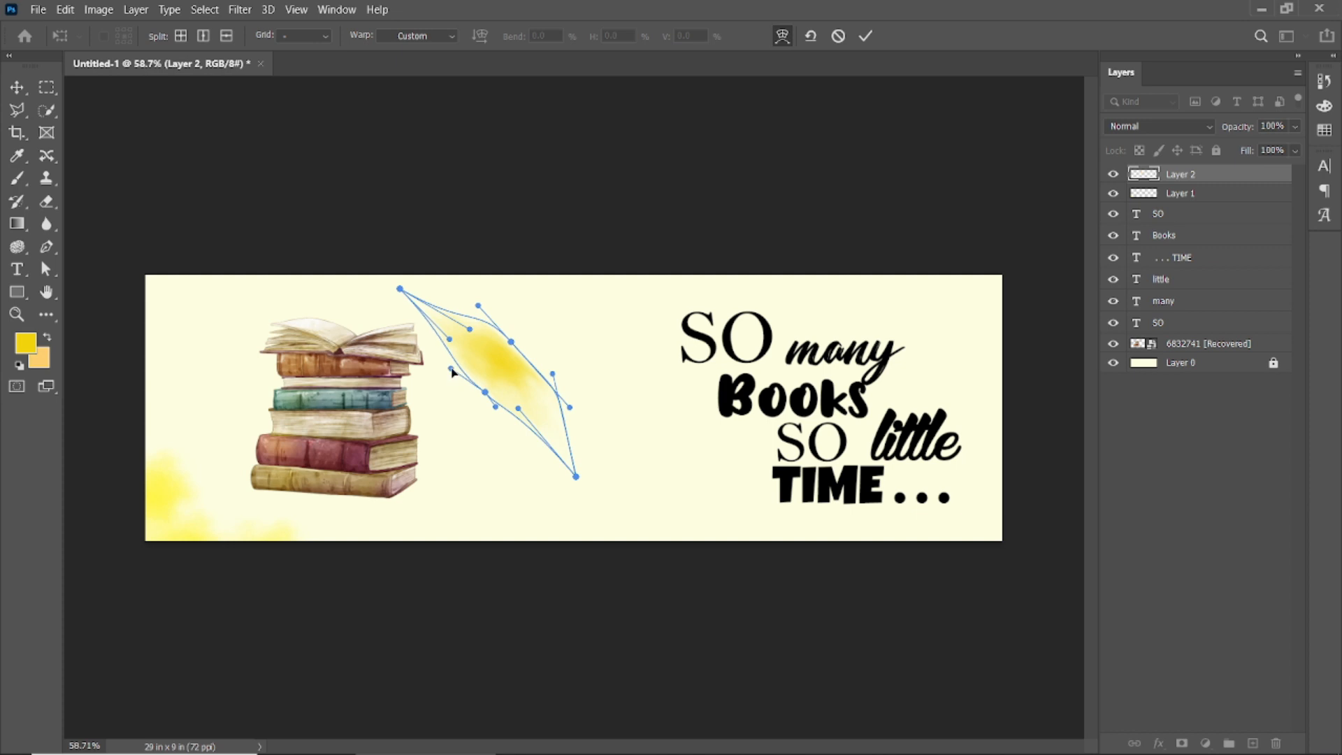
{"action": "left_click", "coordinate": [866, 35]}
{"action": "left_click", "coordinate": [550, 234]}
Add a layer mask to the golden streak and brush black over its lower-left edge to thin it
{"action": "left_click", "coordinate": [517, 368]}
{"action": "scroll", "coordinate": [517, 376], "scroll_direction": "up", "scroll_amount": 4}
{"action": "left_click", "coordinate": [1181, 743]}
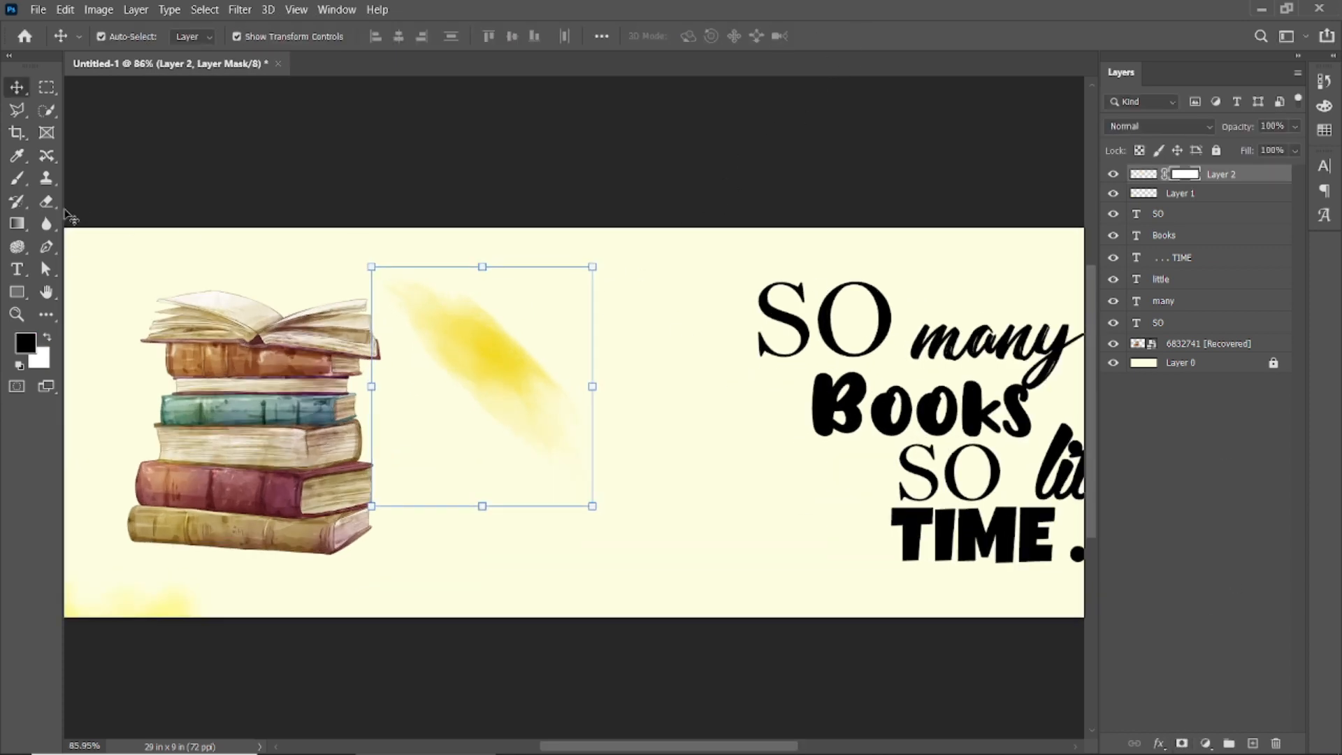
{"action": "left_click", "coordinate": [17, 179]}
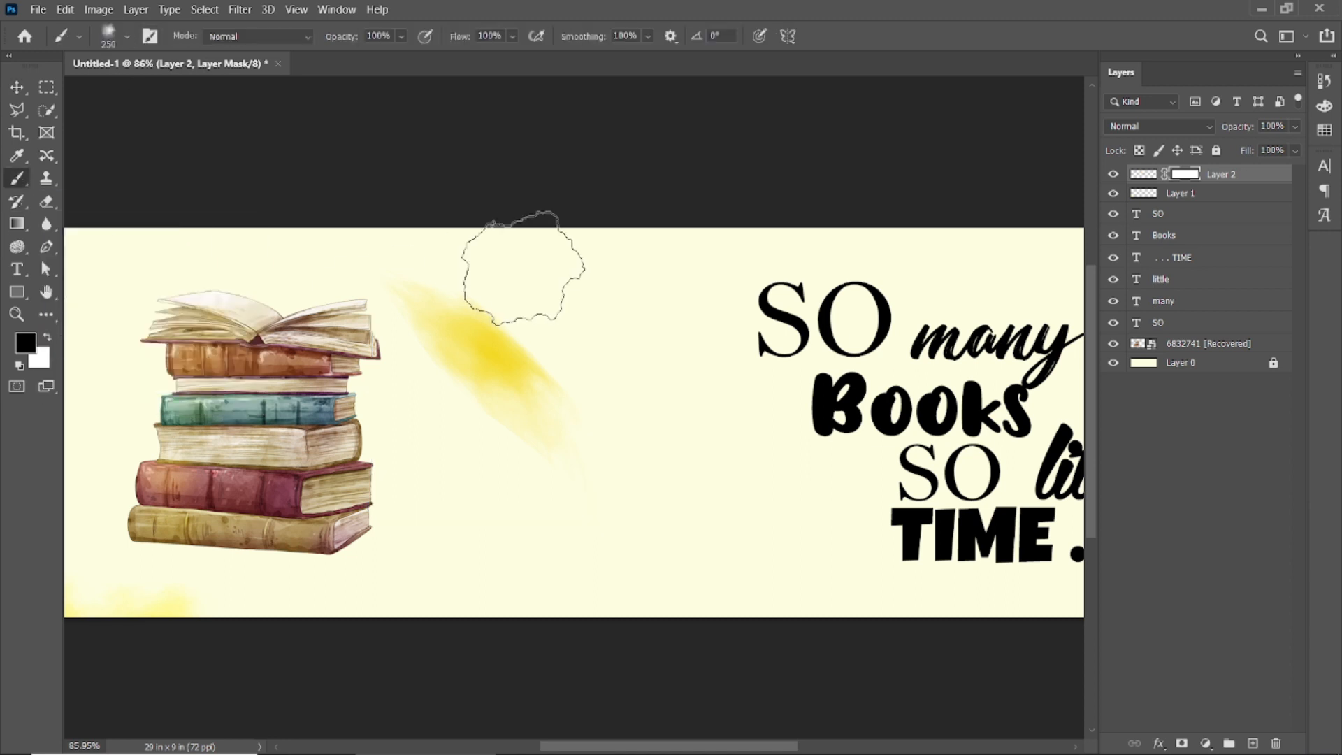
{"action": "mouse_move", "coordinate": [427, 449]}
{"action": "left_mouse_down"}
{"action": "mouse_move", "coordinate": [471, 469]}
{"action": "mouse_move", "coordinate": [375, 372]}
{"action": "mouse_move", "coordinate": [420, 446]}
{"action": "left_mouse_up"}
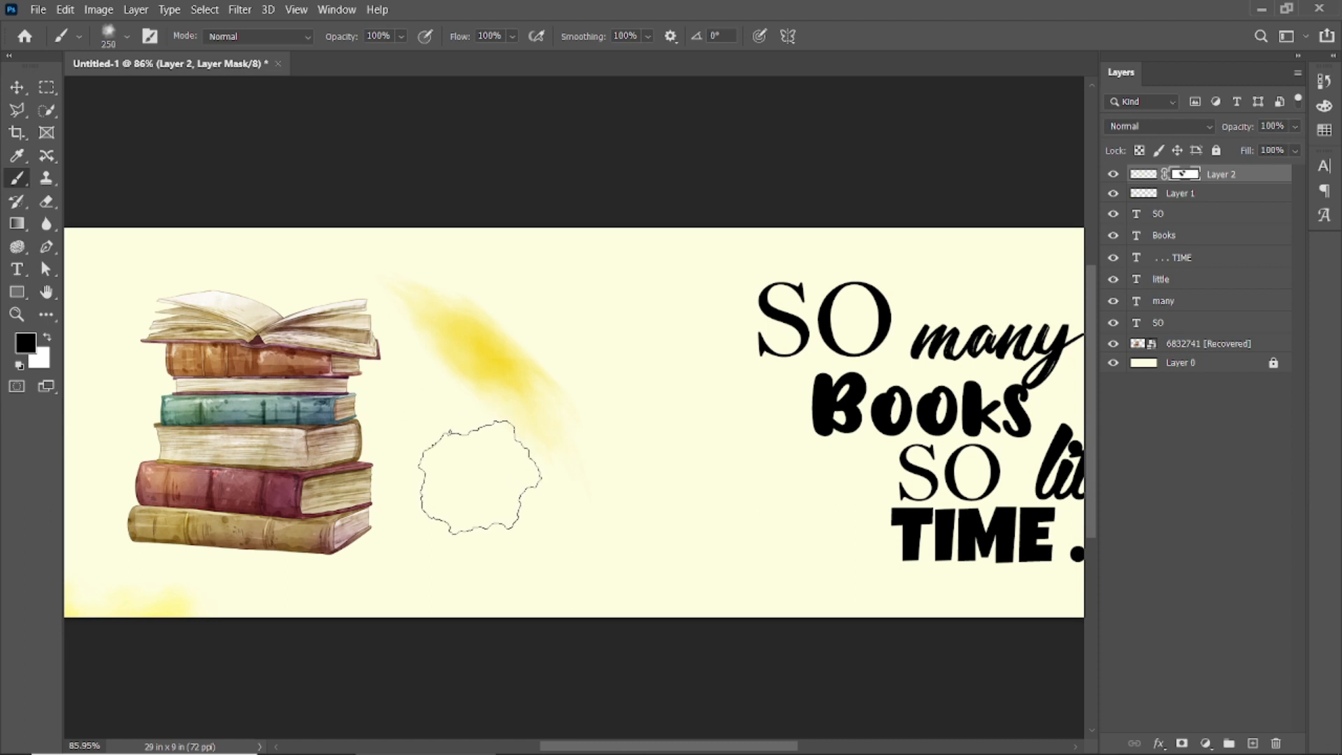
Scale the golden streak down and move it up closer to the open book
{"action": "left_click", "coordinate": [17, 87]}
{"action": "scroll", "coordinate": [565, 283], "scroll_direction": "down", "scroll_amount": 3}
{"action": "left_click_drag", "start_coordinate": [566, 300], "coordinate": [555, 315]}
{"action": "key", "text": "Return"}
{"action": "left_click_drag", "start_coordinate": [495, 360], "coordinate": [467, 324]}
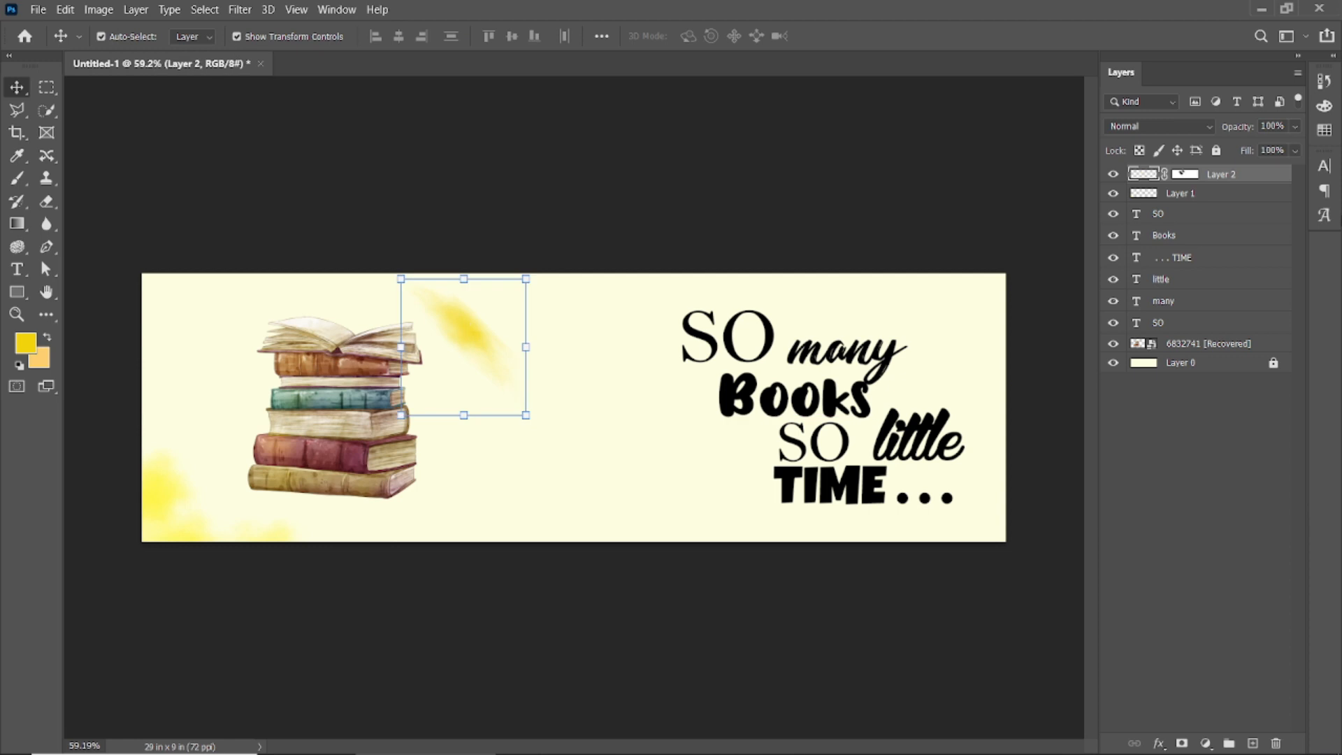
{"action": "left_click", "coordinate": [439, 226]}
Choose the slanted 4693 px brush from Free Smoke Photoshop Brushes 7 and add a new layer
{"action": "left_click", "coordinate": [17, 178]}
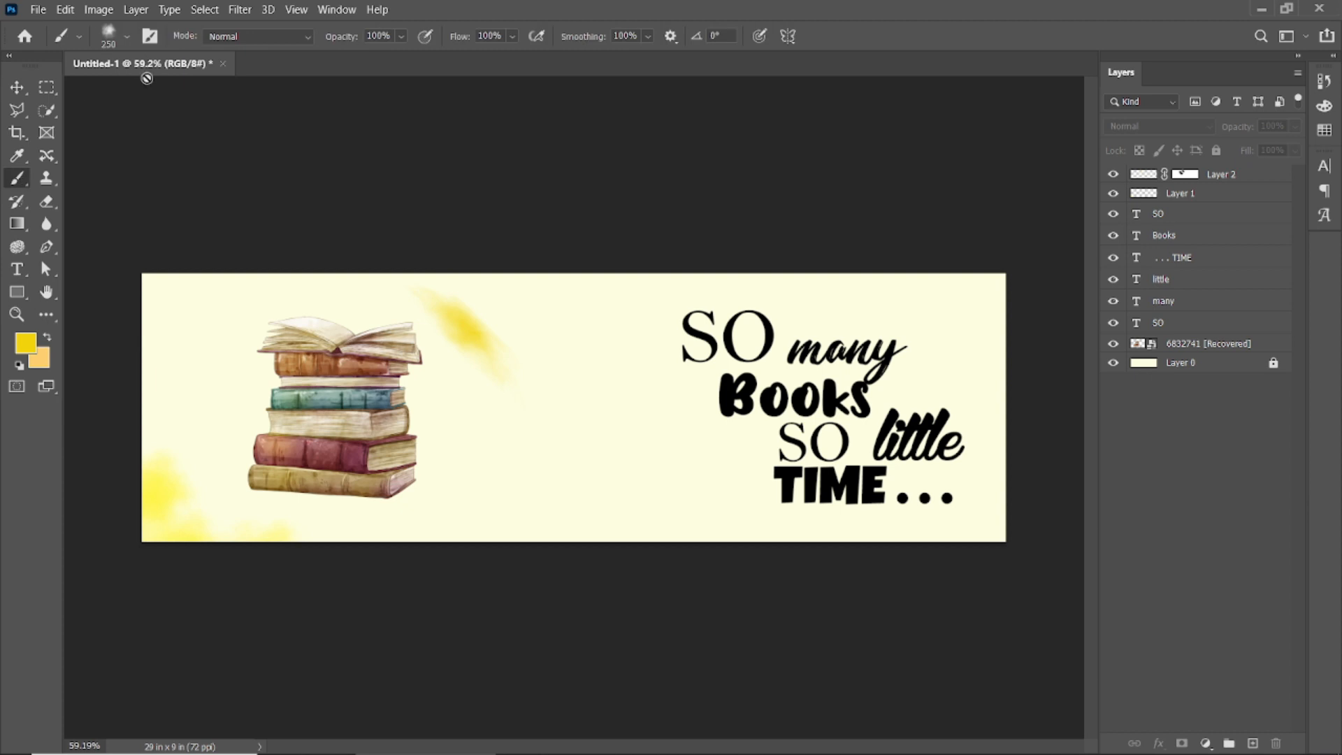
{"action": "left_click", "coordinate": [127, 36]}
{"action": "scroll", "coordinate": [139, 531], "scroll_direction": "down", "scroll_amount": 3}
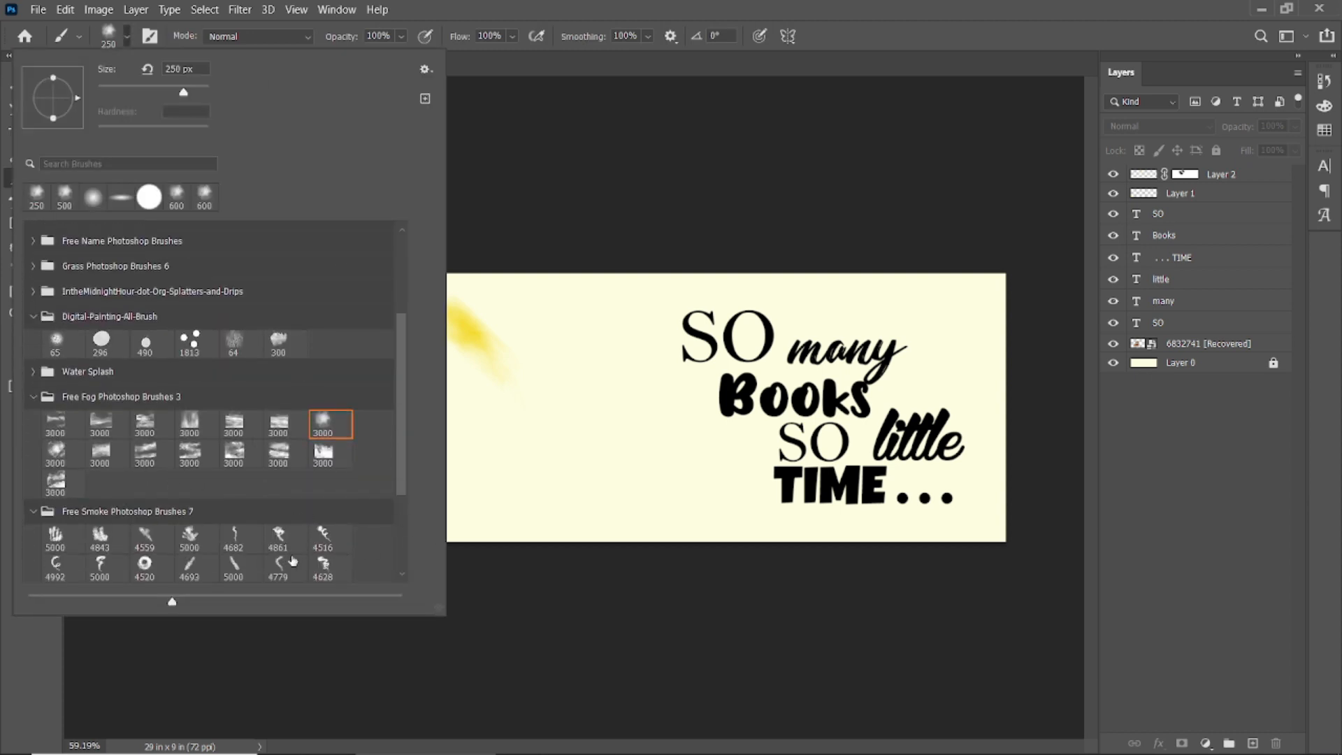
{"action": "left_click", "coordinate": [190, 563]}
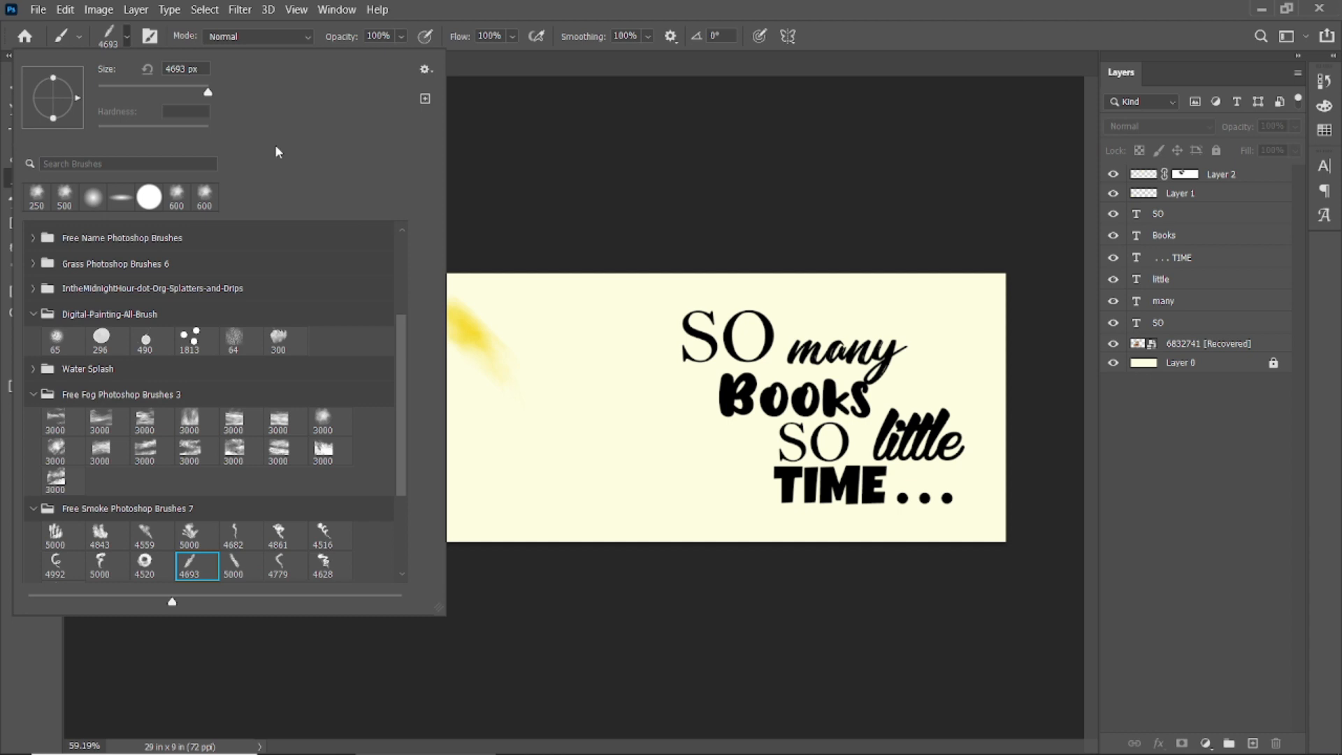
{"action": "left_click", "coordinate": [1253, 743]}
Resize the smoke brush to 300 px and rotate its tip to -65°
{"action": "left_click", "coordinate": [127, 36]}
{"action": "left_click", "coordinate": [181, 89]}
{"action": "left_click", "coordinate": [782, 6]}
{"action": "key", "text": "bracketright"}
{"action": "key", "text": "bracketright"}
{"action": "key", "text": "bracketright"}
{"action": "key", "text": "bracketright"}
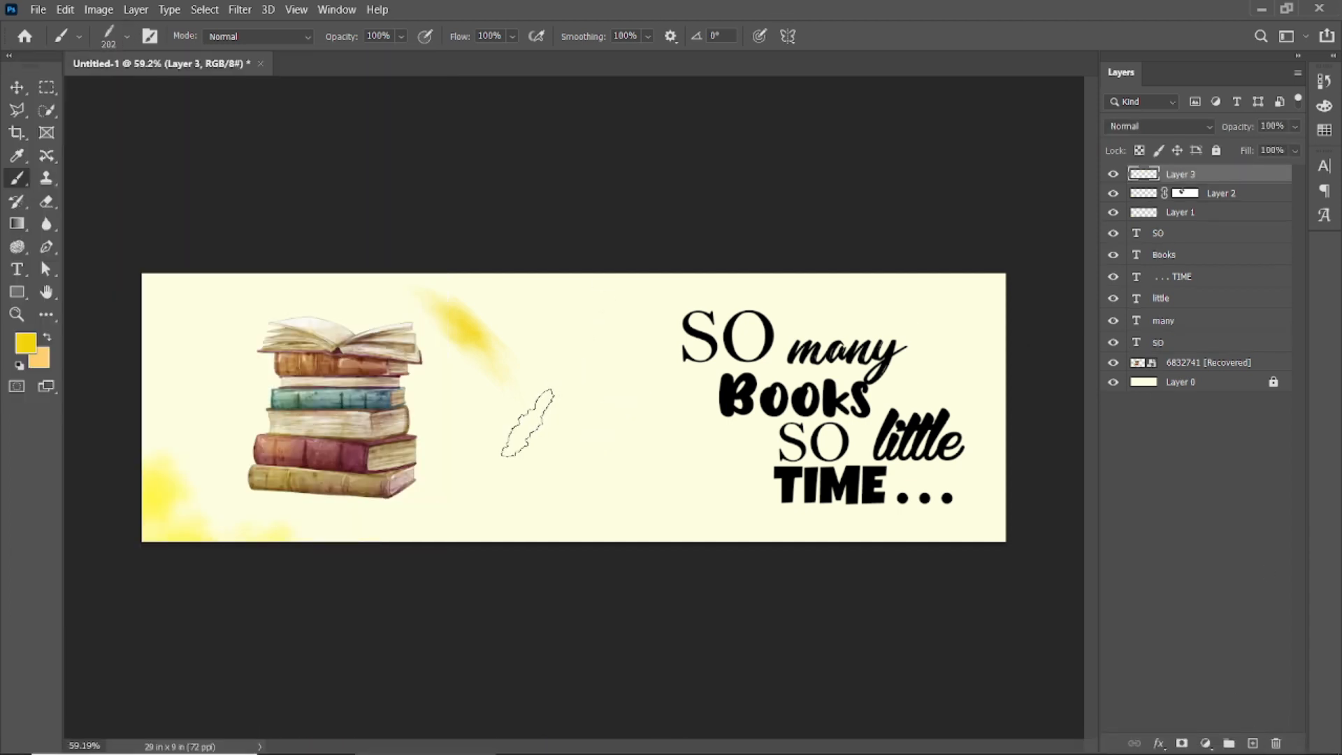
{"action": "key", "text": "Right"}
{"action": "key", "text": "Right"}
{"action": "key", "text": "Right"}
{"action": "key", "text": "Right"}
{"action": "key", "text": "Right"}
{"action": "key", "text": "Right"}
{"action": "key", "text": "Right"}
{"action": "key", "text": "Right"}
{"action": "key", "text": "Right"}
{"action": "key", "text": "Right"}
{"action": "key", "text": "Right"}
{"action": "key", "text": "Right"}
{"action": "key", "text": "Right"}
{"action": "key", "text": "Right"}
{"action": "key", "text": "Right"}
{"action": "key", "text": "Right"}
{"action": "key", "text": "Right"}
{"action": "key", "text": "Right"}
{"action": "key", "text": "Right"}
{"action": "key", "text": "Right"}
{"action": "key", "text": "Right"}
{"action": "key", "text": "Right"}
{"action": "key", "text": "Right"}
{"action": "key", "text": "Right"}
{"action": "key", "text": "Right"}
{"action": "key", "text": "Right"}
{"action": "key", "text": "Right"}
{"action": "key", "text": "Right"}
{"action": "key", "text": "Right"}
{"action": "key", "text": "Right"}
{"action": "key", "text": "Right"}
{"action": "key", "text": "Right"}
{"action": "key", "text": "Right"}
{"action": "key", "text": "Right"}
{"action": "key", "text": "Right"}
{"action": "key", "text": "Right"}
Set the foreground colour to red ff0707 and paint one smoke dab beside the base of the book stack
{"action": "left_click", "coordinate": [28, 346]}
{"action": "left_click_drag", "start_coordinate": [1115, 571], "coordinate": [1126, 453]}
{"action": "mouse_move", "coordinate": [1024, 428]}
{"action": "left_mouse_down"}
{"action": "mouse_move", "coordinate": [1012, 427]}
{"action": "mouse_move", "coordinate": [1094, 426]}
{"action": "left_mouse_up"}
{"action": "left_click", "coordinate": [1252, 420]}
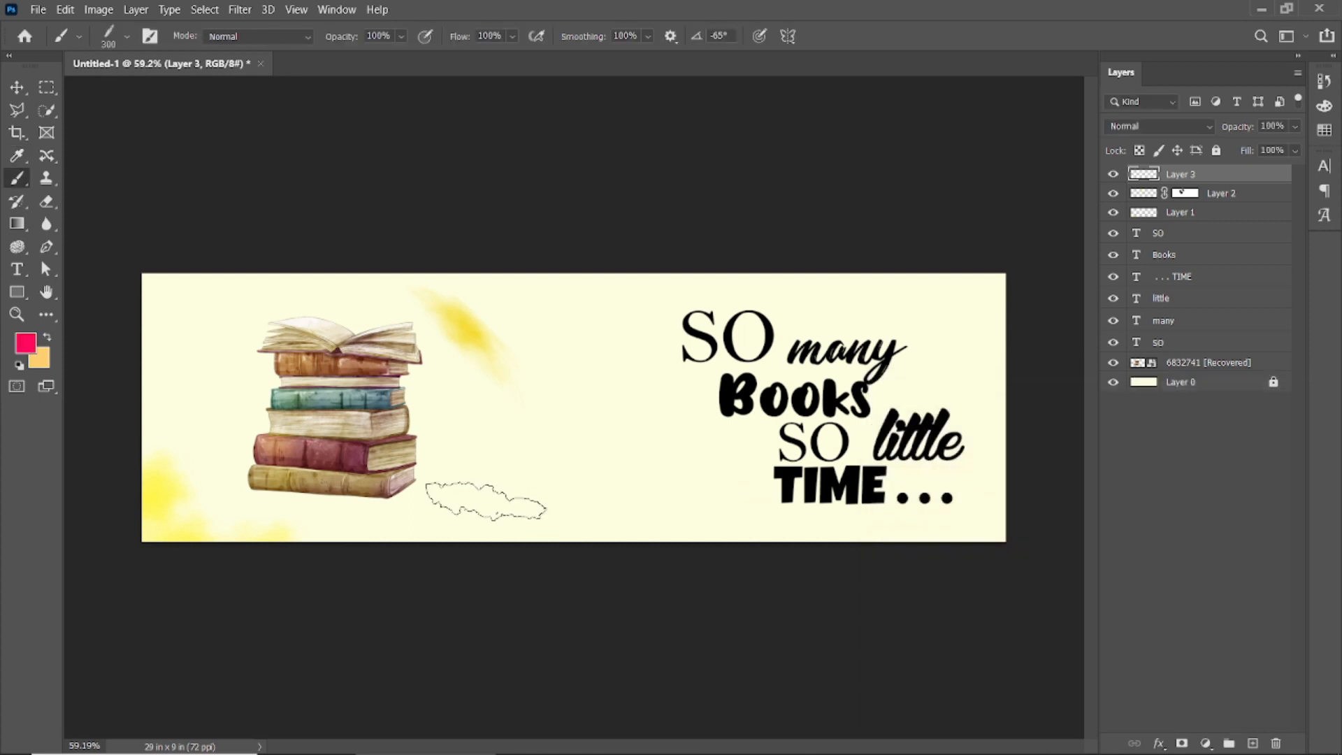
{"action": "left_click", "coordinate": [486, 500]}
{"action": "key", "text": "ctrl+z"}
{"action": "left_click", "coordinate": [26, 343]}
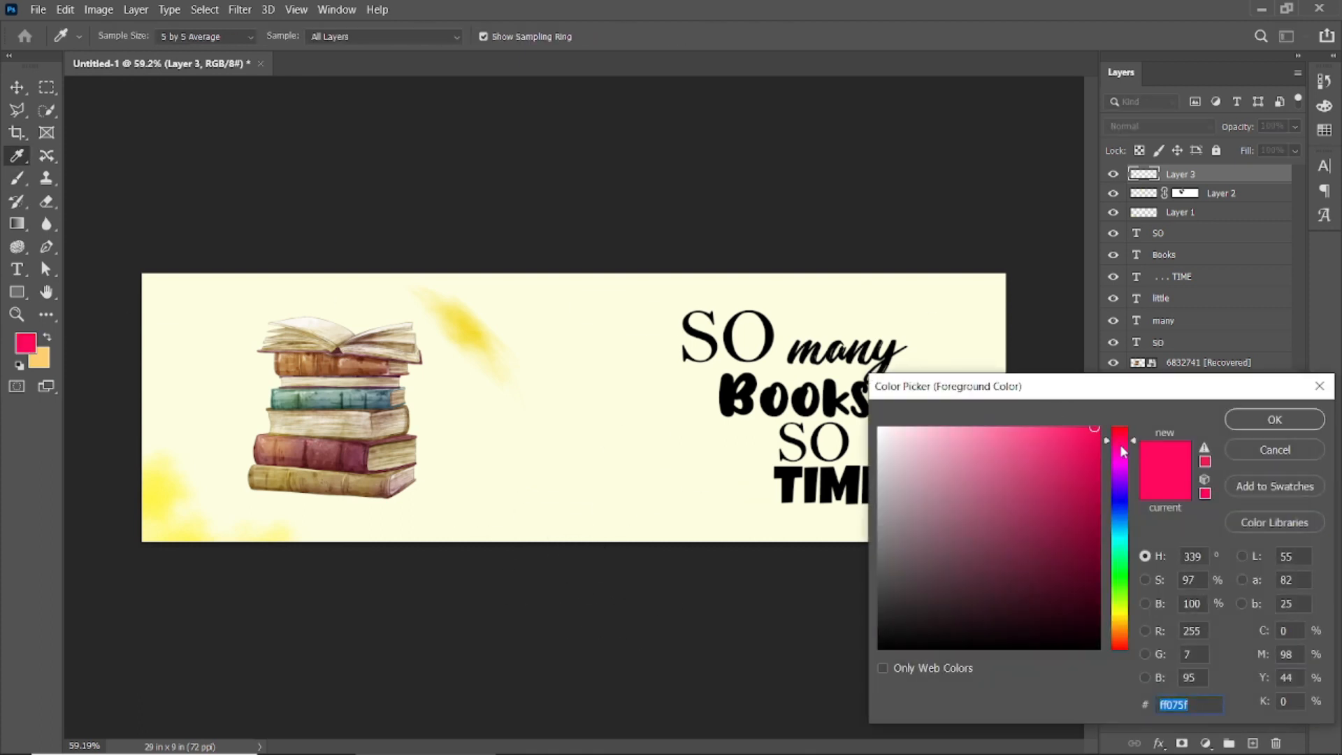
{"action": "key", "text": "Return"}
{"action": "left_click", "coordinate": [470, 506]}
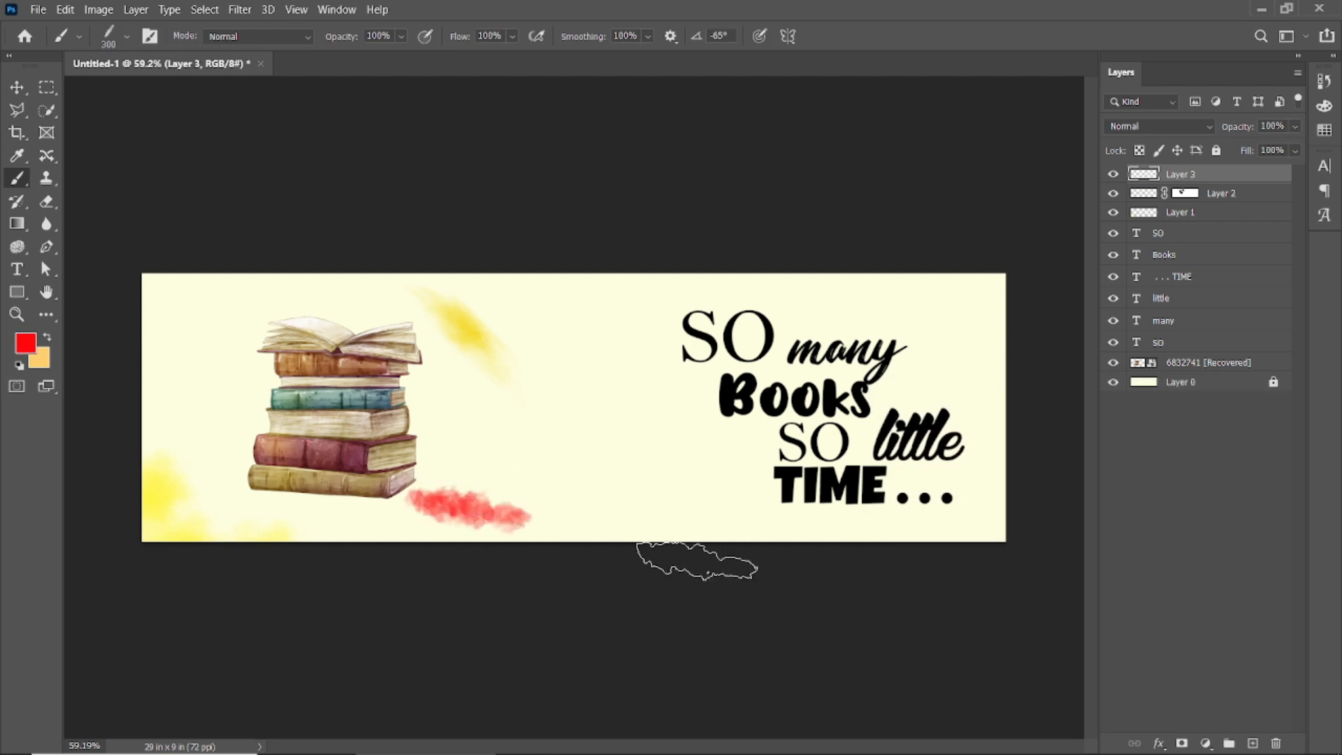
Set the red layer to 82% opacity and 78% fill, and add dabs along the banner's bottom edge and upper-left corner
{"action": "left_click_drag", "start_coordinate": [1248, 128], "coordinate": [1229, 155]}
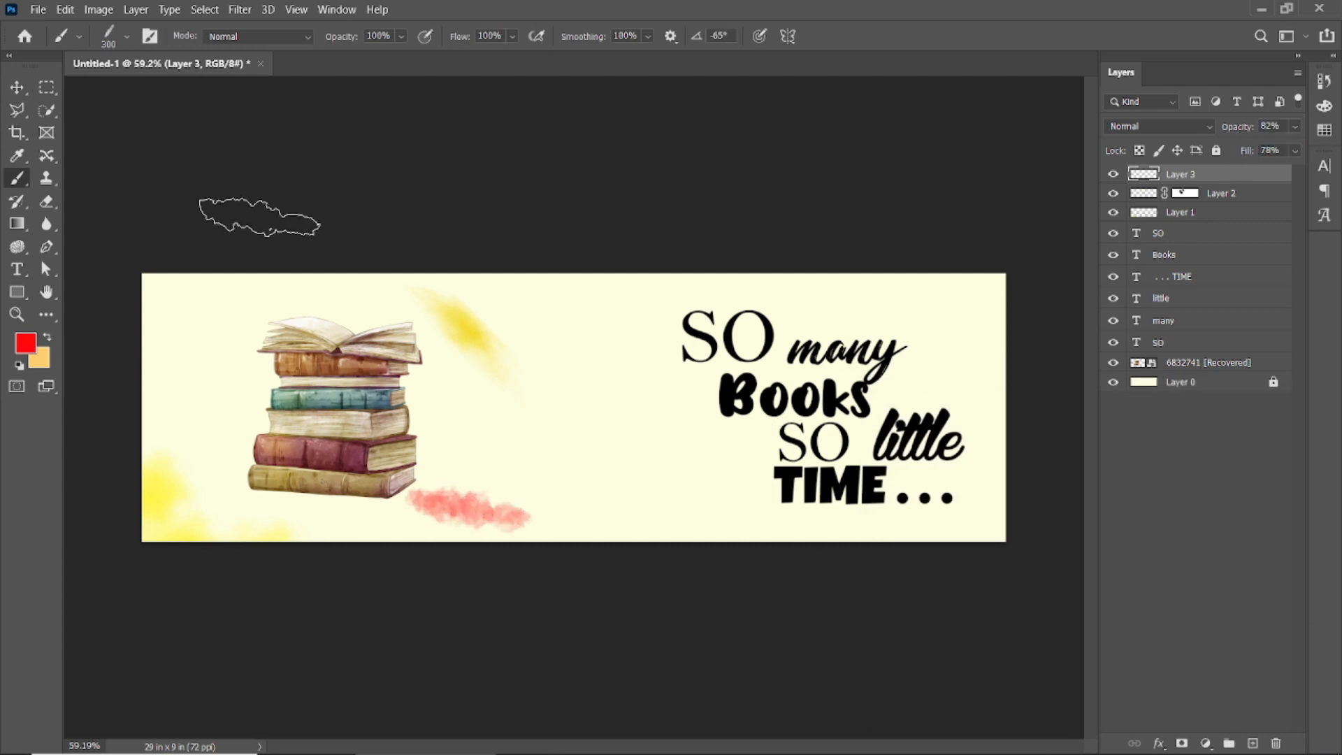
{"action": "left_click", "coordinate": [460, 544]}
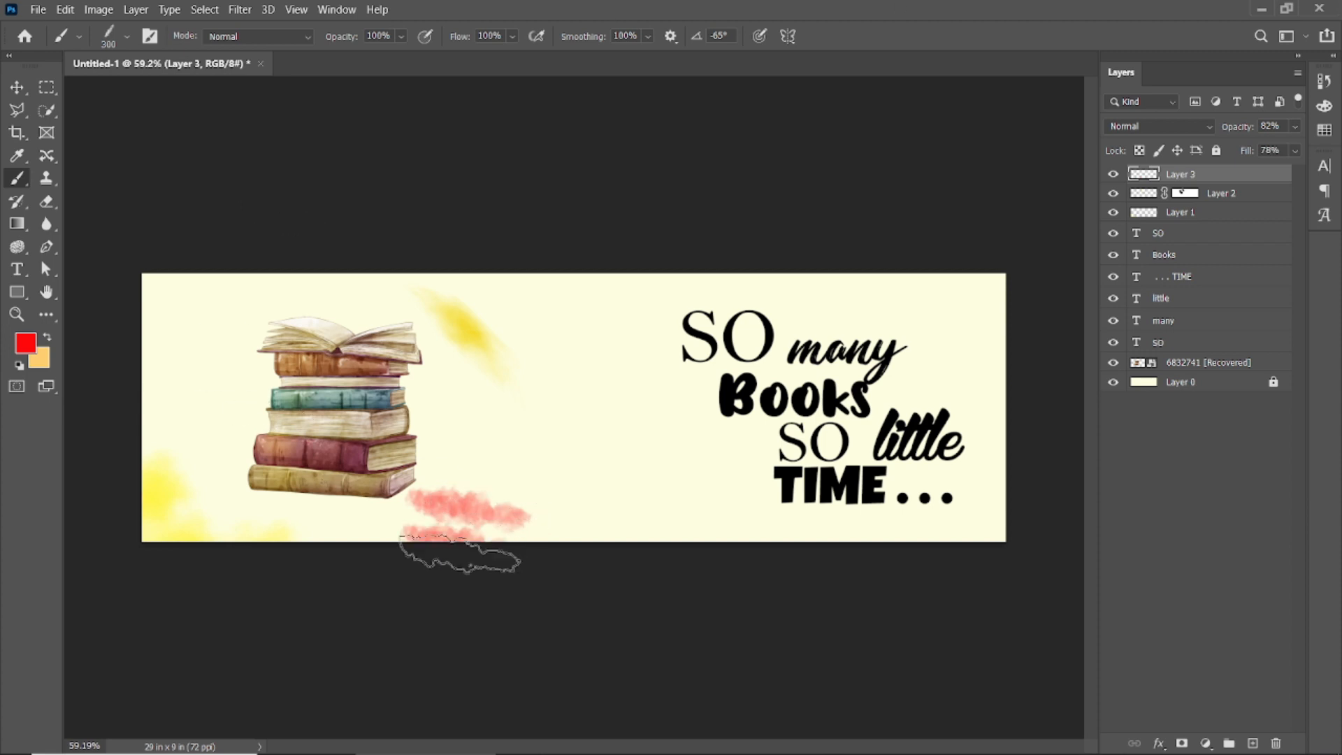
{"action": "left_click", "coordinate": [173, 277]}
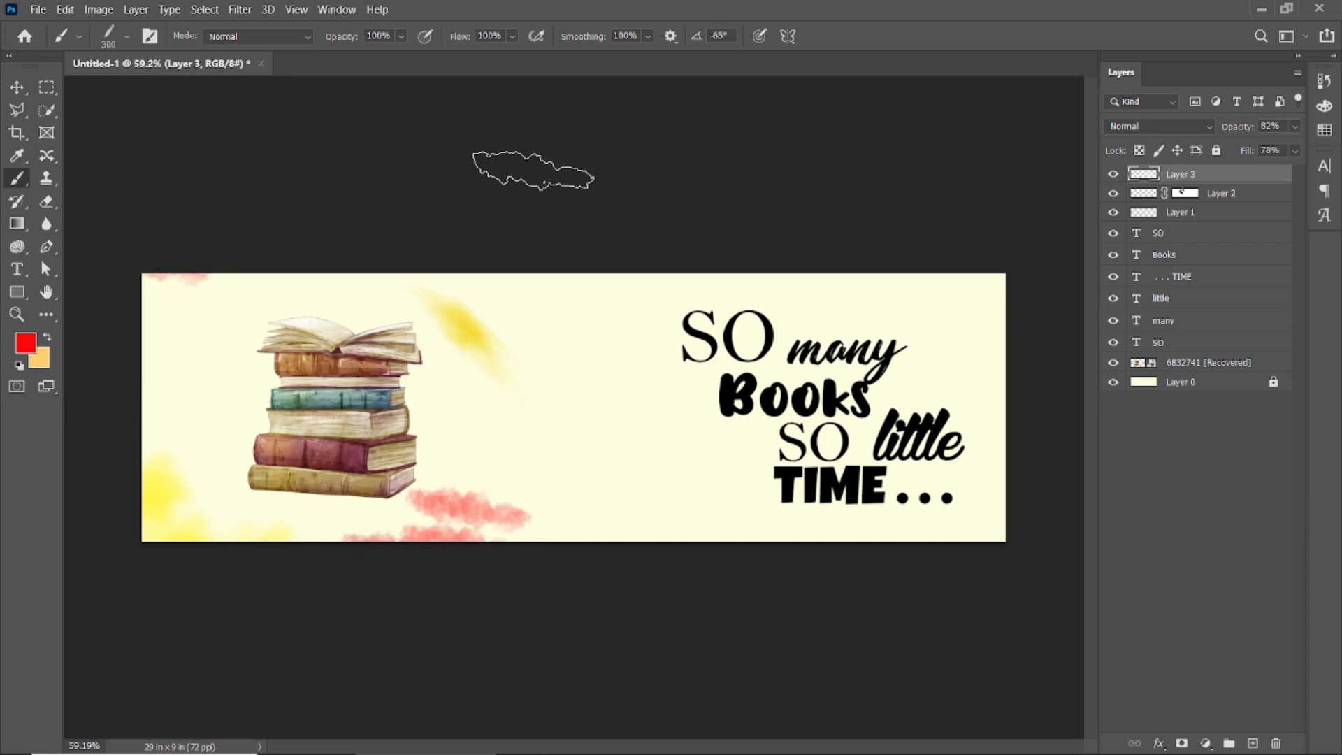
Set the foreground colour to violet 7a39ff and add a new layer above the red smoke layer
{"action": "left_click", "coordinate": [23, 346]}
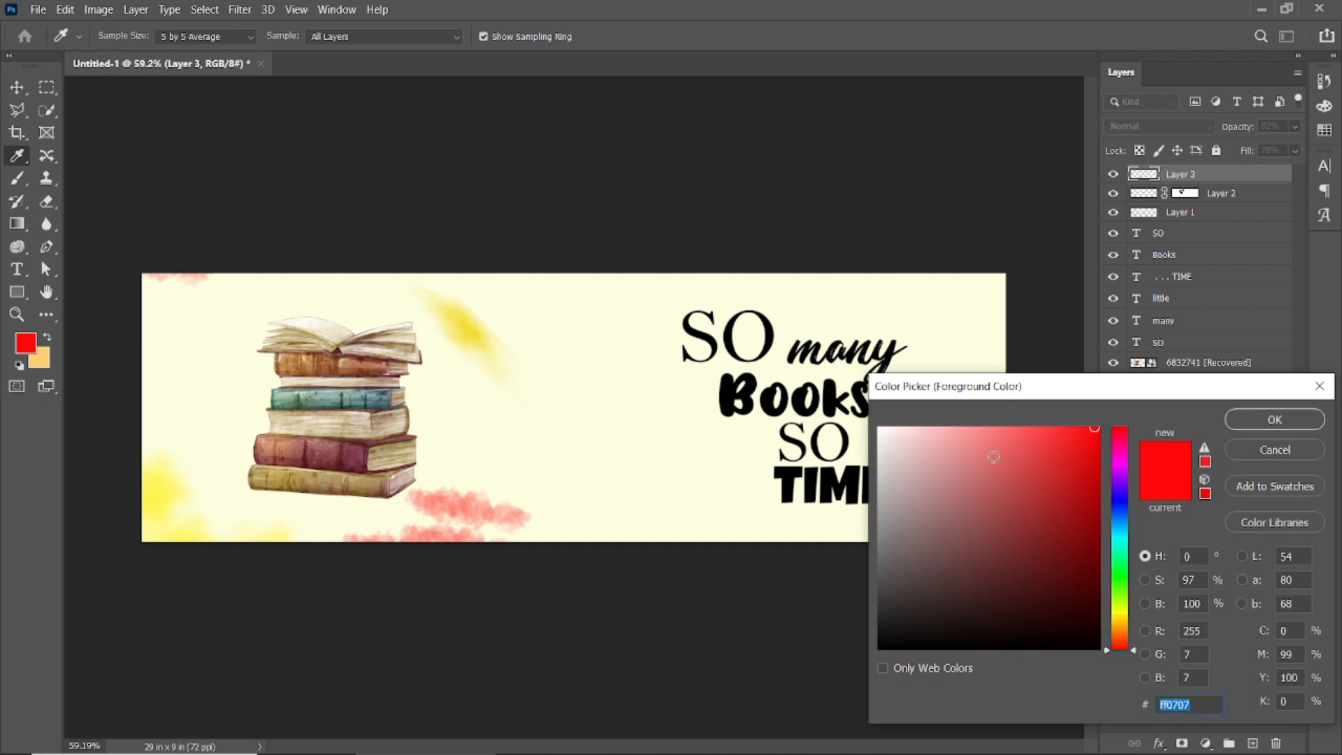
{"action": "type", "text": "4b61eb"}
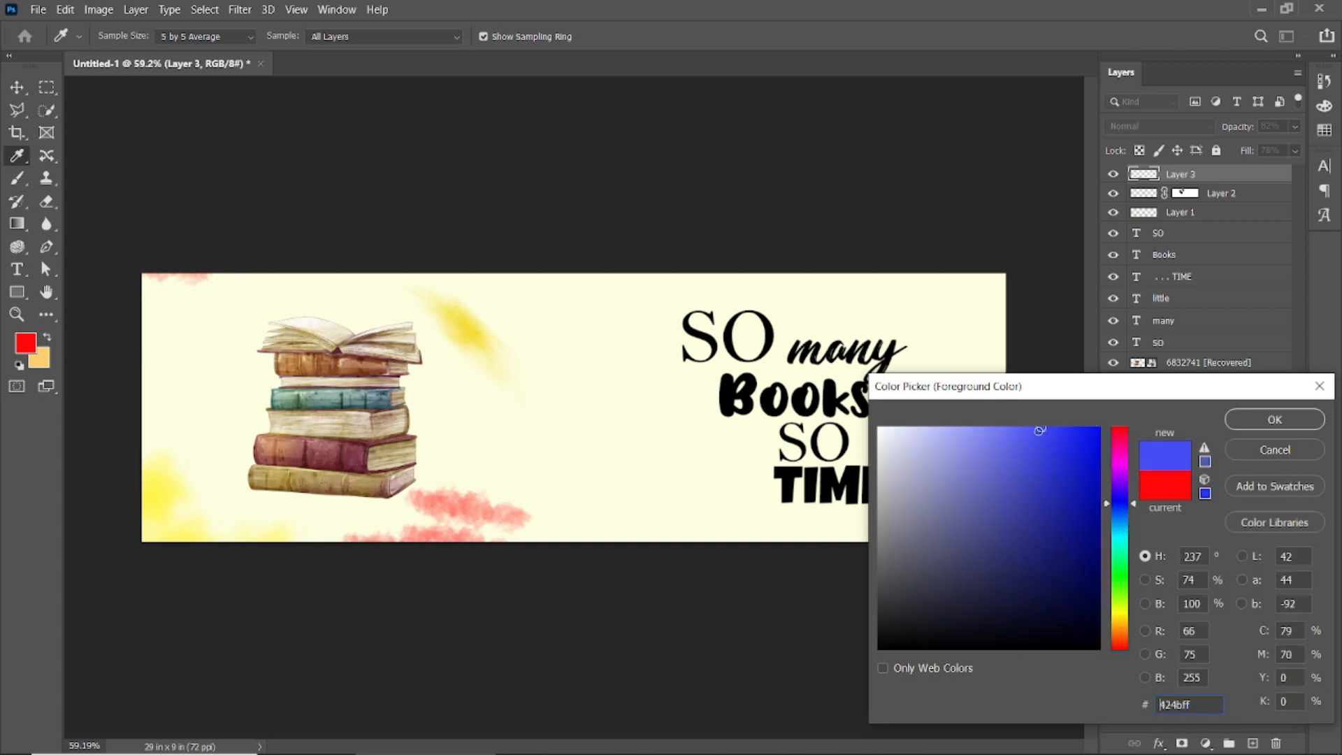
{"action": "left_click_drag", "start_coordinate": [1120, 512], "coordinate": [1120, 491]}
{"action": "left_click", "coordinate": [1050, 426]}
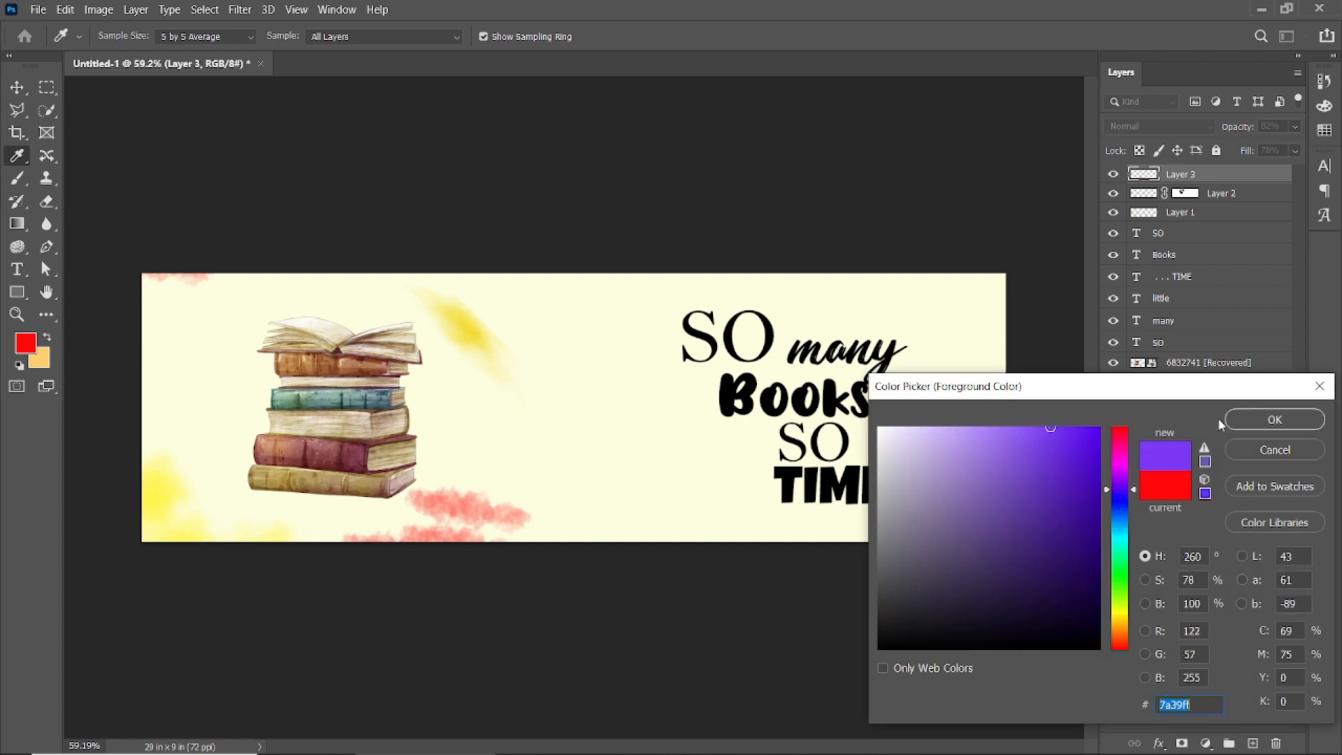
{"action": "left_click", "coordinate": [1251, 420]}
{"action": "key", "text": "b"}
{"action": "left_click", "coordinate": [1253, 743]}
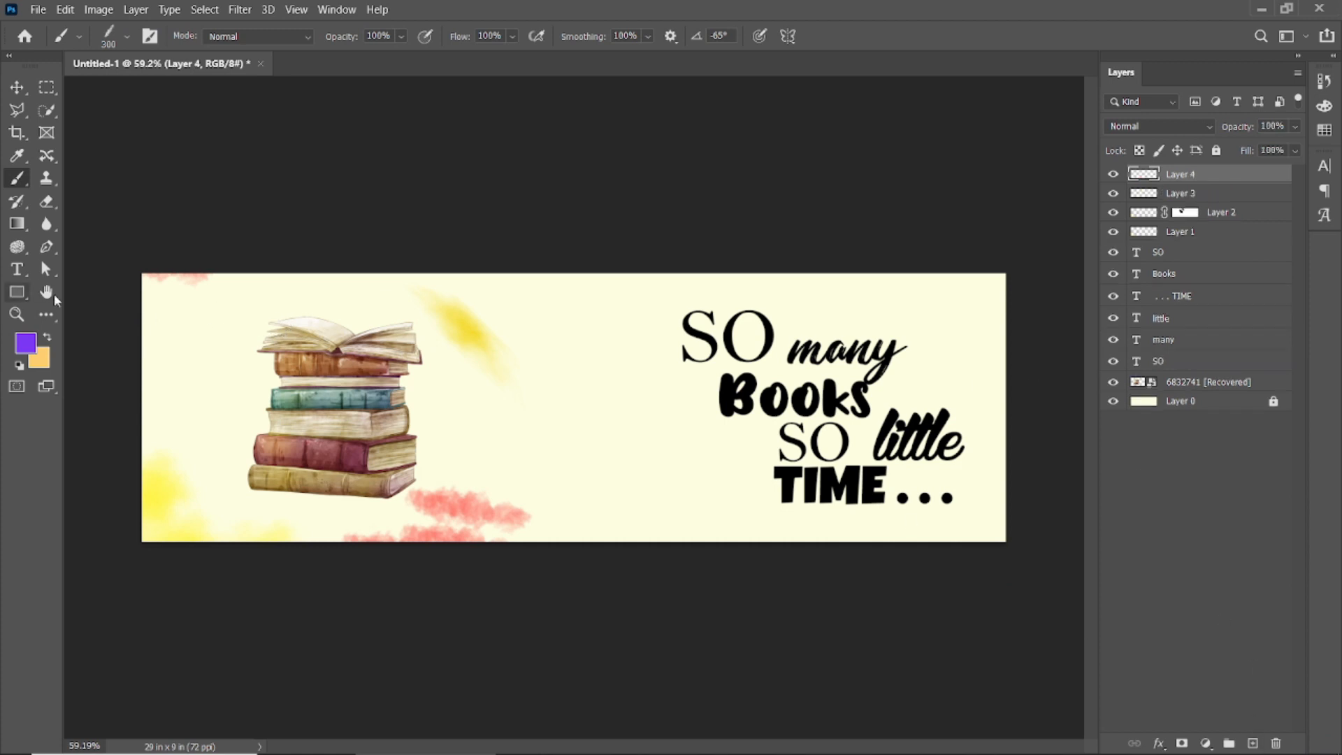
Rotate the smoke brush tip to -2°, try a violet dab at the end of the red smoke strokes, and undo it
{"action": "key", "text": "Left"}
{"action": "key", "text": "Left"}
{"action": "key", "text": "Left"}
{"action": "key", "text": "Left"}
{"action": "key", "text": "Left"}
{"action": "key", "text": "Left"}
{"action": "key", "text": "Left"}
{"action": "key", "text": "Left"}
{"action": "key", "text": "Left"}
{"action": "key", "text": "Left"}
{"action": "key", "text": "Left"}
{"action": "key", "text": "Left"}
{"action": "key", "text": "Left"}
{"action": "key", "text": "Left"}
{"action": "key", "text": "Left"}
{"action": "key", "text": "Left"}
{"action": "key", "text": "Left"}
{"action": "key", "text": "Left"}
{"action": "key", "text": "Left"}
{"action": "key", "text": "Left"}
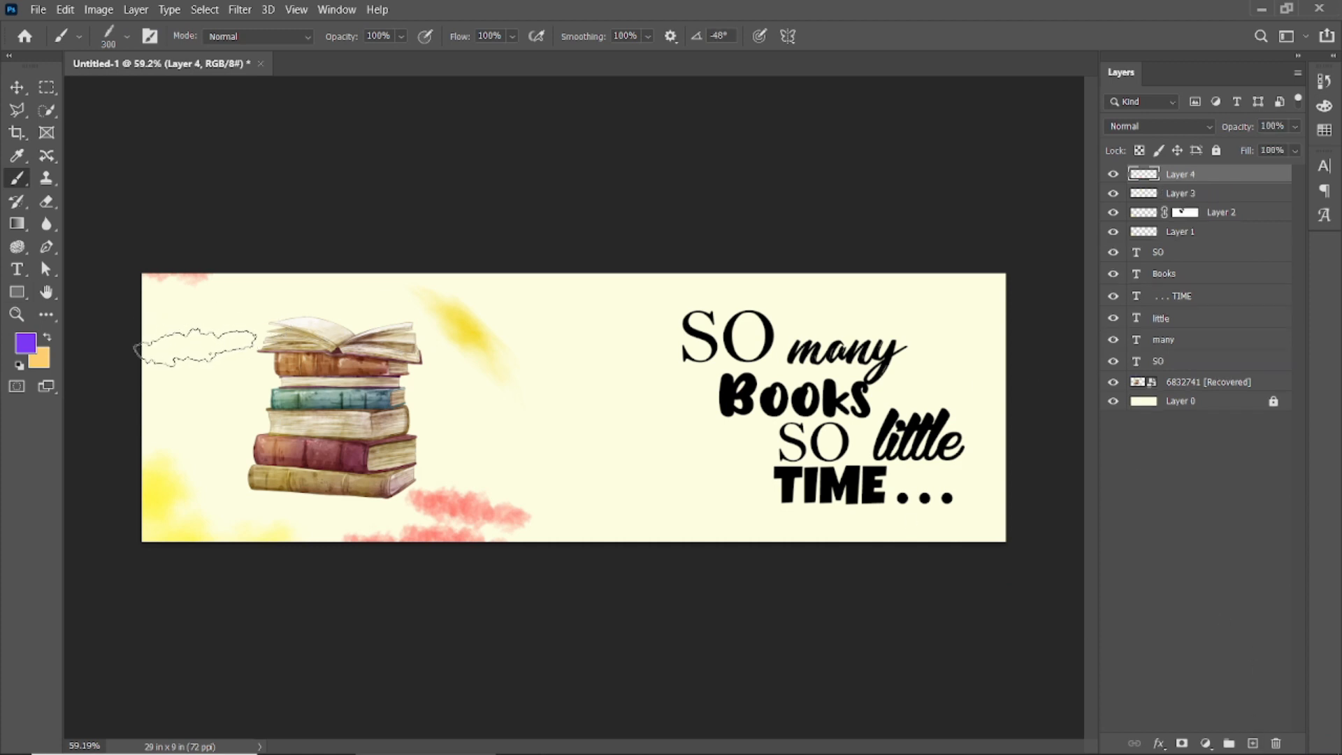
{"action": "key", "text": "Left"}
{"action": "key", "text": "Left"}
{"action": "key", "text": "Left"}
{"action": "key", "text": "Left"}
{"action": "key", "text": "Left"}
{"action": "key", "text": "Left"}
{"action": "key", "text": "Left"}
{"action": "key", "text": "Left"}
{"action": "key", "text": "Left"}
{"action": "key", "text": "Left"}
{"action": "key", "text": "Left"}
{"action": "key", "text": "Left"}
{"action": "key", "text": "Left"}
{"action": "key", "text": "Left"}
{"action": "key", "text": "Left"}
{"action": "key", "text": "Left"}
{"action": "key", "text": "Left"}
{"action": "key", "text": "Left"}
{"action": "key", "text": "Left"}
{"action": "key", "text": "Left"}
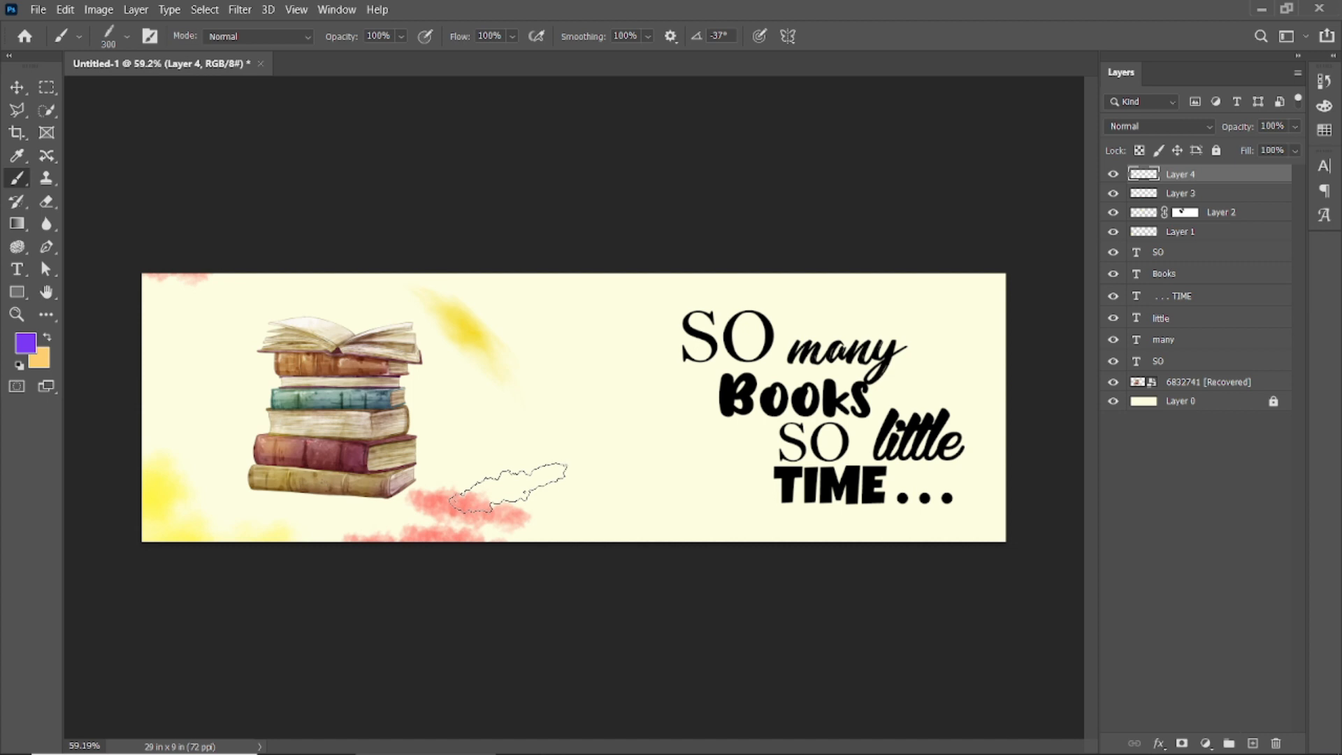
{"action": "key", "text": "Left"}
{"action": "key", "text": "Left"}
{"action": "key", "text": "Left"}
{"action": "key", "text": "Left"}
{"action": "key", "text": "Left"}
{"action": "key", "text": "Left"}
{"action": "key", "text": "Left"}
{"action": "key", "text": "Left"}
{"action": "key", "text": "Left"}
{"action": "key", "text": "Left"}
{"action": "key", "text": "Left"}
{"action": "key", "text": "Left"}
{"action": "left_click", "coordinate": [533, 481]}
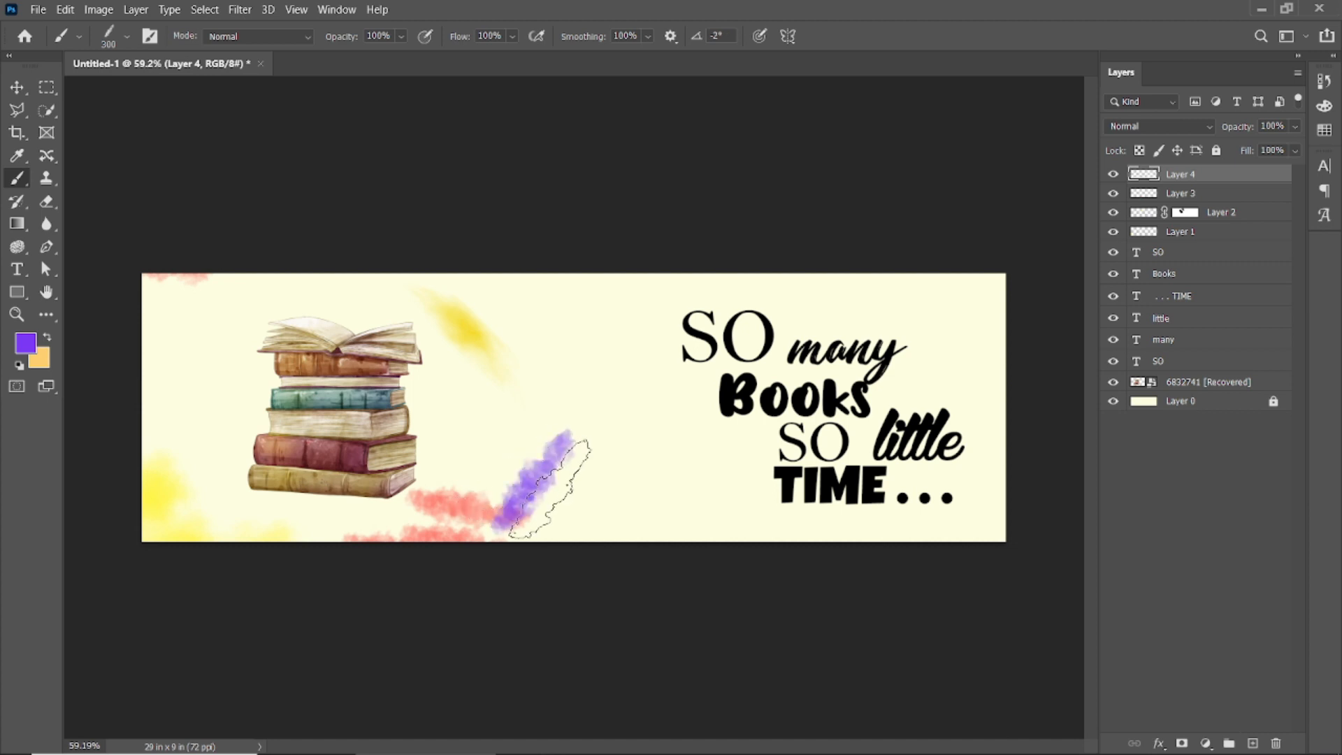
{"action": "key", "text": "ctrl+z"}
Set the foreground colour to blue 3e39ff
{"action": "left_click", "coordinate": [26, 343]}
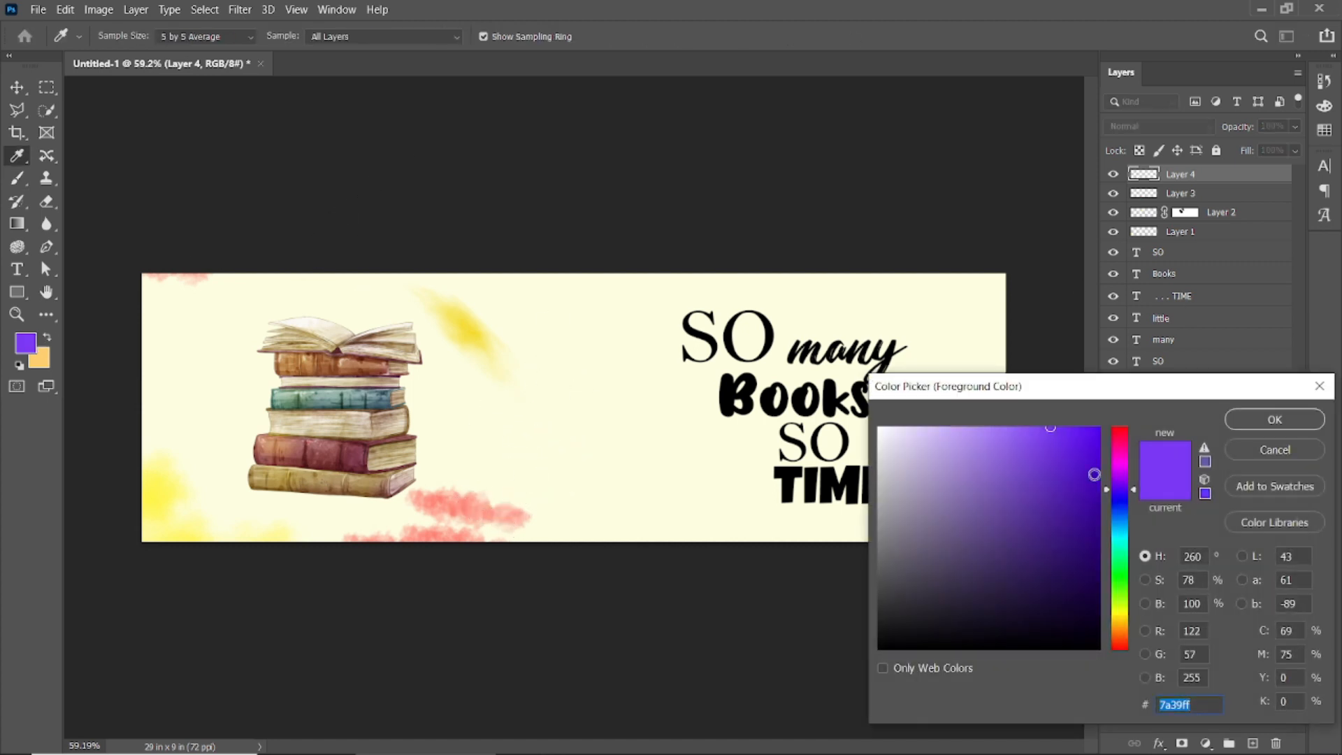
{"action": "left_click_drag", "start_coordinate": [1108, 489], "coordinate": [1119, 504]}
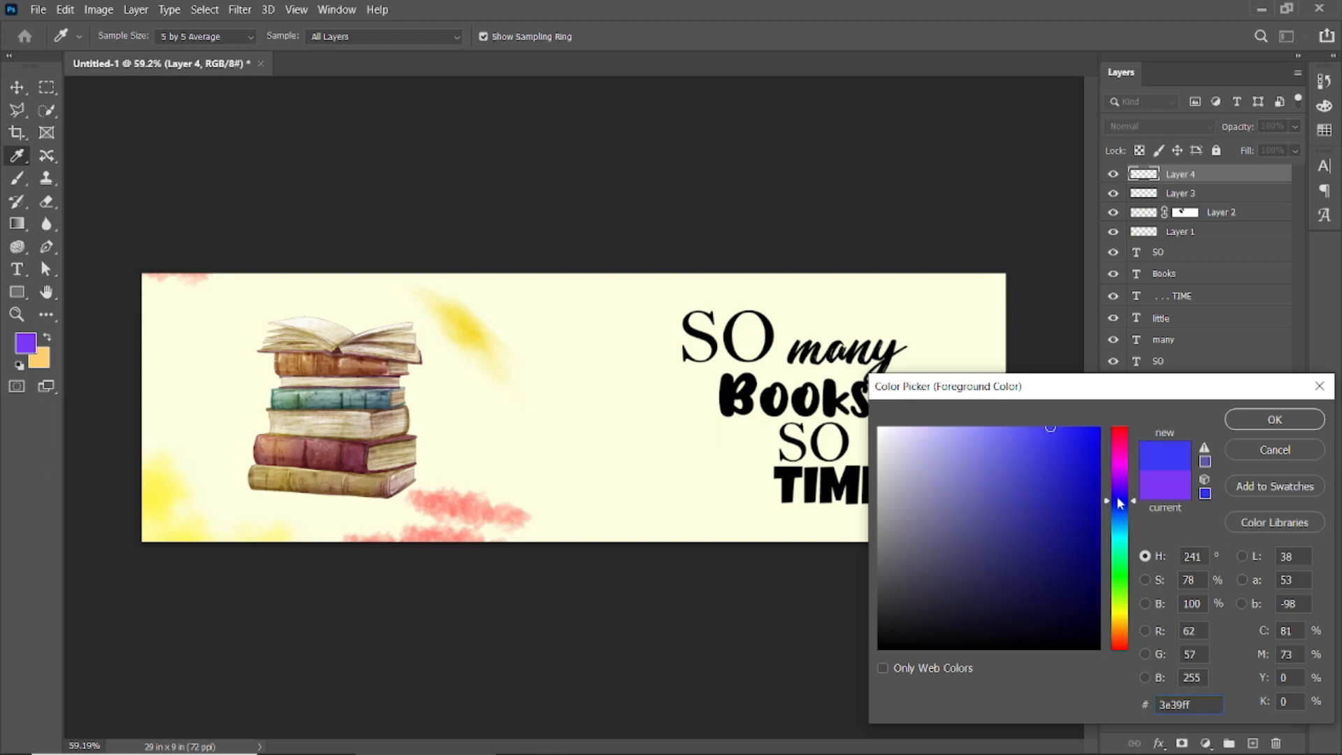
{"action": "key", "text": "Return"}
Reduce the smoke brush to 150 px, try a slanted blue stroke above the red strokes' end, and undo it
{"action": "key", "text": "bracketleft"}
{"action": "key", "text": "bracketleft"}
{"action": "key", "text": "bracketleft"}
{"action": "key", "text": "bracketleft"}
{"action": "mouse_move", "coordinate": [552, 459]}
{"action": "left_mouse_down"}
{"action": "mouse_move", "coordinate": [571, 483]}
{"action": "mouse_move", "coordinate": [556, 472]}
{"action": "mouse_move", "coordinate": [538, 498]}
{"action": "left_mouse_up"}
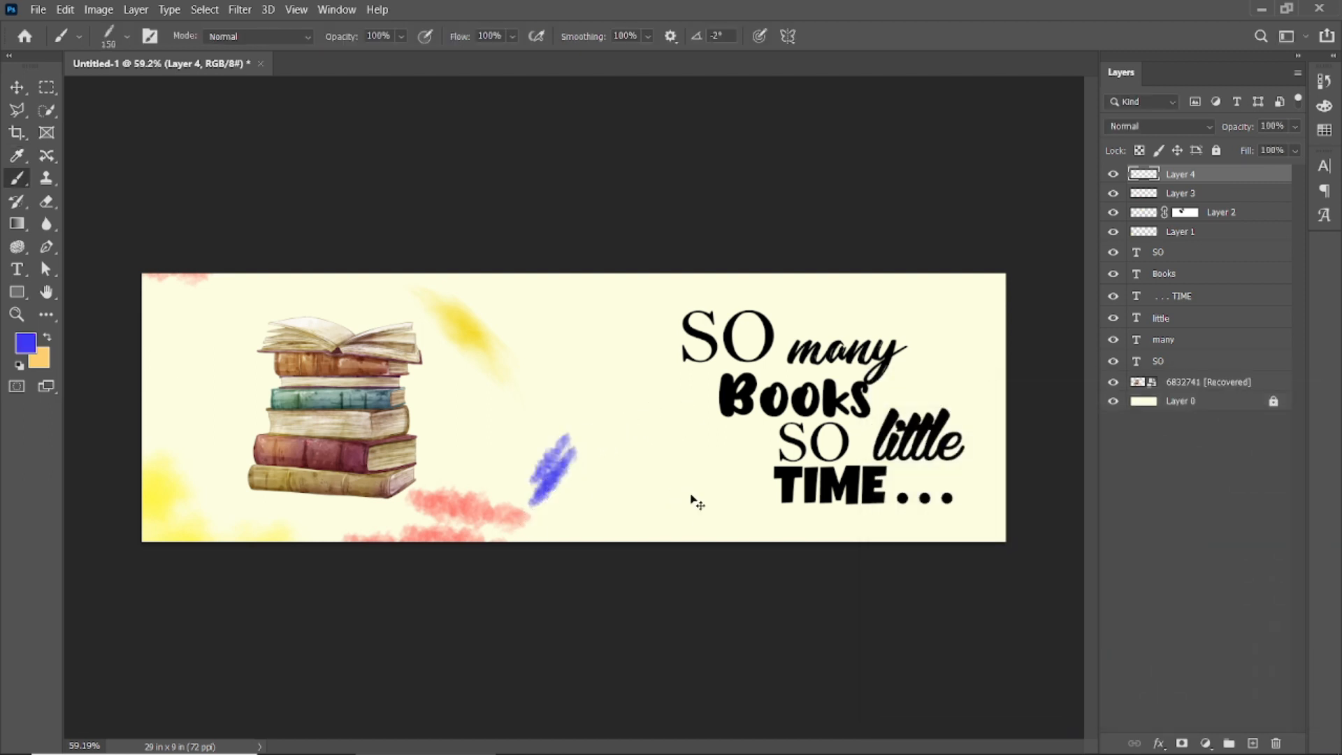
{"action": "key", "text": "ctrl+z"}
Choose the round, cloudy 3000 px brush from Free Fog Photoshop Brushes 3 and reduce it to 149 px
{"action": "left_click", "coordinate": [127, 36]}
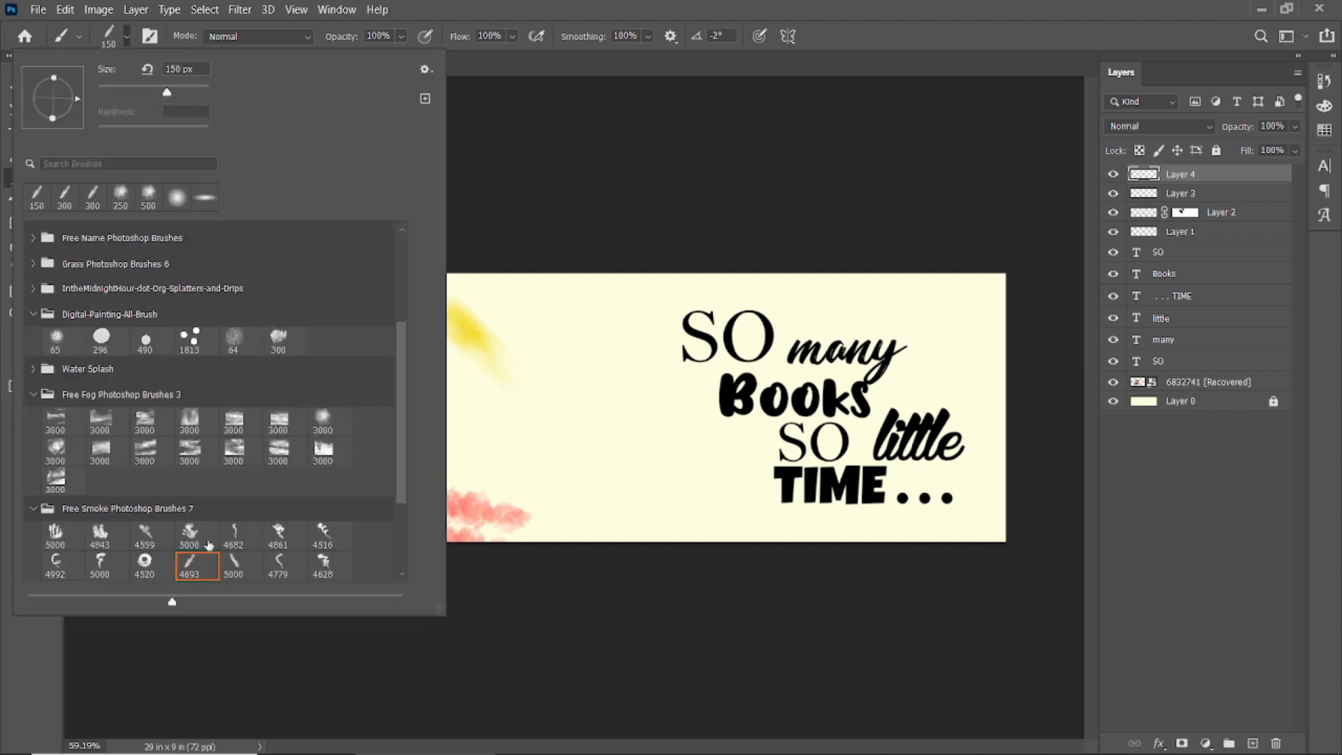
{"action": "scroll", "coordinate": [209, 545], "scroll_direction": "down", "scroll_amount": 3}
{"action": "scroll", "coordinate": [401, 467], "scroll_direction": "down", "scroll_amount": 2}
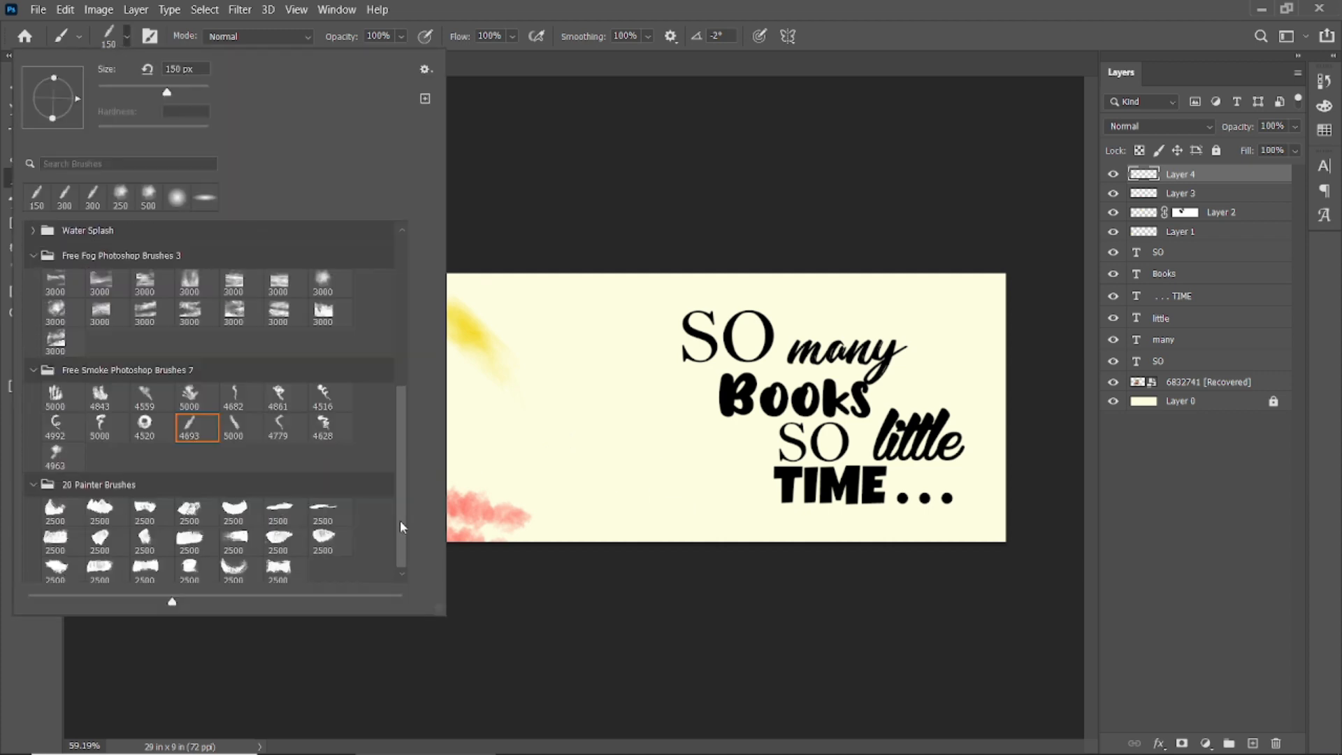
{"action": "scroll", "coordinate": [278, 421], "scroll_direction": "up", "scroll_amount": 2}
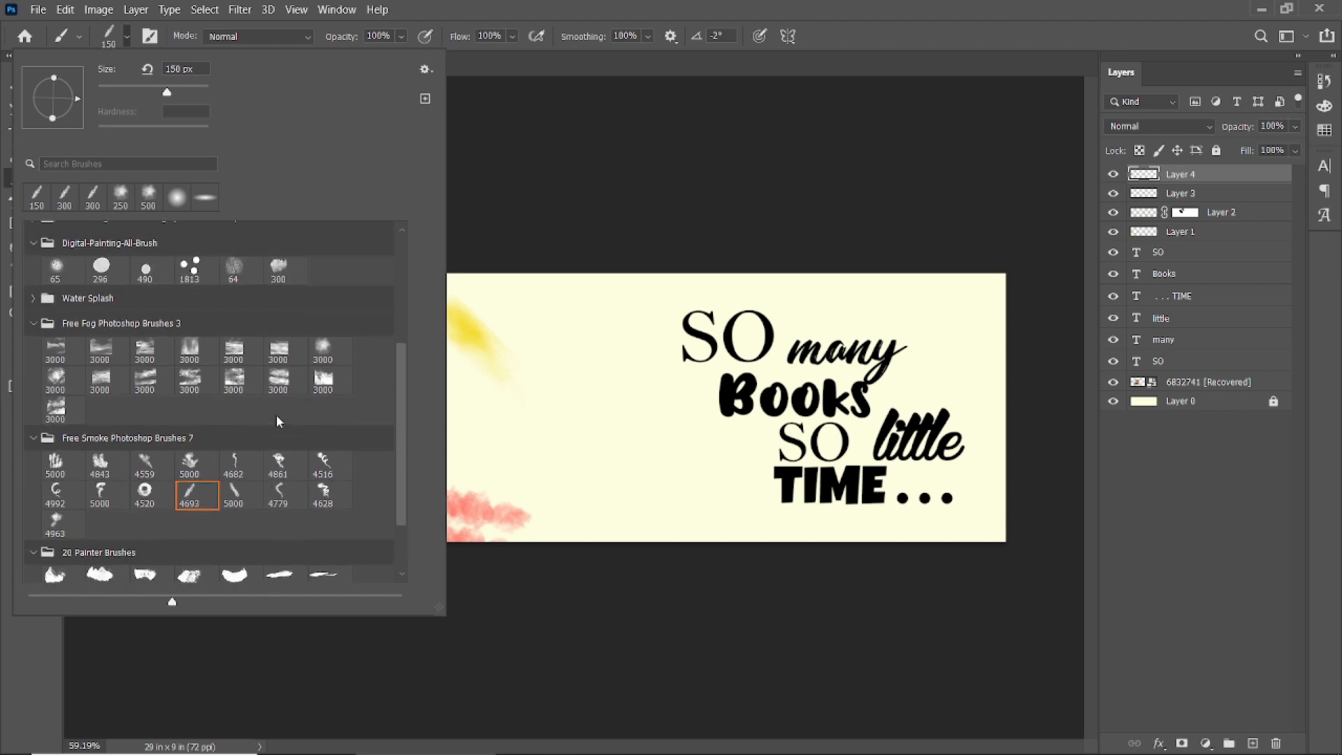
{"action": "scroll", "coordinate": [279, 421], "scroll_direction": "up", "scroll_amount": 3}
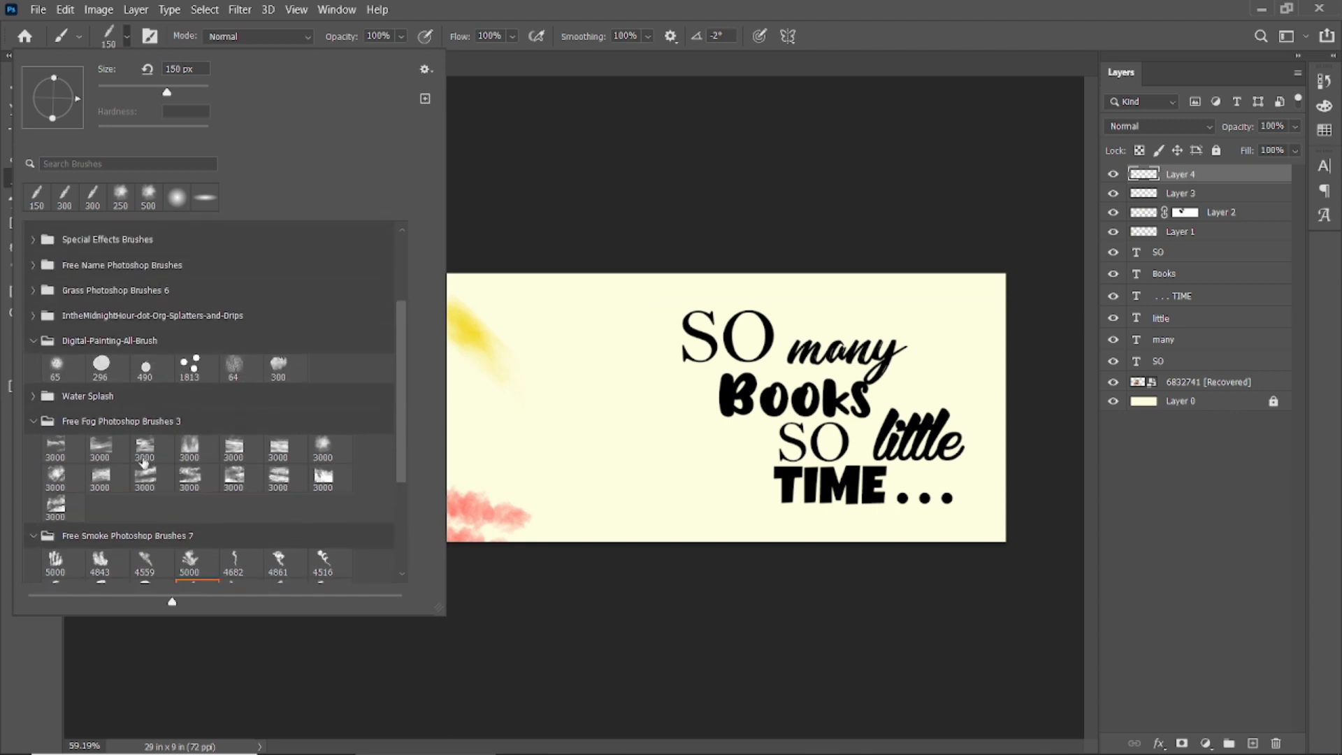
{"action": "left_click", "coordinate": [54, 477]}
{"action": "left_click_drag", "start_coordinate": [203, 93], "coordinate": [167, 92]}
{"action": "left_click", "coordinate": [676, 30]}
Try two stacked blue fog dabs at the end of the red strokes and undo both
{"action": "left_click", "coordinate": [518, 470]}
{"action": "left_click", "coordinate": [515, 519]}
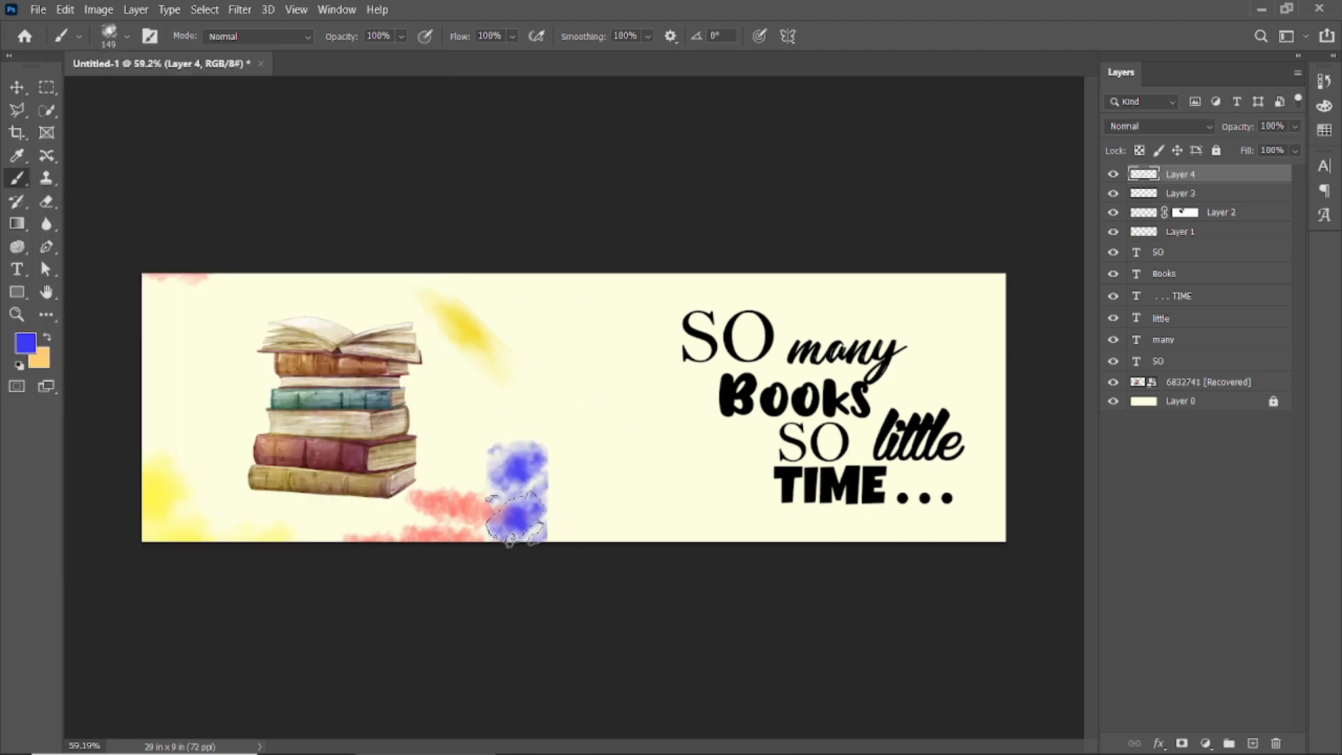
{"action": "key", "text": "ctrl+z"}
{"action": "key", "text": "ctrl+z"}
Reduce the fog brush to 100 px, paint three blue dabs beside the lower book stack, and set their layer to 68% opacity
{"action": "key", "text": "bracketleft"}
{"action": "key", "text": "bracketleft"}
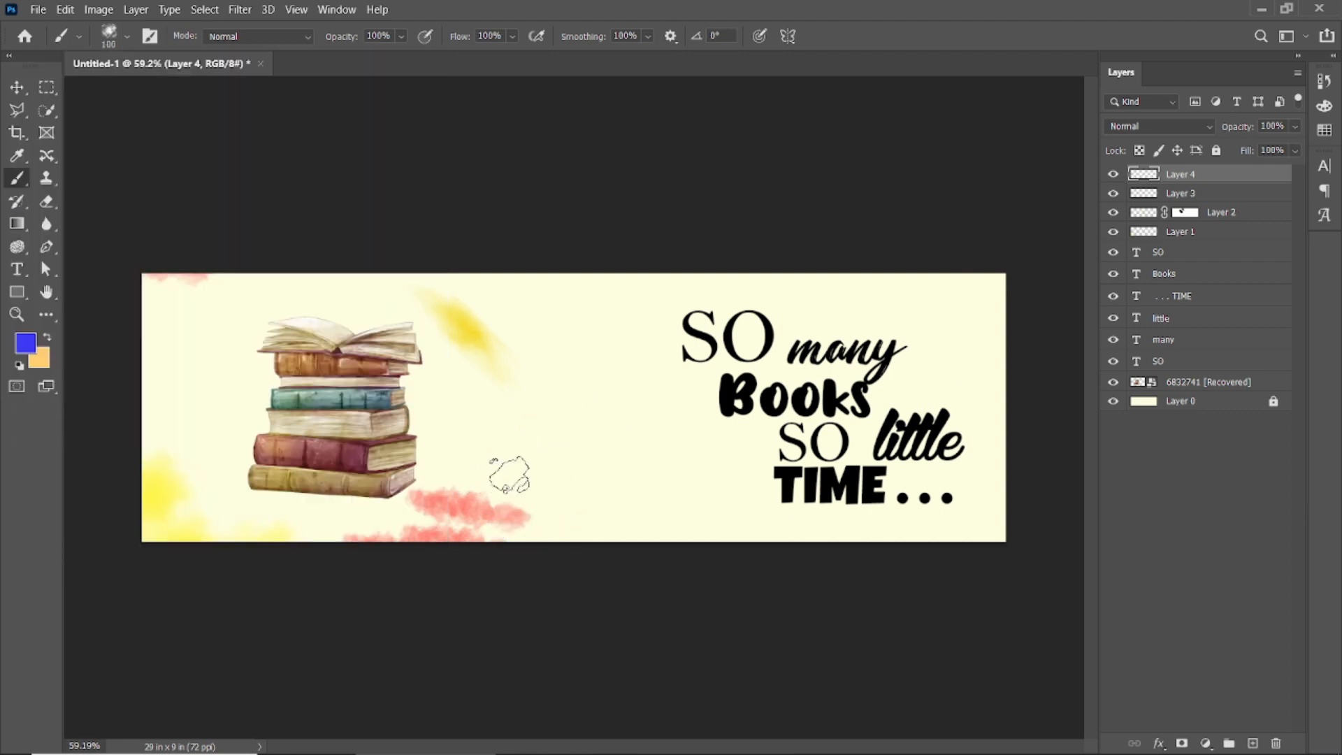
{"action": "left_click", "coordinate": [421, 458]}
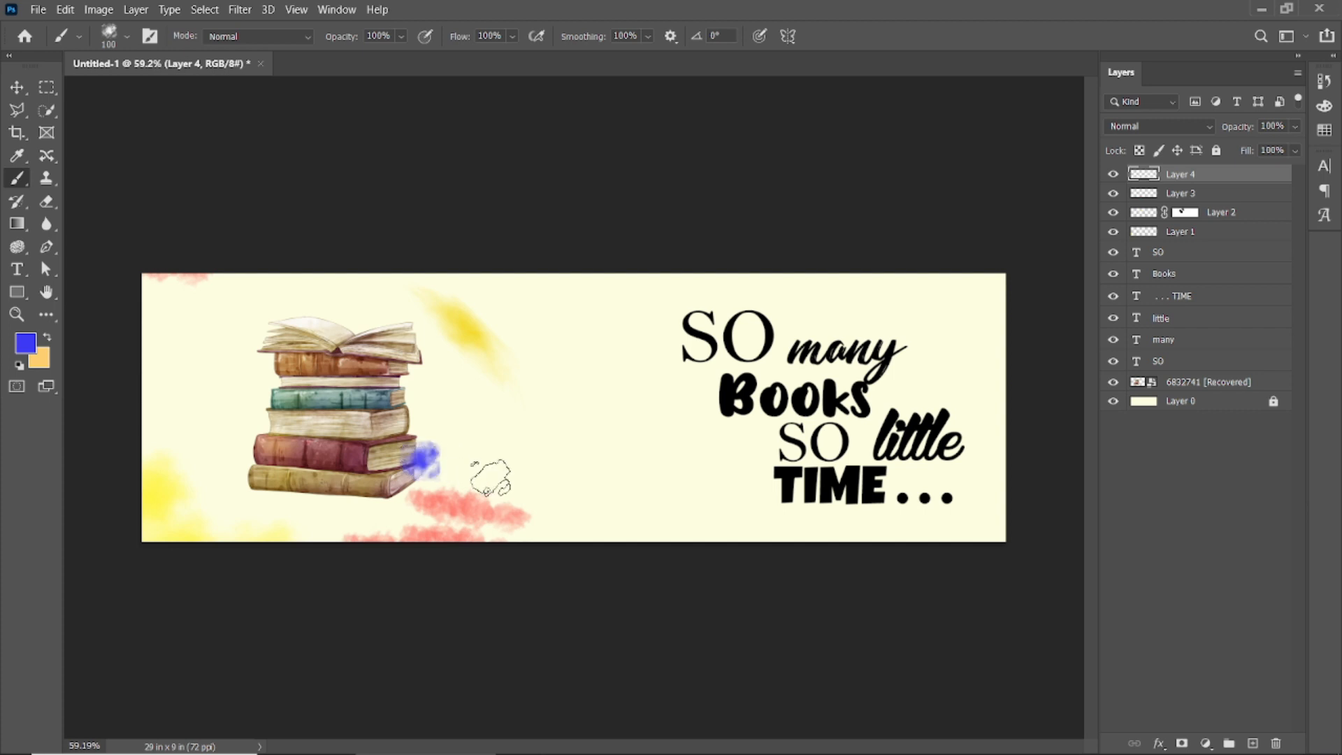
{"action": "left_click", "coordinate": [512, 477]}
{"action": "left_click", "coordinate": [533, 438]}
{"action": "left_click_drag", "start_coordinate": [1245, 130], "coordinate": [1217, 141]}
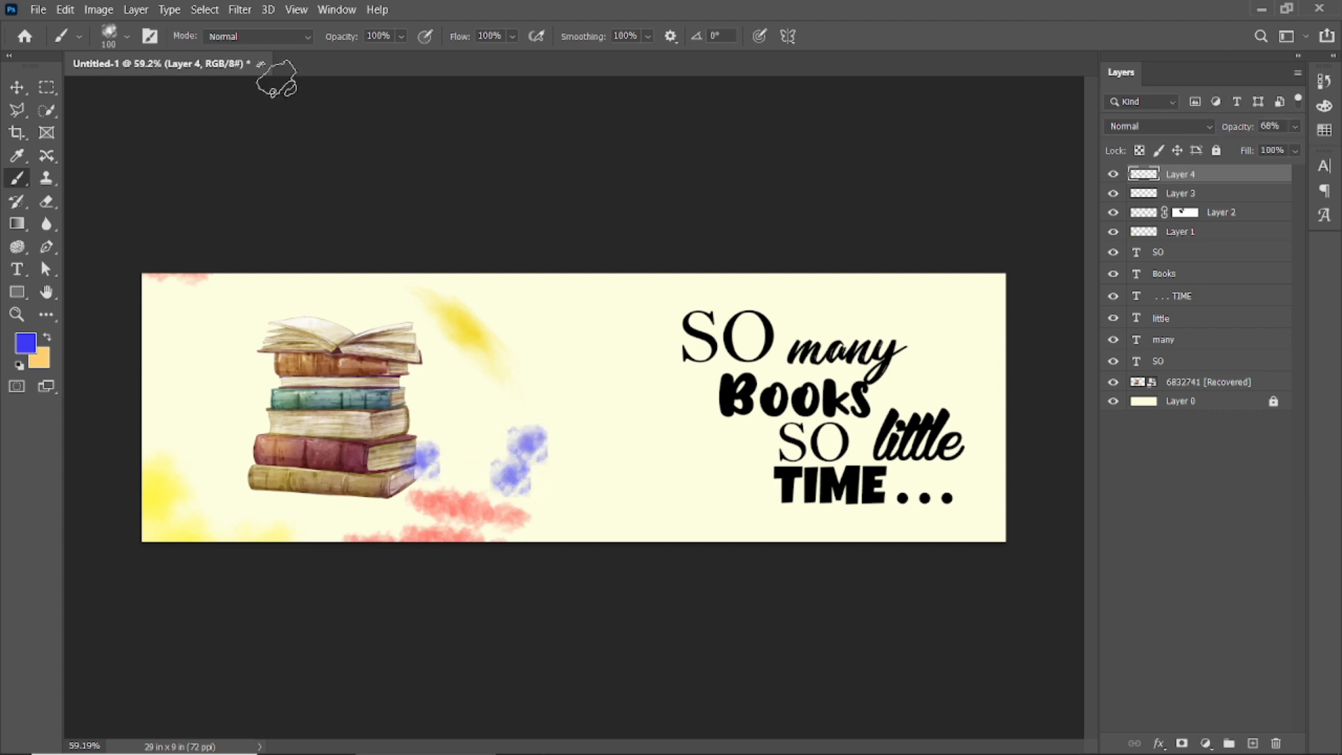
Add a mask to the blue dabs' layer and fade the lower dab with the fog brush in black
{"action": "left_click", "coordinate": [1182, 743]}
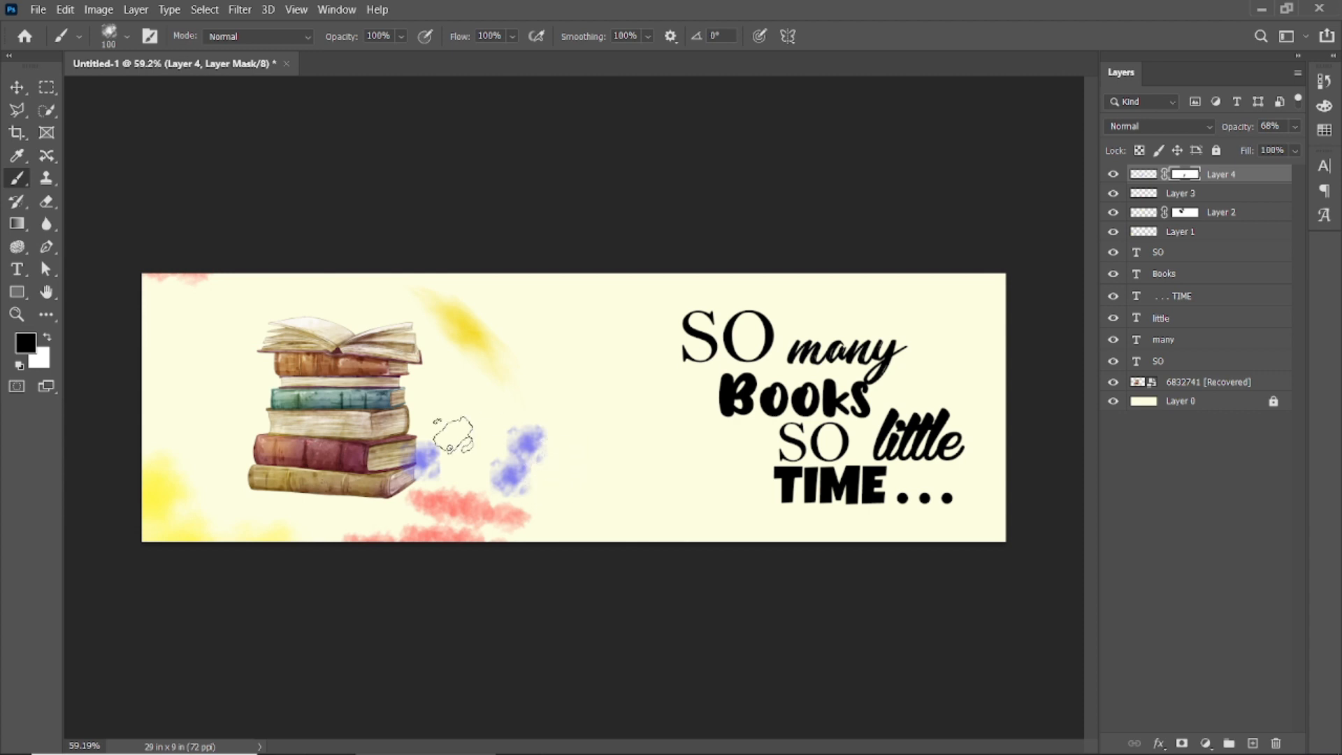
{"action": "left_click", "coordinate": [510, 476]}
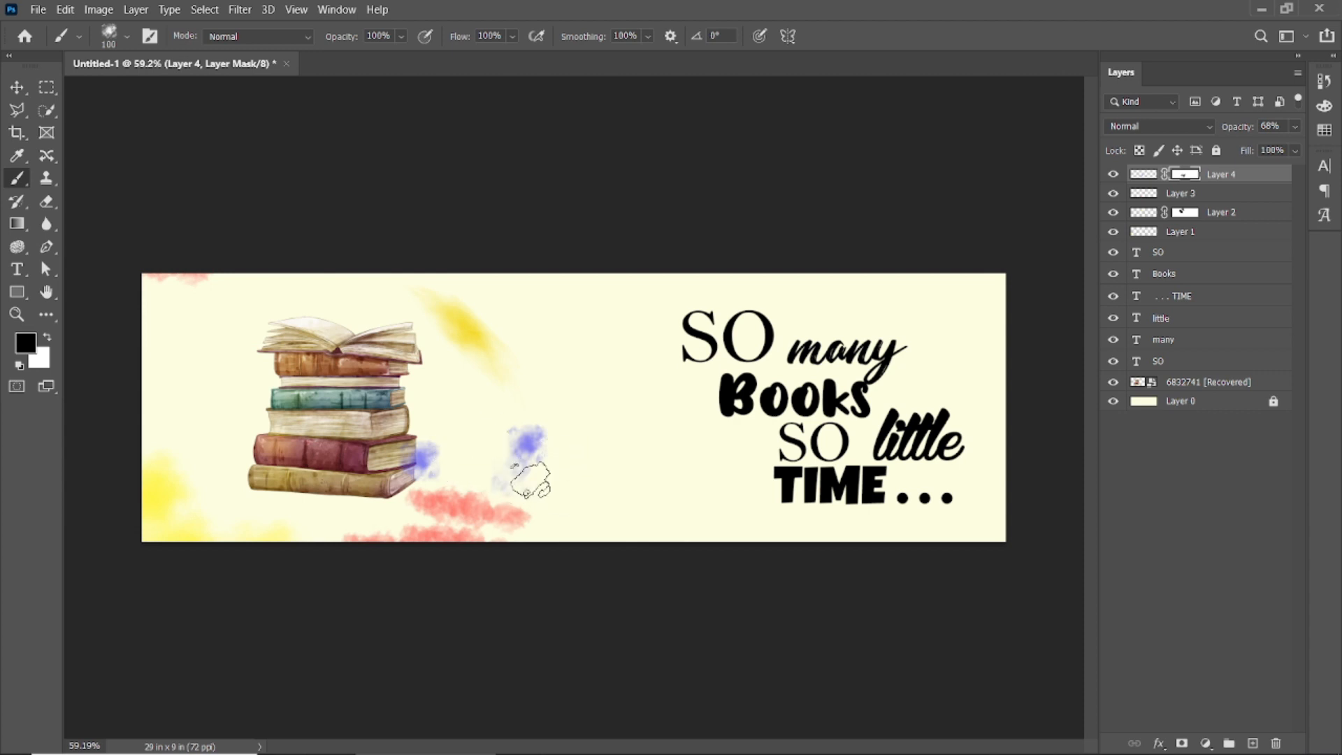
{"action": "left_click", "coordinate": [14, 88]}
{"action": "left_click", "coordinate": [948, 148]}
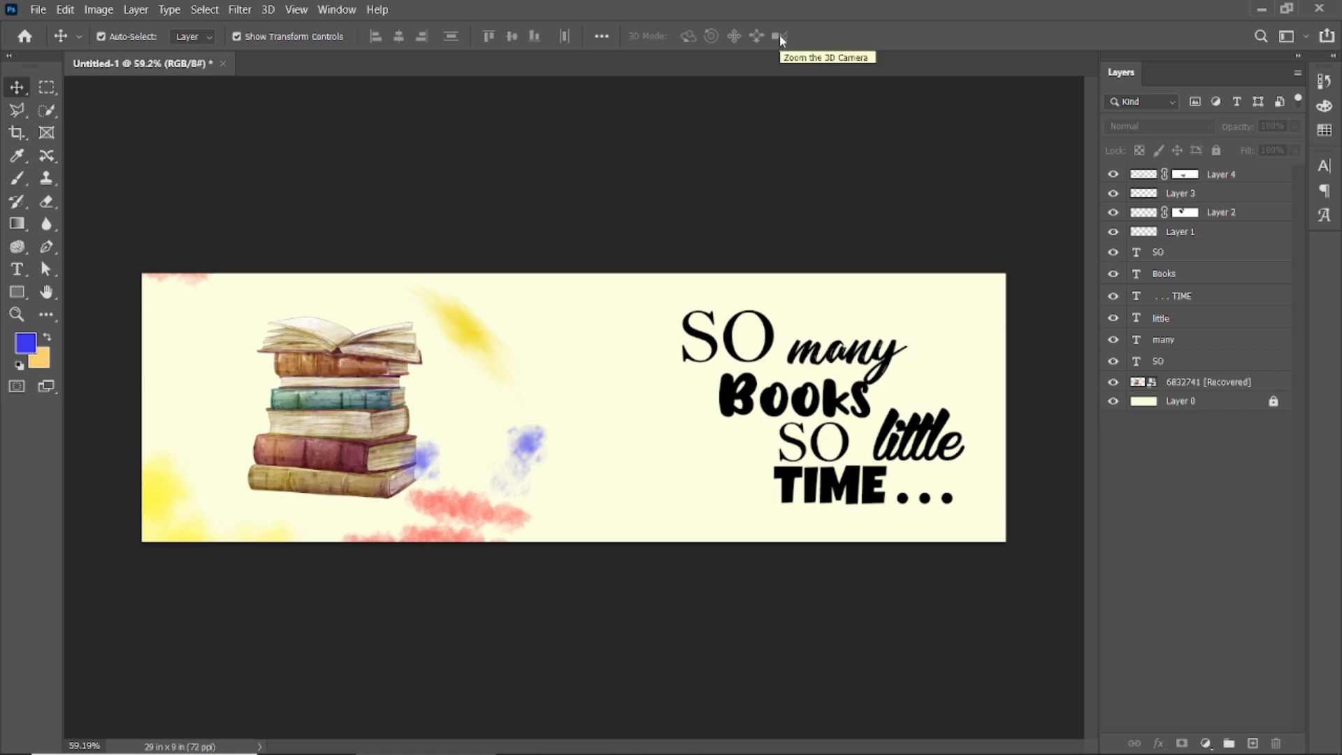
Add a new layer above the yellow corner's layer and choose the 300 px brush from Digital-Painting-All-Brush, resized to 200 px
{"action": "scroll", "coordinate": [307, 548], "scroll_direction": "down", "scroll_amount": 2}
{"action": "scroll", "coordinate": [259, 504], "scroll_direction": "up", "scroll_amount": 2}
{"action": "scroll", "coordinate": [314, 404], "scroll_direction": "down", "scroll_amount": 1}
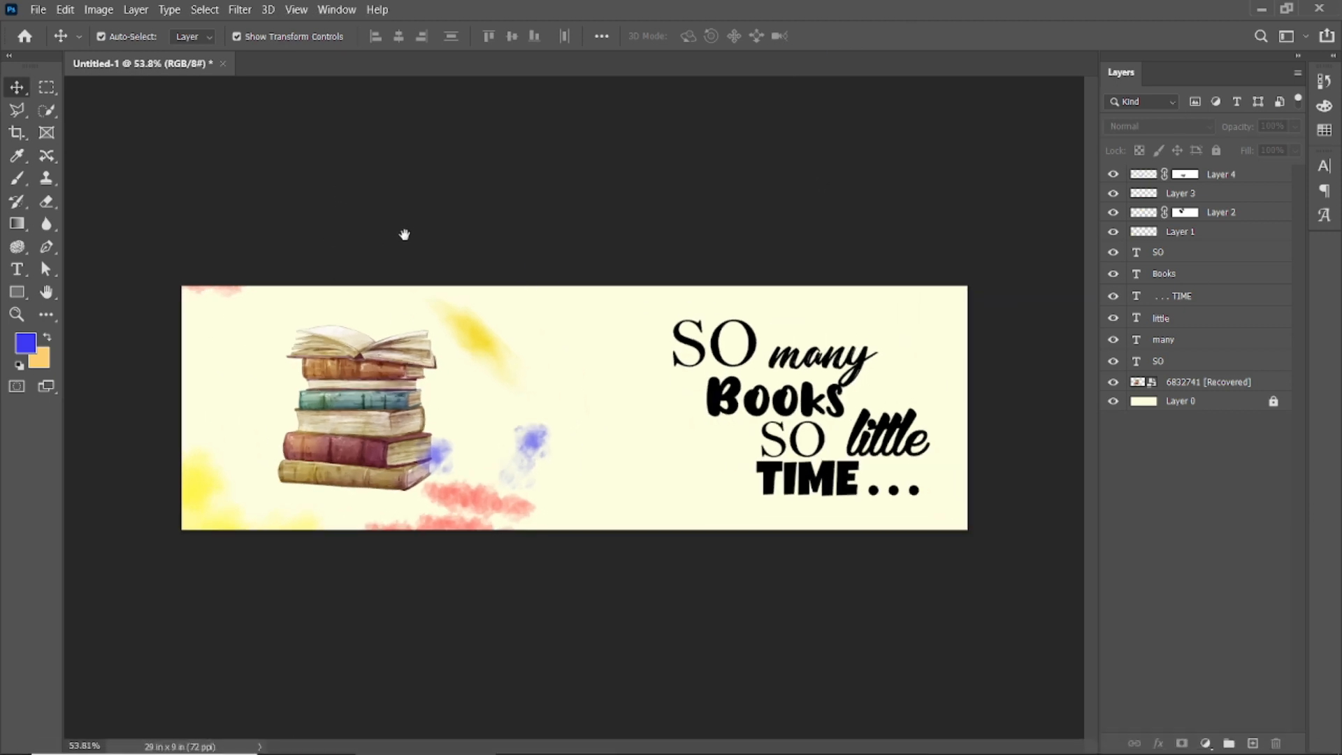
{"action": "left_click", "coordinate": [204, 493]}
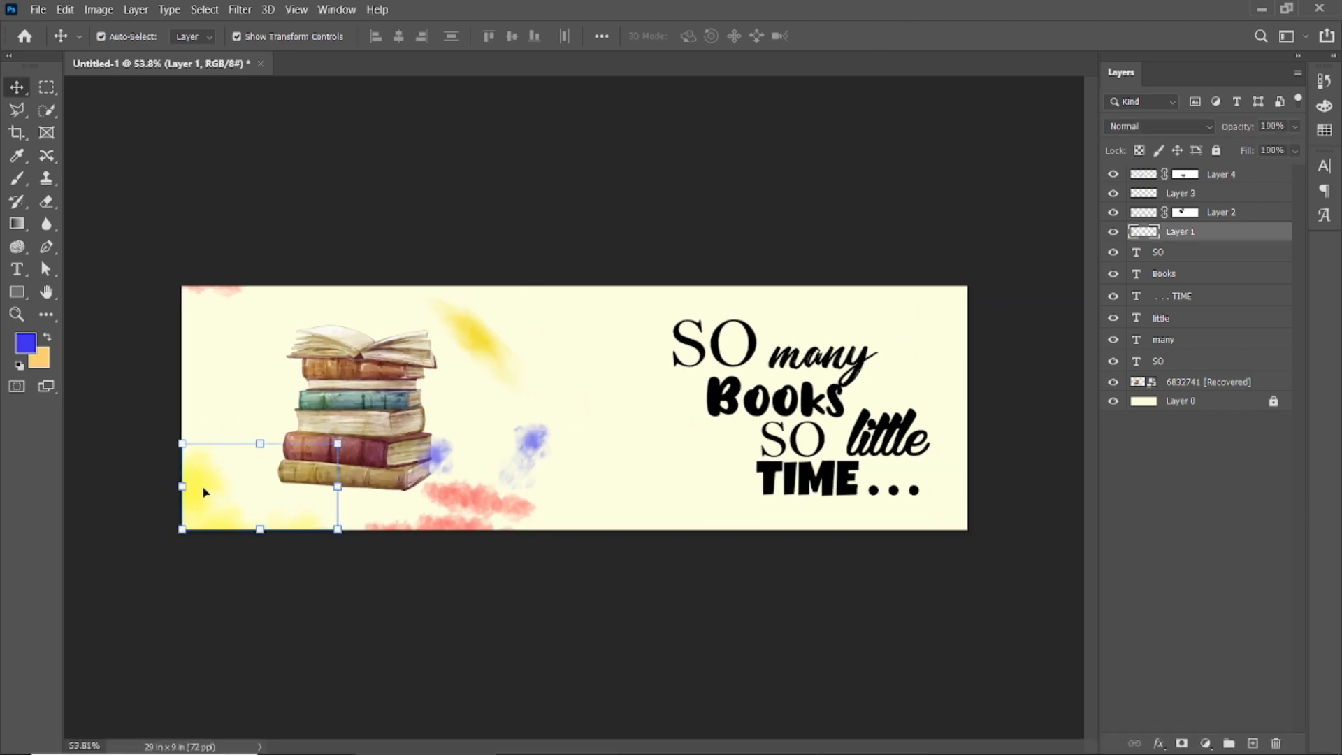
{"action": "left_click", "coordinate": [20, 177]}
{"action": "left_click", "coordinate": [111, 35]}
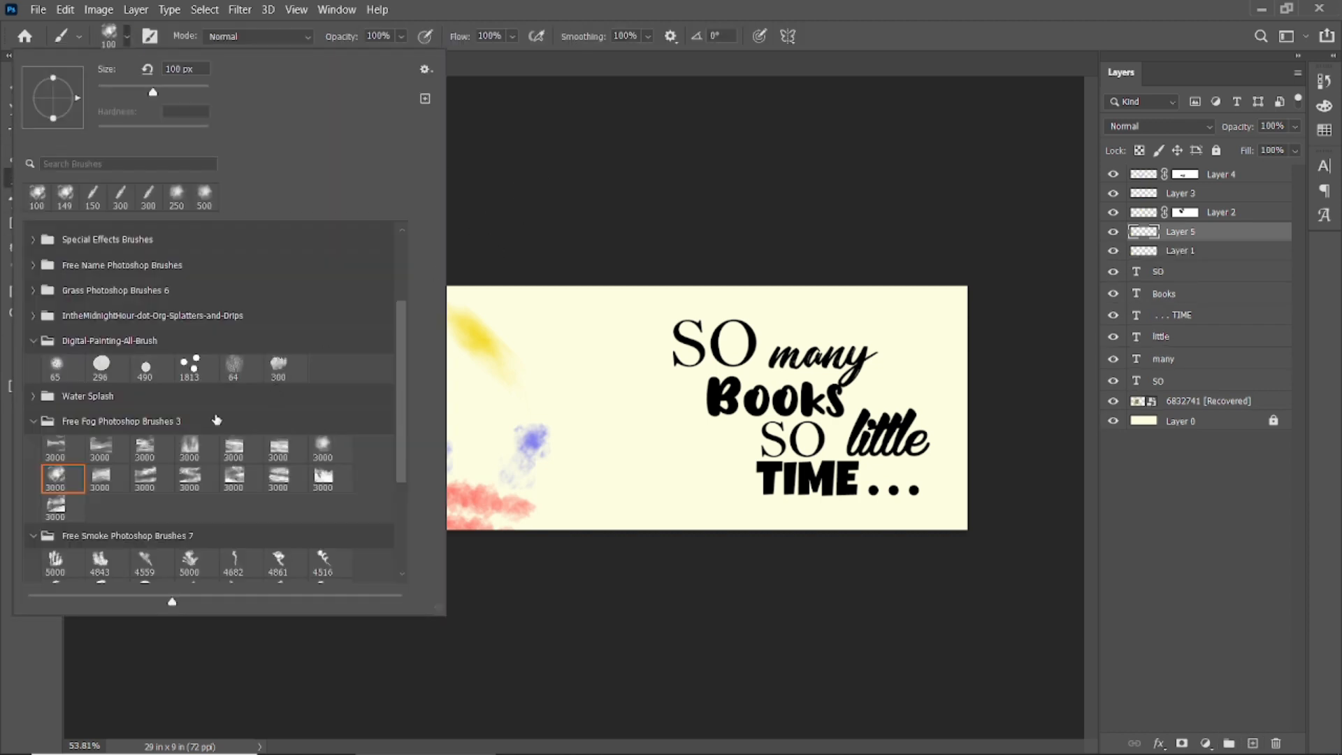
{"action": "scroll", "coordinate": [211, 420], "scroll_direction": "up", "scroll_amount": 2}
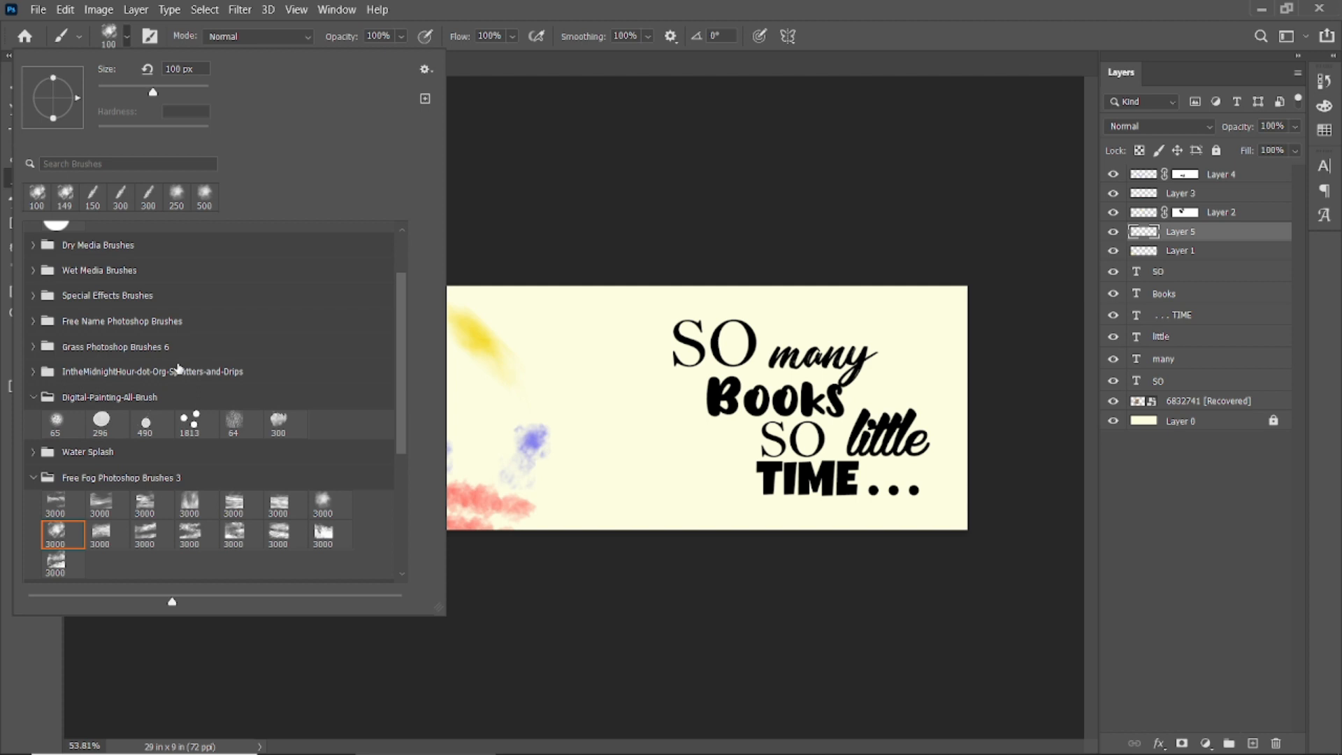
{"action": "scroll", "coordinate": [171, 442], "scroll_direction": "down", "scroll_amount": 3}
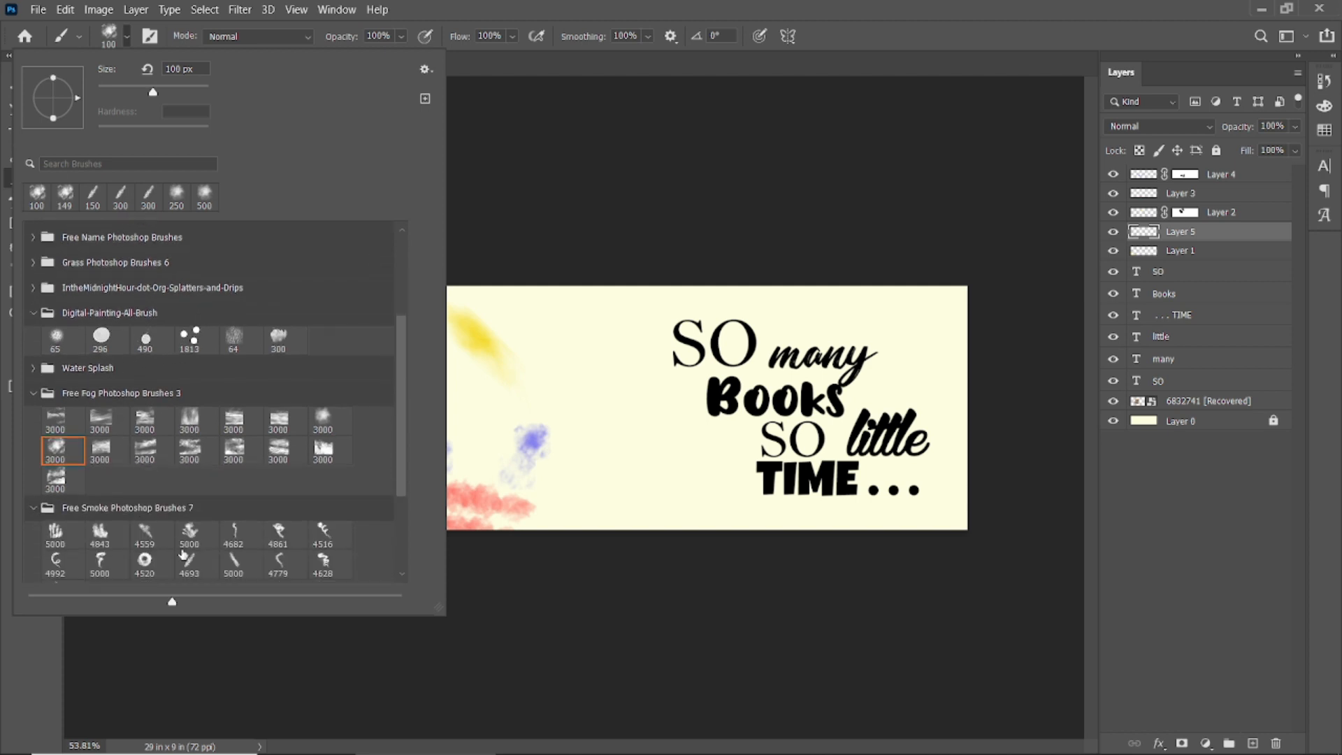
{"action": "scroll", "coordinate": [217, 534], "scroll_direction": "down", "scroll_amount": 4}
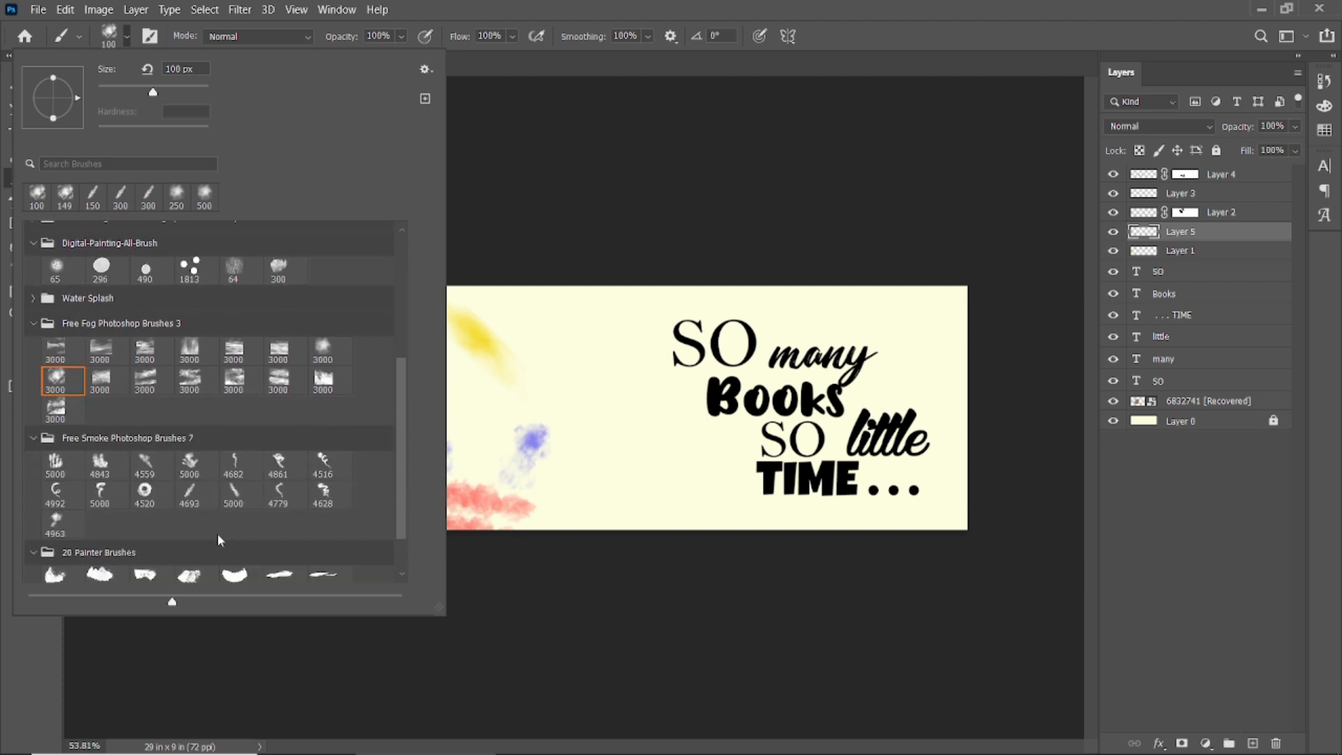
{"action": "scroll", "coordinate": [218, 539], "scroll_direction": "down", "scroll_amount": 1}
{"action": "scroll", "coordinate": [256, 476], "scroll_direction": "down", "scroll_amount": 1}
{"action": "left_click_drag", "start_coordinate": [402, 425], "coordinate": [401, 262]}
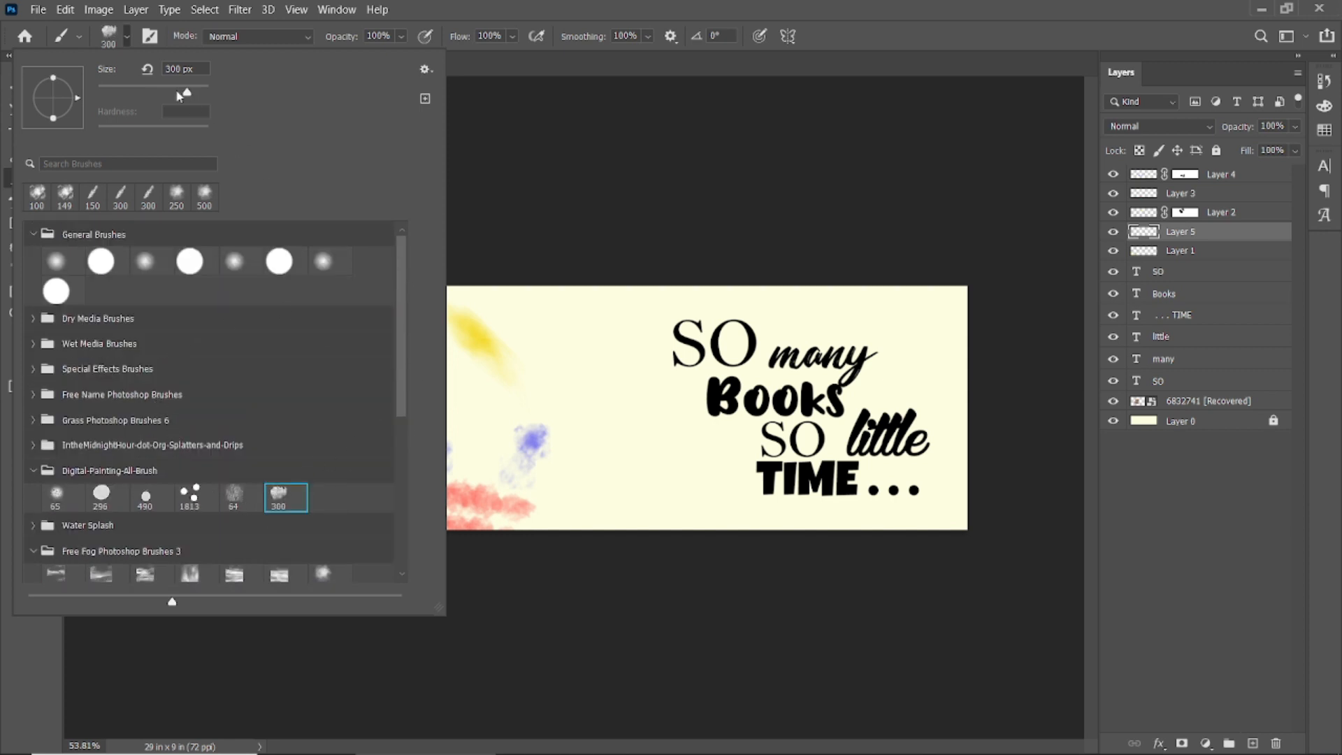
{"action": "left_click", "coordinate": [542, 357]}
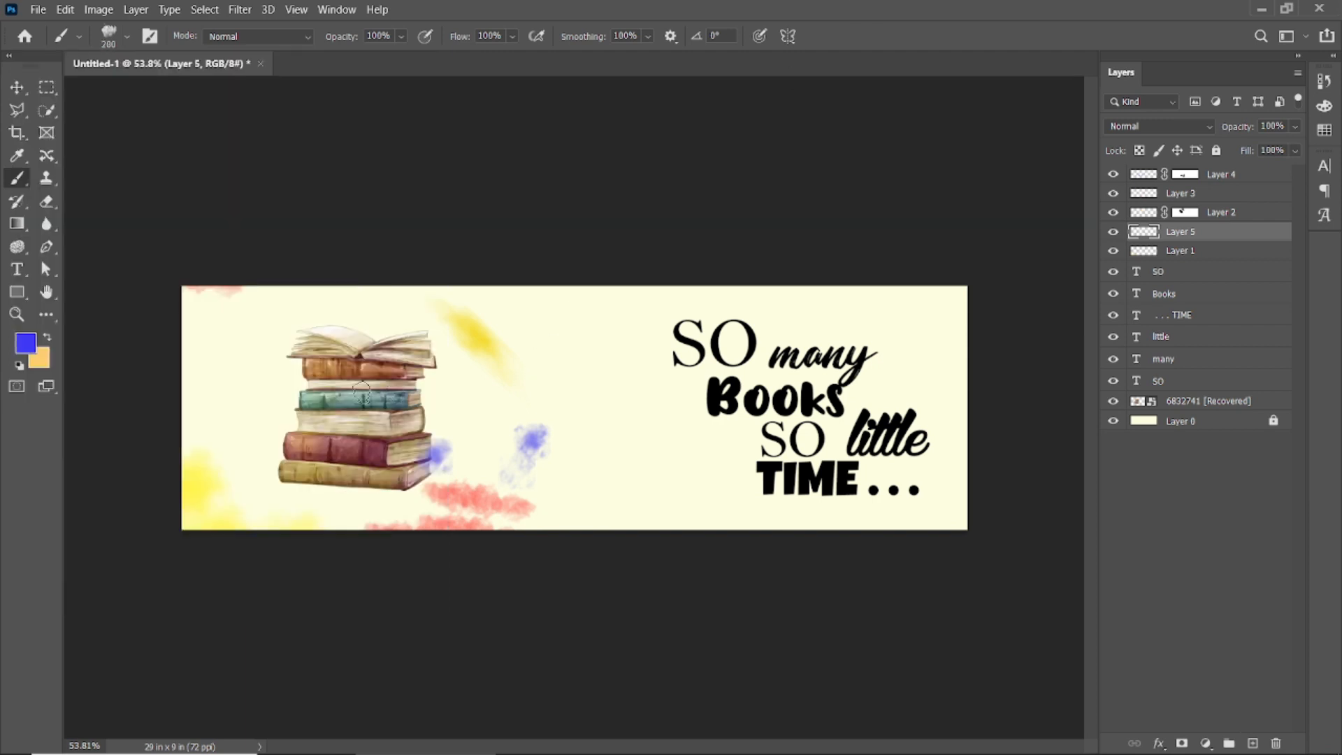
Swap the foreground to light orange and paint the banner's upper-left corner with the brush at 500 px
{"action": "left_click", "coordinate": [47, 337]}
{"action": "left_click_drag", "start_coordinate": [277, 322], "coordinate": [274, 442]}
{"action": "key", "text": "ctrl+z"}
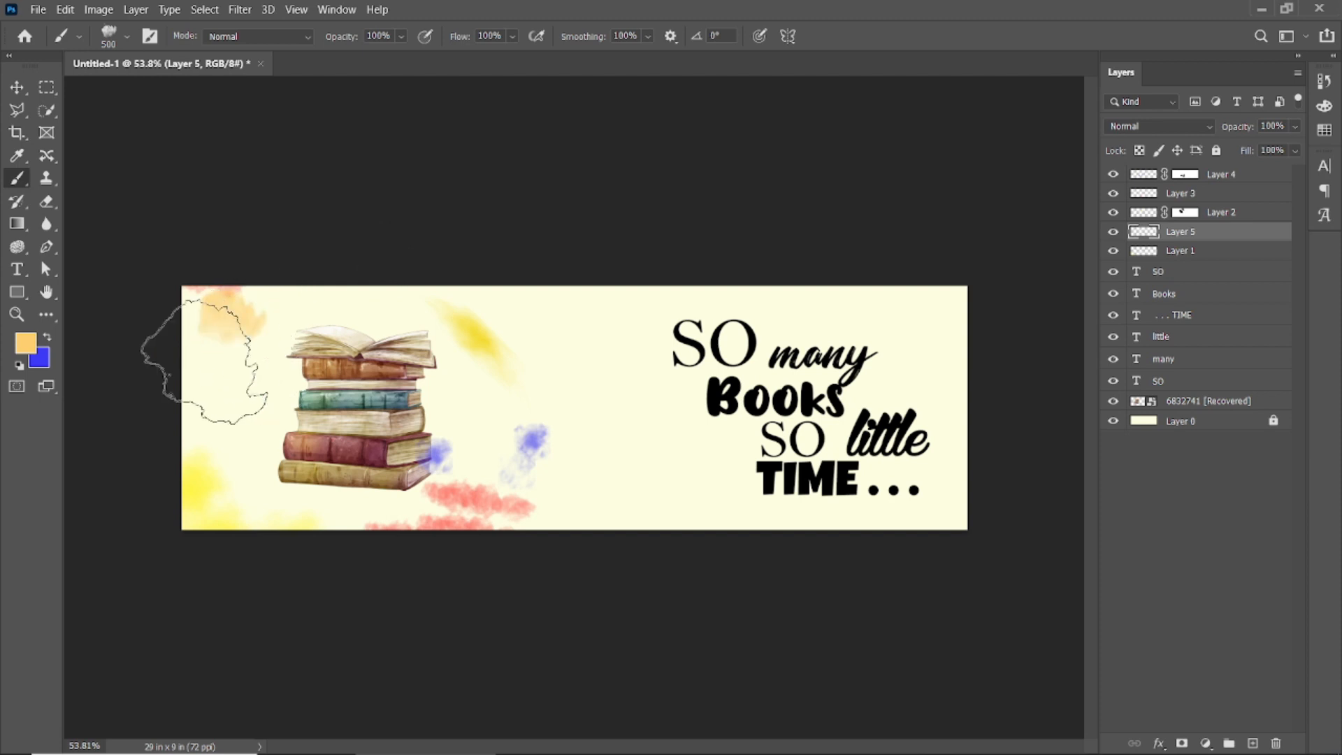
{"action": "left_click", "coordinate": [249, 283]}
Swap back to blue, add a new layer, and paint a large blue cloud down the banner's left side beside the books
{"action": "key", "text": "x"}
{"action": "left_click", "coordinate": [1252, 743]}
{"action": "left_click_drag", "start_coordinate": [216, 381], "coordinate": [230, 461]}
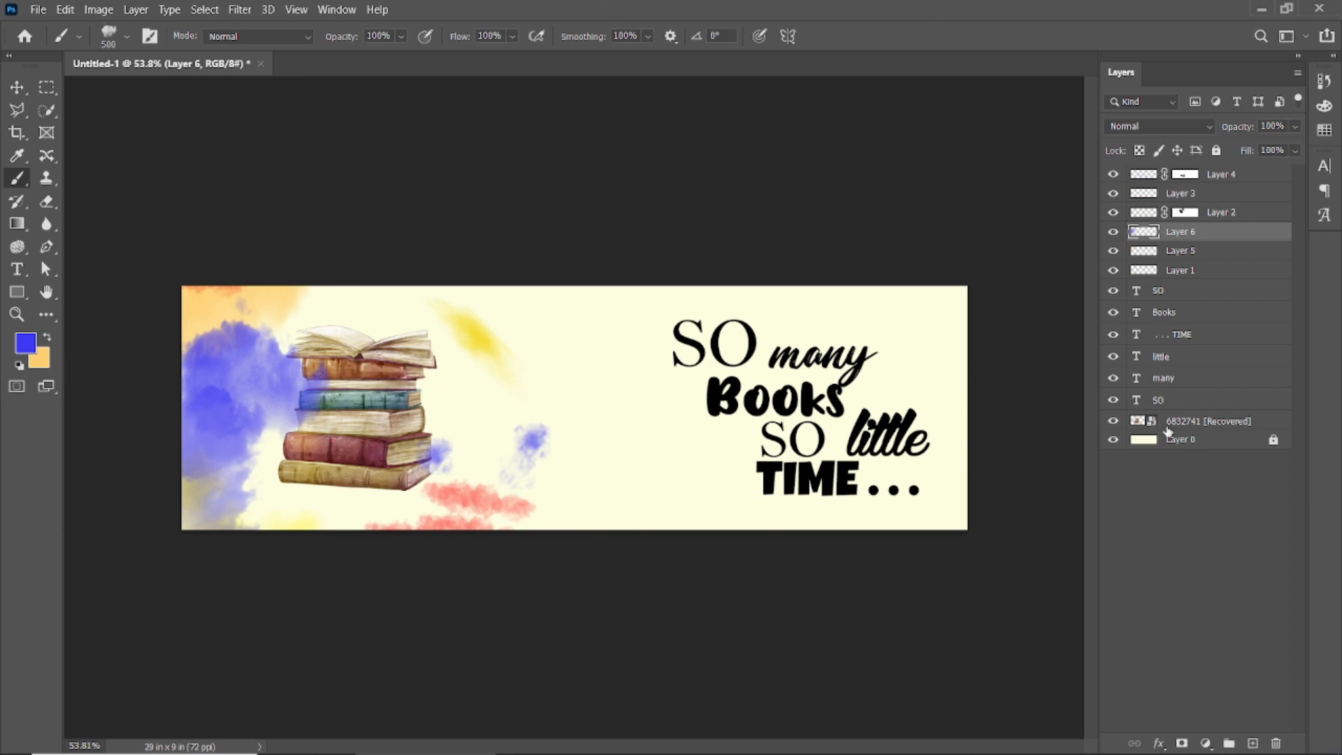
Add a new layer and move it beneath the book stack image, just above the background layer
{"action": "left_click", "coordinate": [1186, 427]}
{"action": "left_click", "coordinate": [1252, 743]}
{"action": "key", "text": "ctrl+bracketleft"}
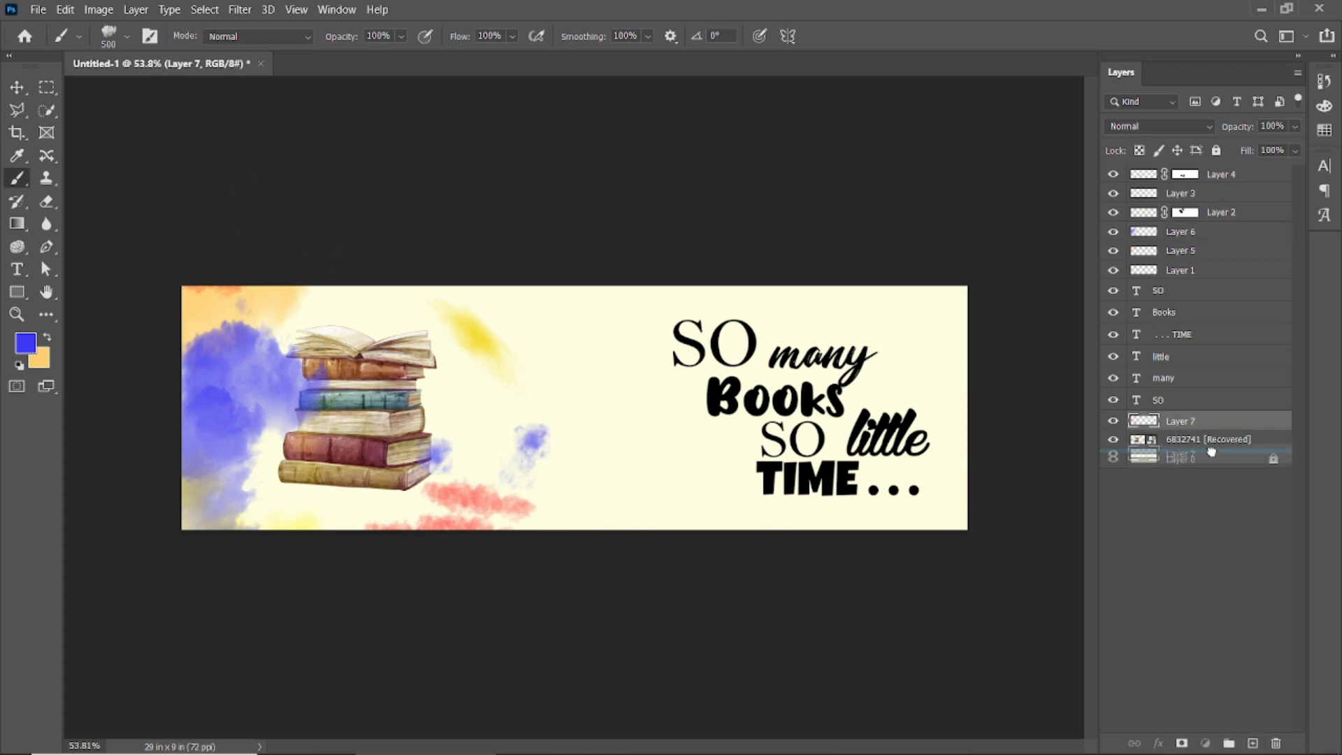
Set the foreground colour to red ff3939, paint red clouds behind the book stack's top and lower-left side, and deselect the layer
{"action": "left_click", "coordinate": [26, 343]}
{"action": "left_click", "coordinate": [1118, 430]}
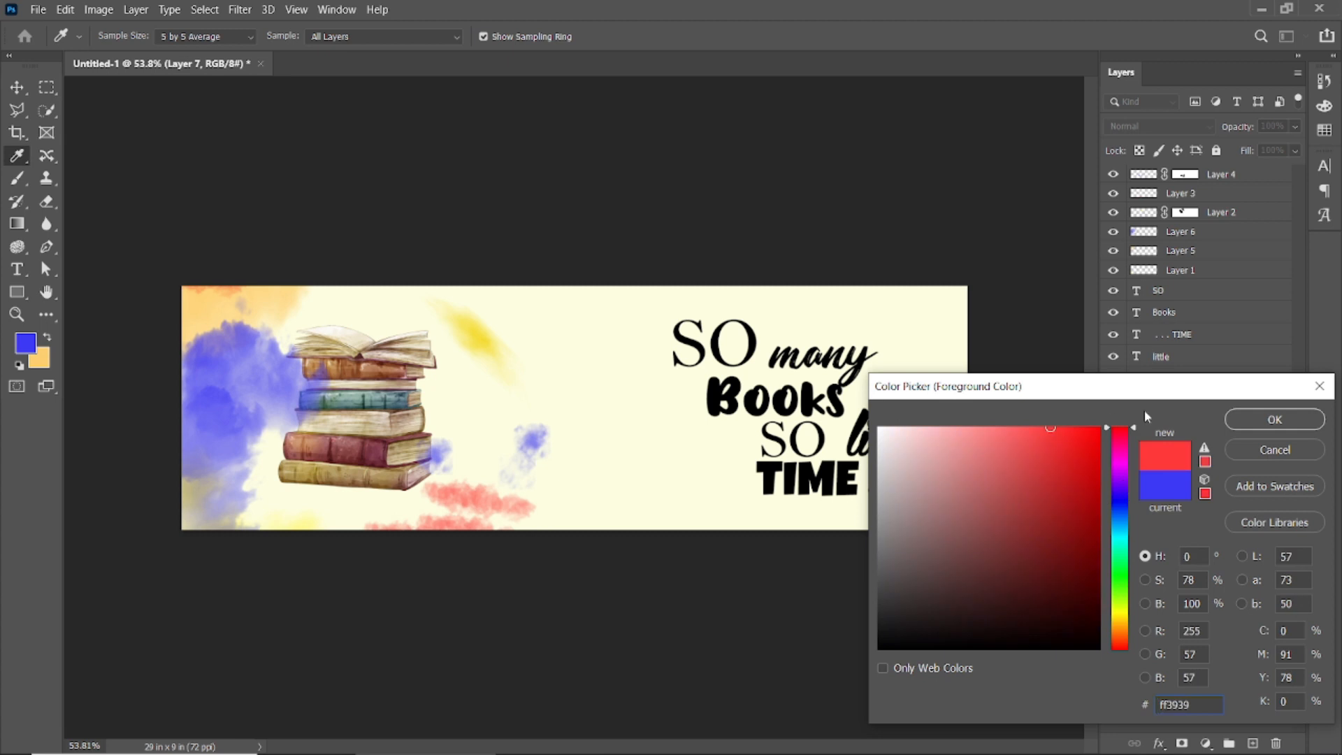
{"action": "left_click", "coordinate": [1270, 420]}
{"action": "mouse_move", "coordinate": [454, 364]}
{"action": "left_mouse_down"}
{"action": "mouse_move", "coordinate": [454, 531]}
{"action": "mouse_move", "coordinate": [342, 290]}
{"action": "mouse_move", "coordinate": [427, 313]}
{"action": "mouse_move", "coordinate": [360, 279]}
{"action": "mouse_move", "coordinate": [314, 465]}
{"action": "left_mouse_up"}
{"action": "key", "text": "ctrl+z"}
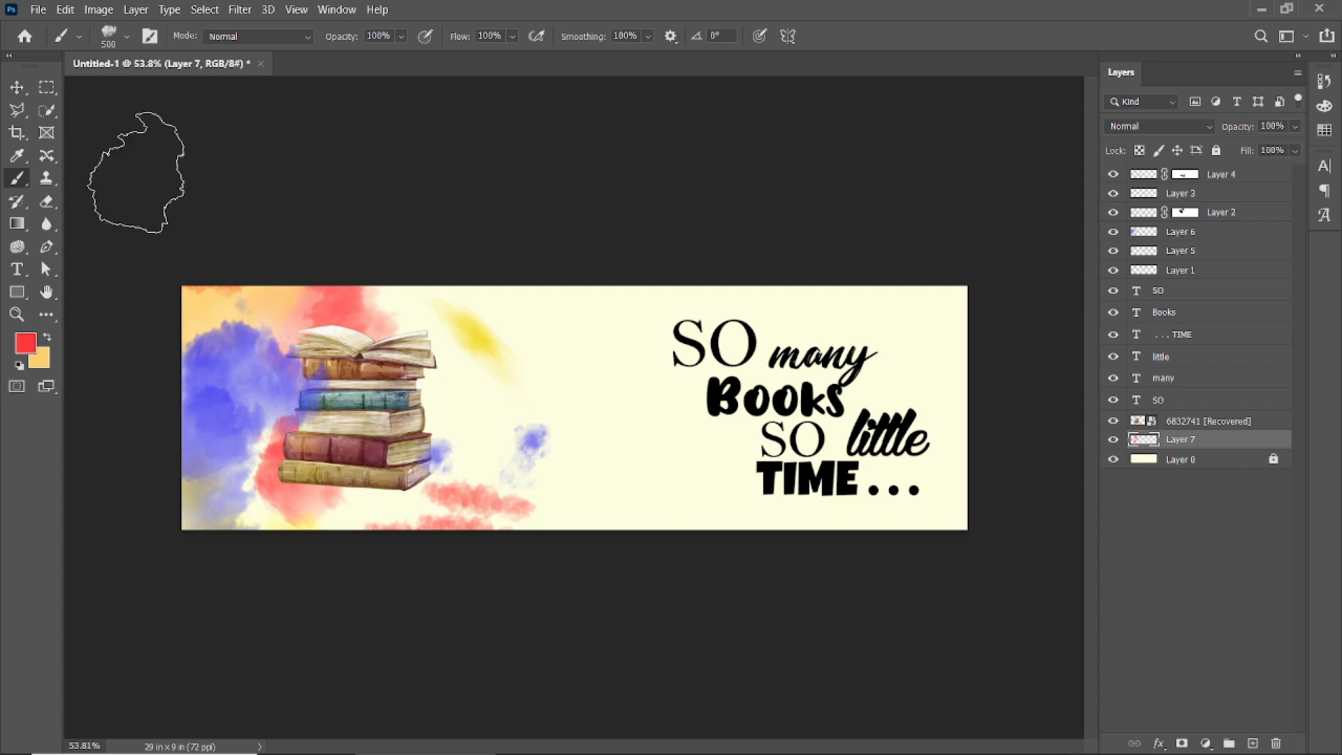
{"action": "left_click", "coordinate": [19, 89]}
{"action": "left_click", "coordinate": [569, 131]}
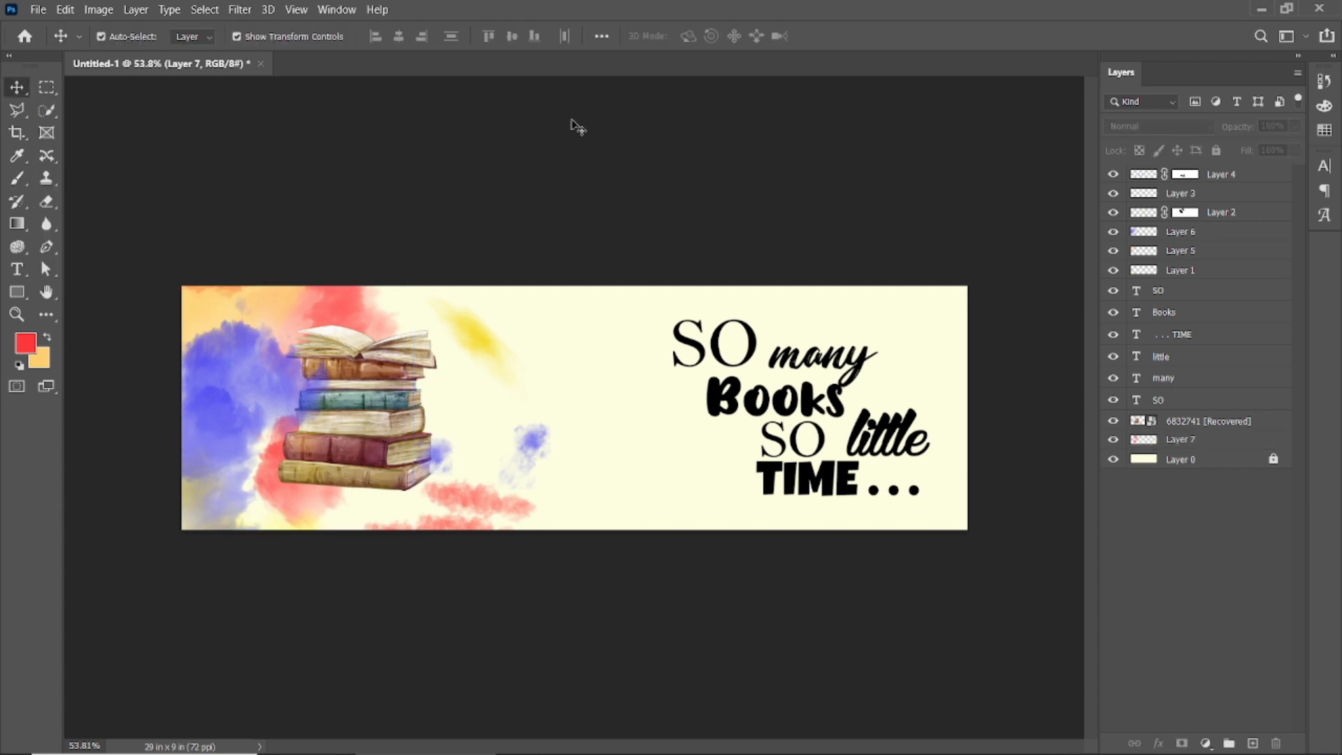
Add a new layer and place it directly beneath the book stack image
{"action": "scroll", "coordinate": [396, 177], "scroll_direction": "down", "scroll_amount": 1}
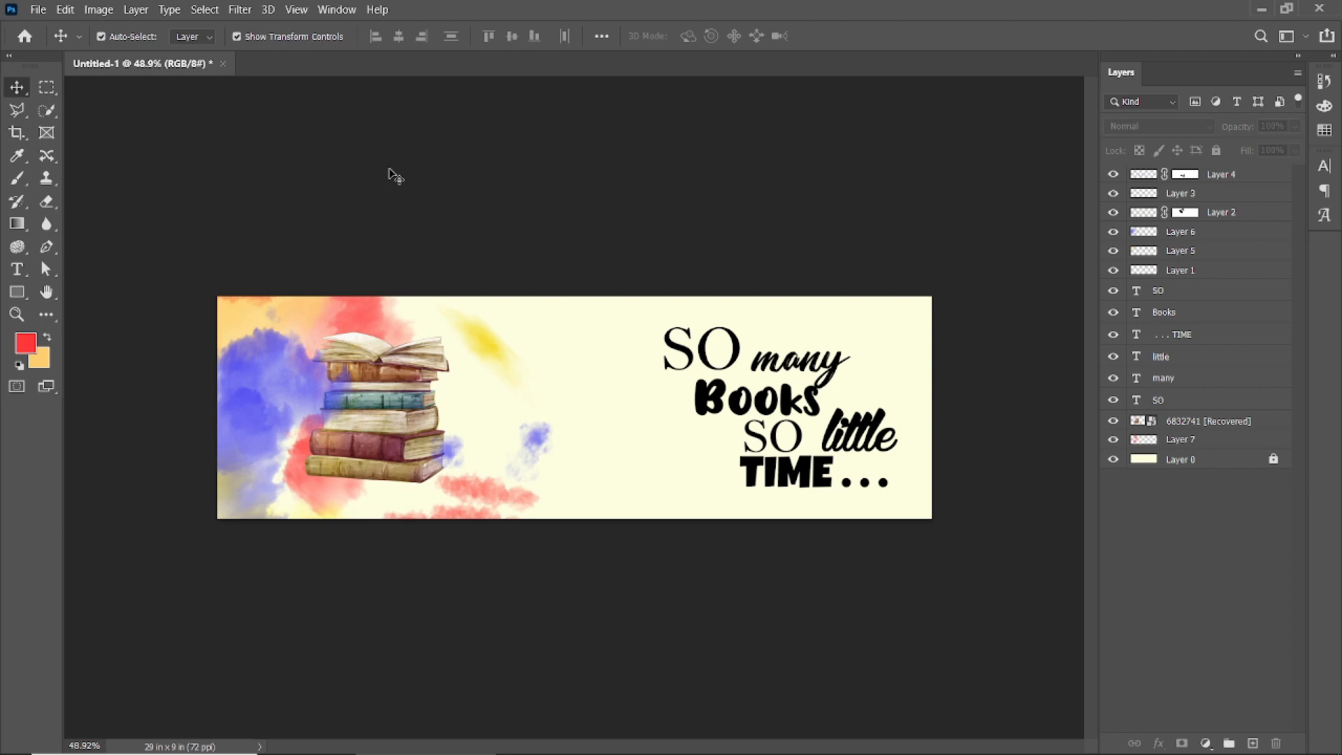
{"action": "left_click", "coordinate": [1192, 424]}
{"action": "left_click", "coordinate": [1254, 746]}
{"action": "left_click_drag", "start_coordinate": [1201, 427], "coordinate": [1203, 447]}
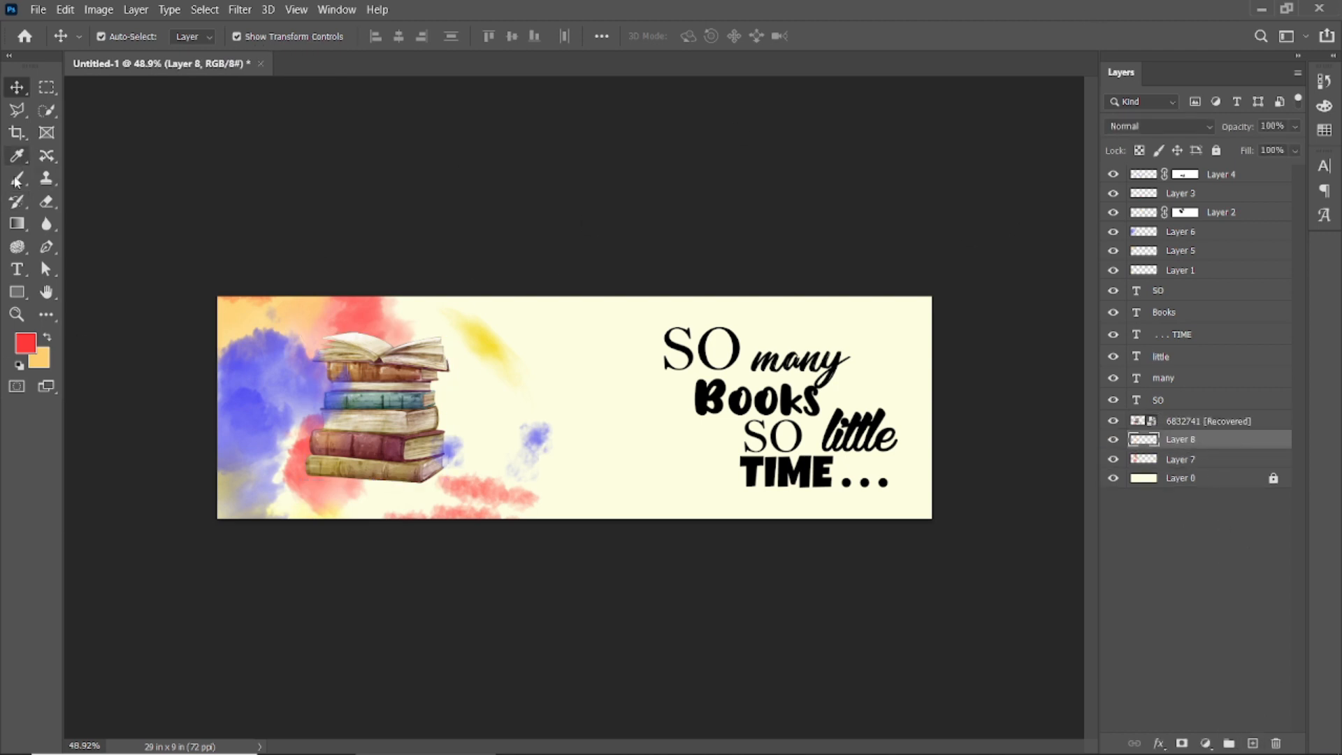
With a soft round brush and foreground colour 000000, paint a shadow around the base of the book stack and deselect the layer
{"action": "left_click", "coordinate": [17, 178]}
{"action": "left_click", "coordinate": [112, 38]}
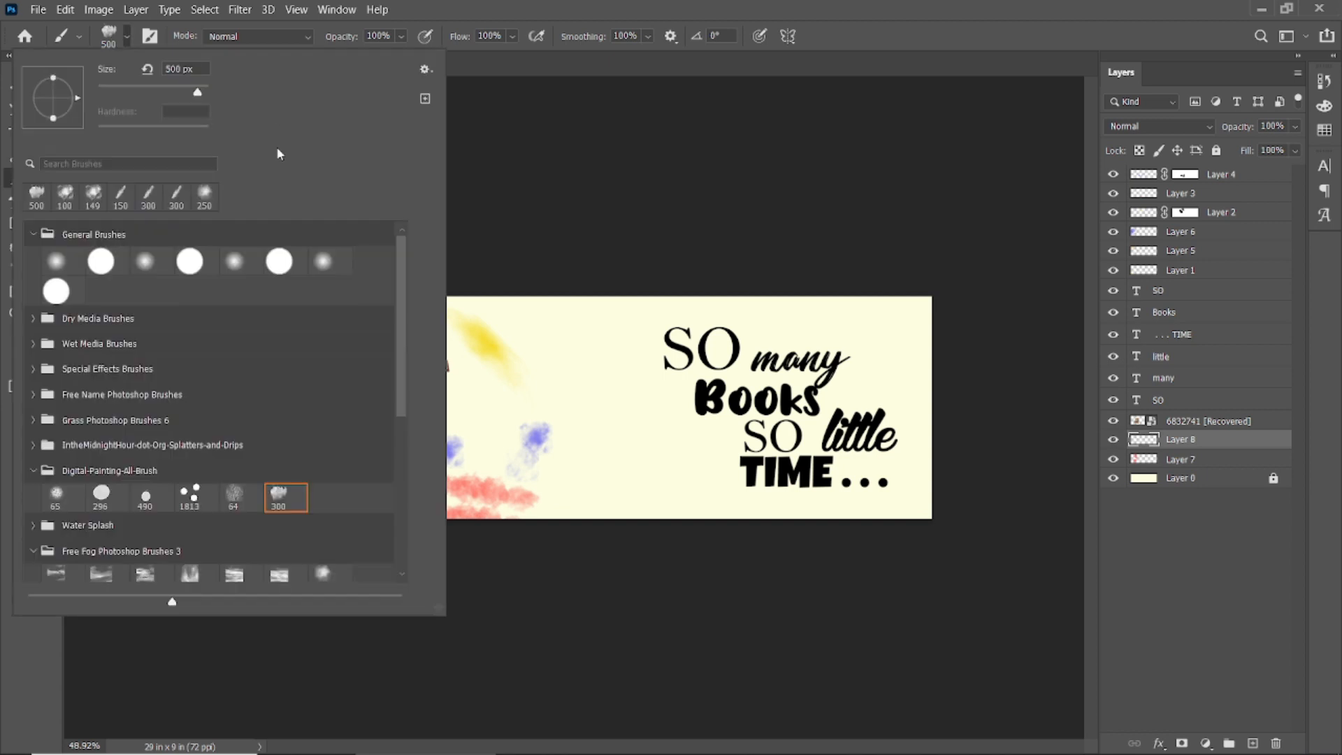
{"action": "double_click", "coordinate": [44, 261]}
{"action": "left_click", "coordinate": [25, 343]}
{"action": "type", "text": "000000"}
{"action": "left_click", "coordinate": [1229, 422]}
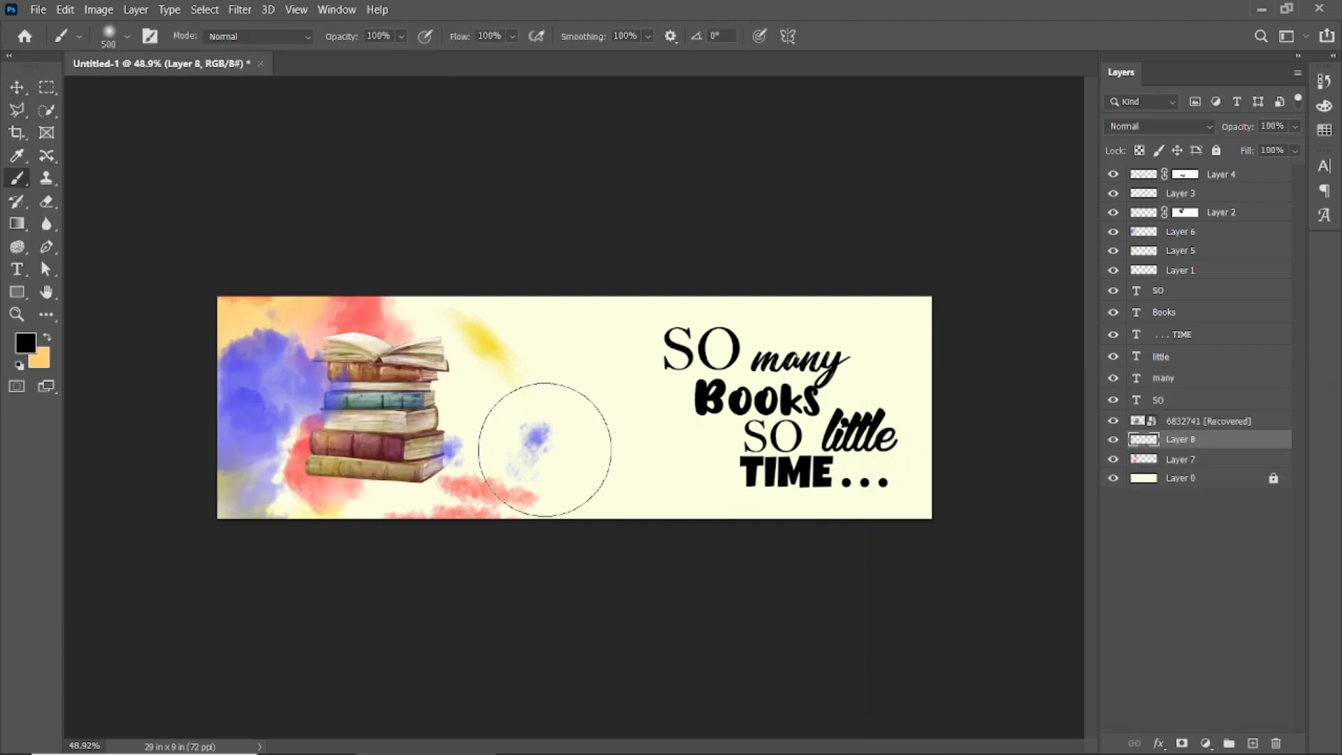
{"action": "left_click_drag", "start_coordinate": [321, 465], "coordinate": [418, 464]}
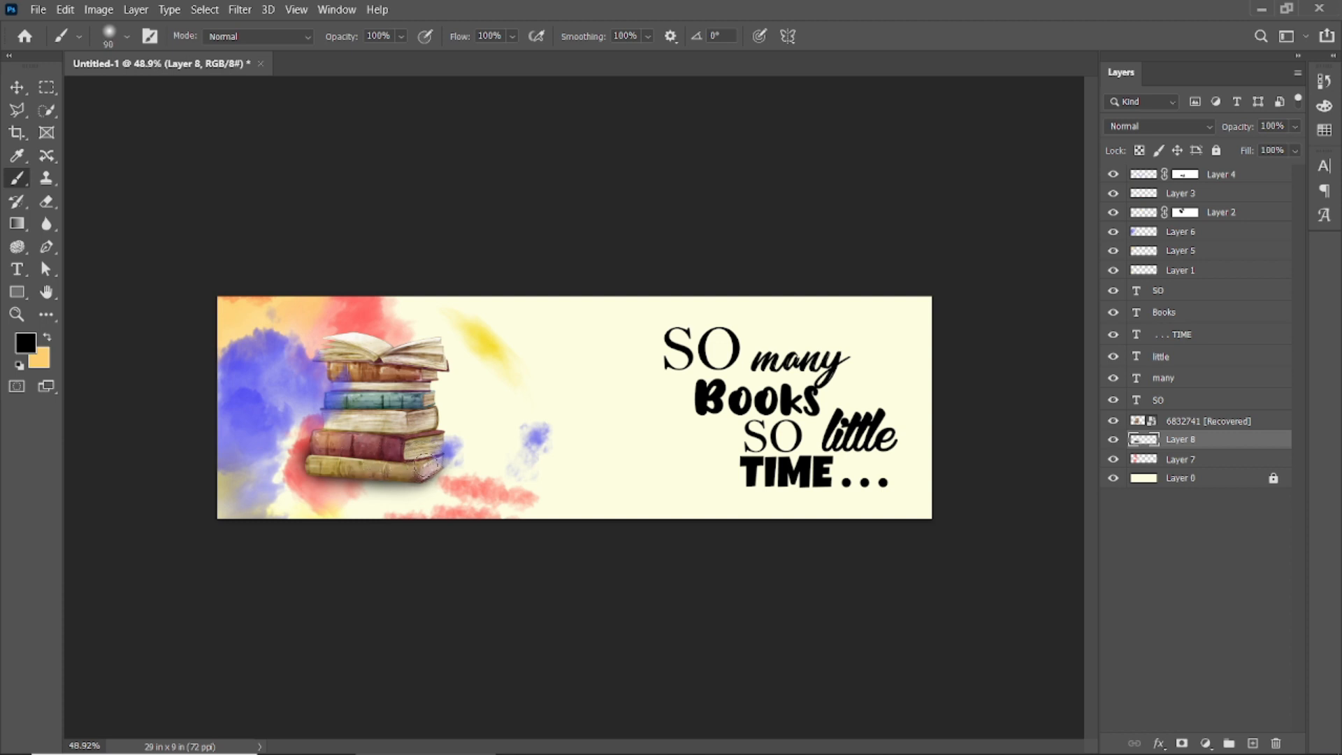
{"action": "left_click", "coordinate": [16, 86]}
{"action": "left_click", "coordinate": [210, 130]}
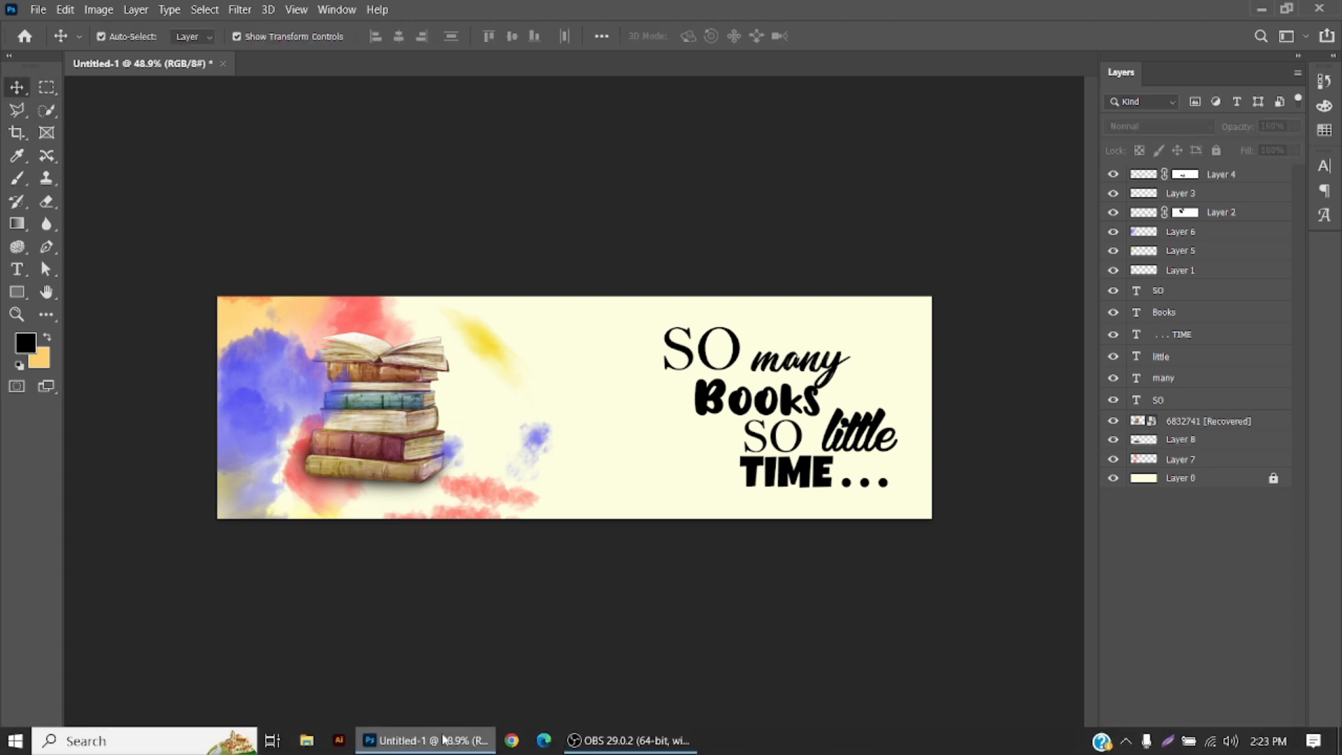
Open the splatter image pngwing.com.png from the Elements folder in Downloads
{"action": "left_click", "coordinate": [37, 9]}
{"action": "left_click", "coordinate": [59, 44]}
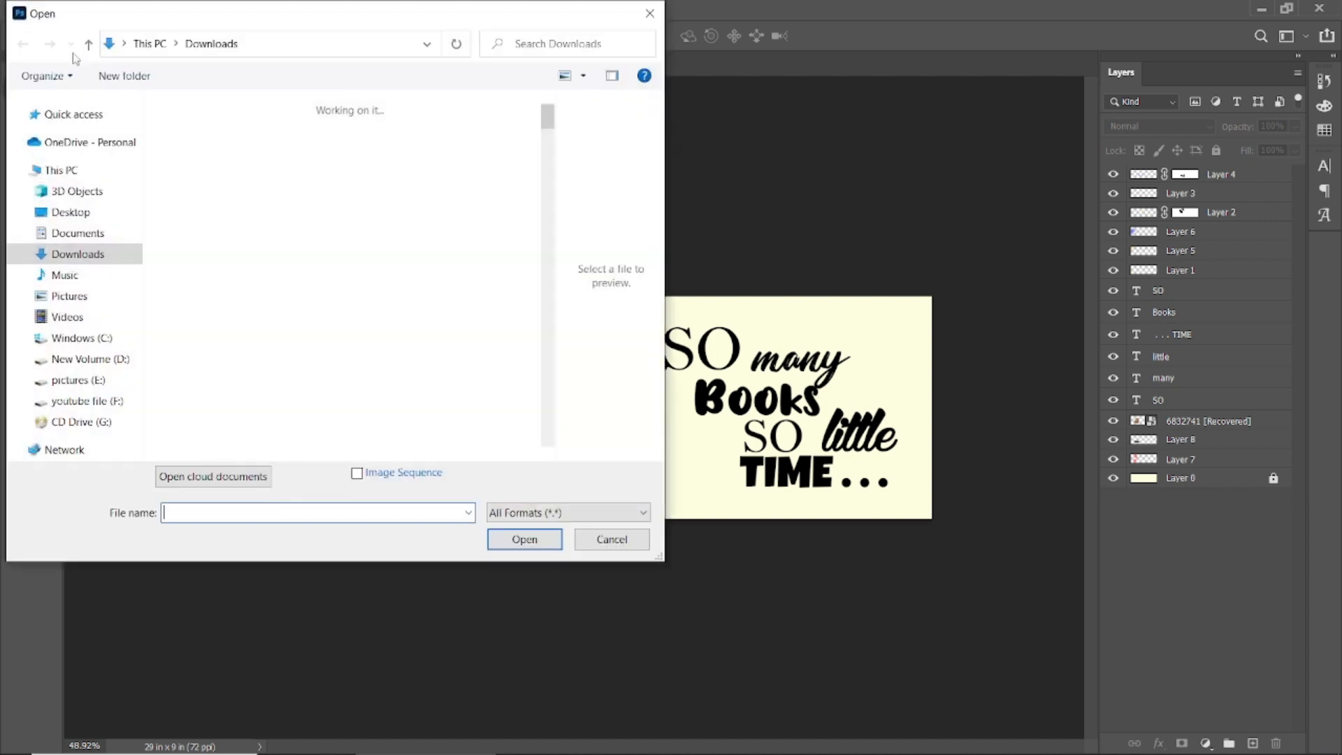
{"action": "scroll", "coordinate": [363, 359], "scroll_direction": "down", "scroll_amount": 5}
{"action": "scroll", "coordinate": [364, 359], "scroll_direction": "down", "scroll_amount": 10}
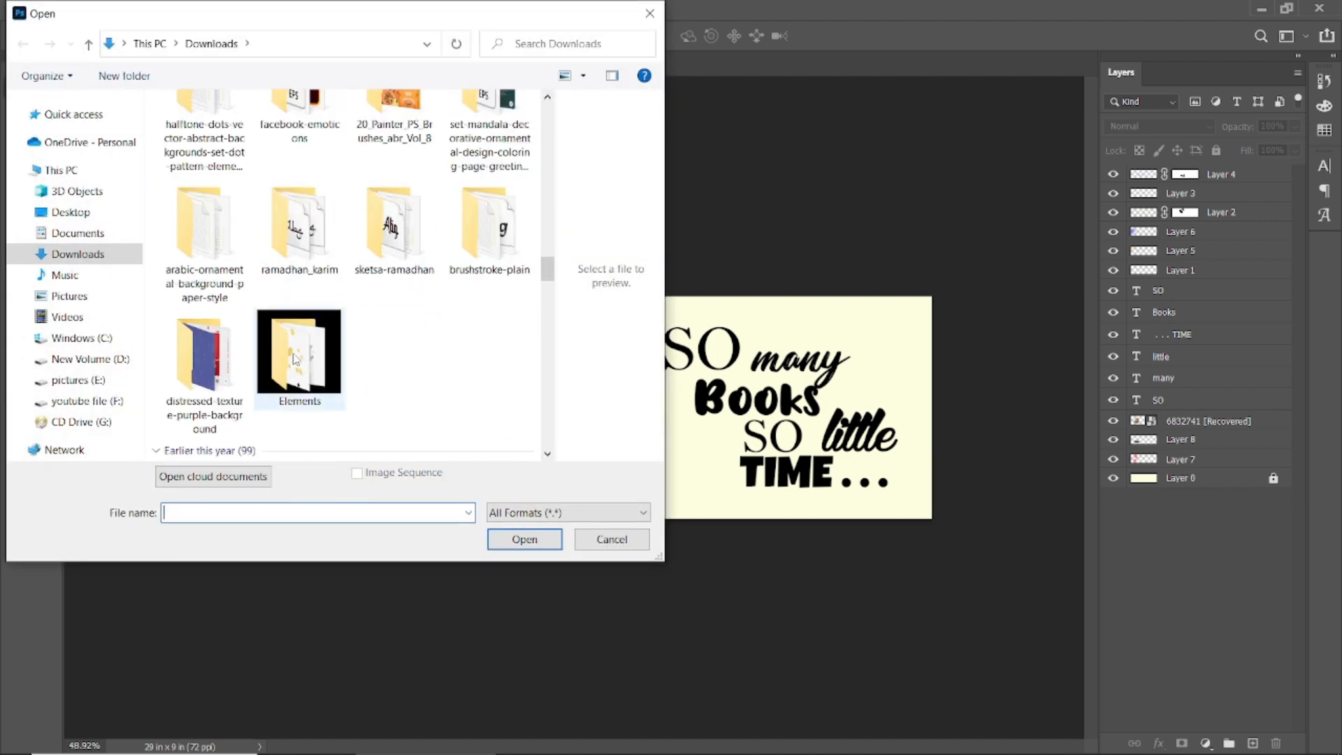
{"action": "double_click", "coordinate": [299, 353]}
{"action": "left_click", "coordinate": [301, 286]}
{"action": "left_click", "coordinate": [515, 548]}
Bring the black splatter into the banner over the books and move its layer beneath the shadow layer
{"action": "left_click_drag", "start_coordinate": [533, 381], "coordinate": [495, 292]}
{"action": "scroll", "coordinate": [506, 356], "scroll_direction": "down", "scroll_amount": 2}
{"action": "key", "text": "ctrl+t"}
{"action": "key", "text": "Return"}
{"action": "left_click_drag", "start_coordinate": [1208, 178], "coordinate": [1202, 468]}
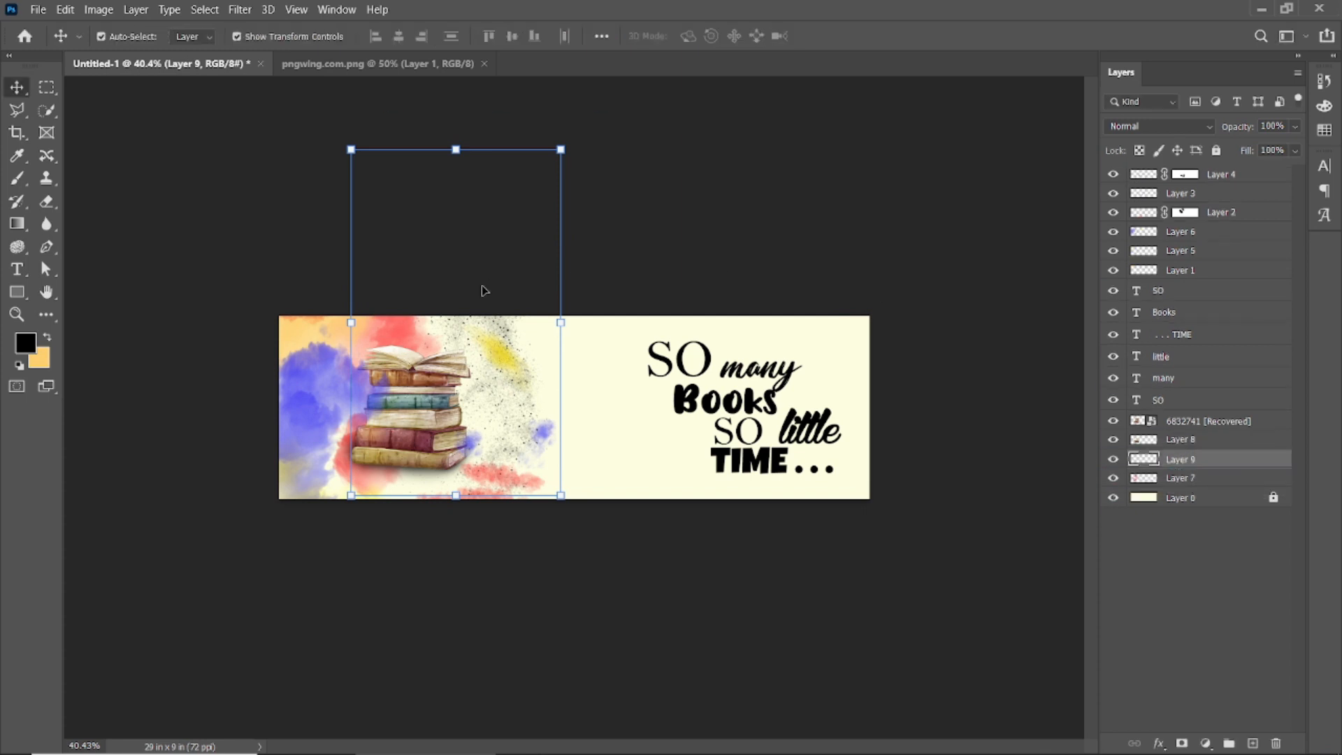
Shift the splatter to the left so it sits behind the book stack
{"action": "key", "text": "ctrl+t"}
{"action": "left_click_drag", "start_coordinate": [490, 293], "coordinate": [437, 297]}
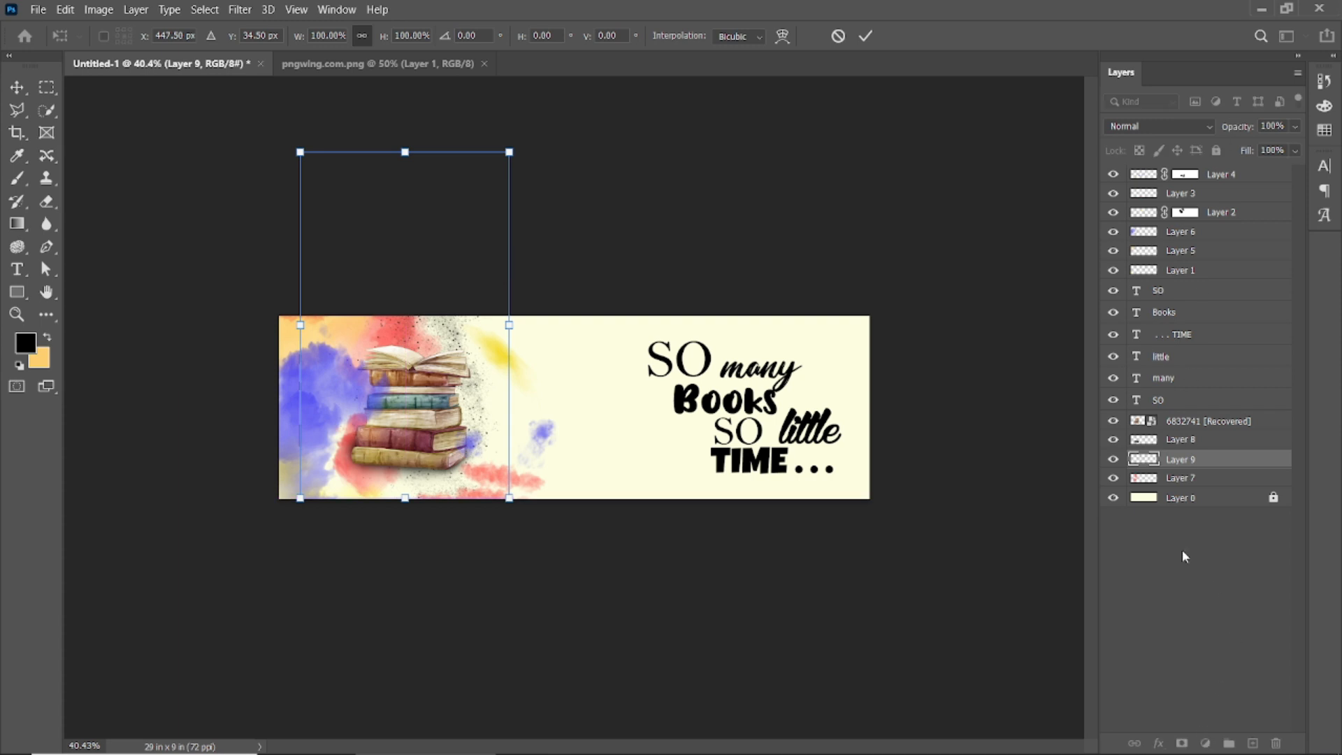
{"action": "left_click", "coordinate": [867, 37]}
Add a mask to the splatter layer and paint out the upper specks with a 700 px soft brush, leaving those around the books' base
{"action": "left_click", "coordinate": [1182, 743]}
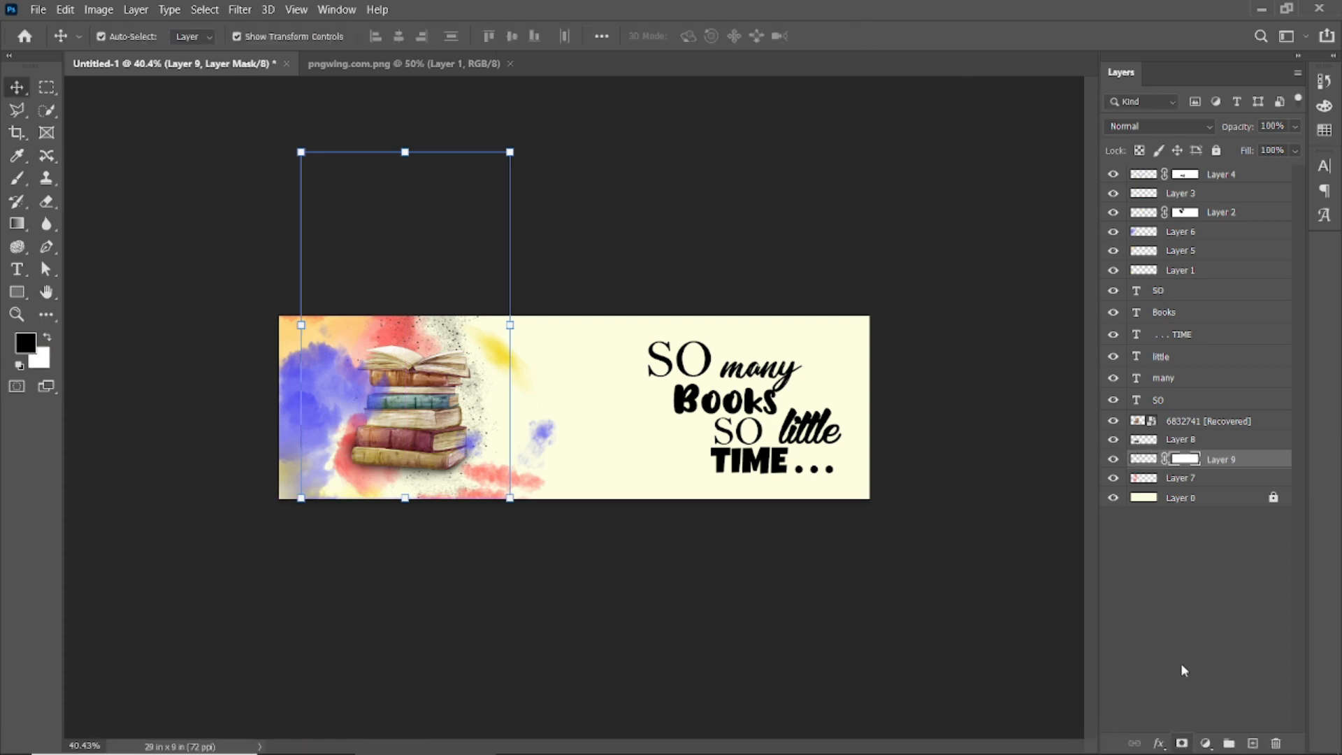
{"action": "left_click", "coordinate": [17, 180]}
{"action": "key", "text": "bracketright"}
{"action": "key", "text": "bracketright"}
{"action": "key", "text": "bracketright"}
{"action": "key", "text": "bracketright"}
{"action": "key", "text": "bracketright"}
{"action": "key", "text": "bracketright"}
{"action": "key", "text": "bracketright"}
{"action": "key", "text": "bracketright"}
{"action": "key", "text": "bracketright"}
{"action": "mouse_move", "coordinate": [391, 284]}
{"action": "left_mouse_down"}
{"action": "mouse_move", "coordinate": [421, 285]}
{"action": "mouse_move", "coordinate": [417, 364]}
{"action": "mouse_move", "coordinate": [359, 376]}
{"action": "mouse_move", "coordinate": [418, 362]}
{"action": "left_mouse_up"}
{"action": "left_click", "coordinate": [16, 88]}
{"action": "left_click", "coordinate": [706, 173]}
{"action": "scroll", "coordinate": [706, 173], "scroll_direction": "down", "scroll_amount": 2}
{"action": "scroll", "coordinate": [587, 380], "scroll_direction": "up", "scroll_amount": 3}
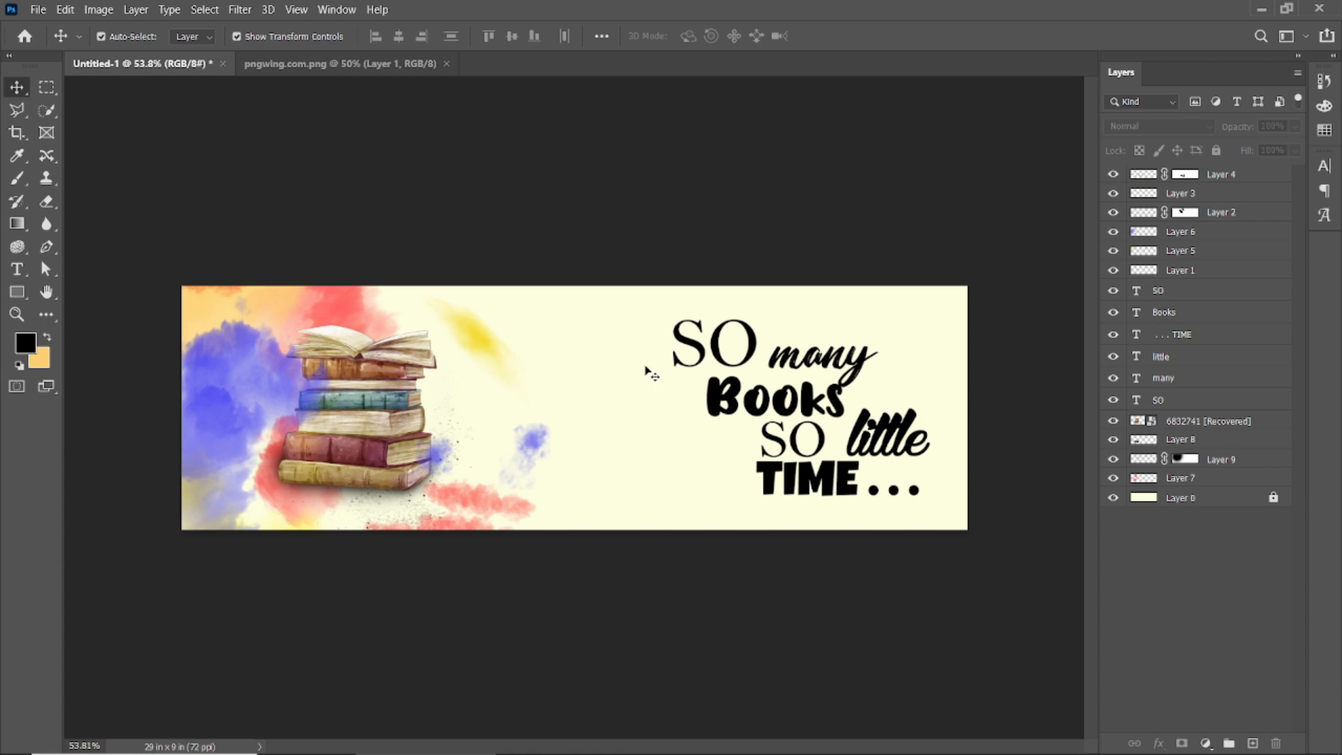
{"action": "scroll", "coordinate": [787, 290], "scroll_direction": "down", "scroll_amount": 1}
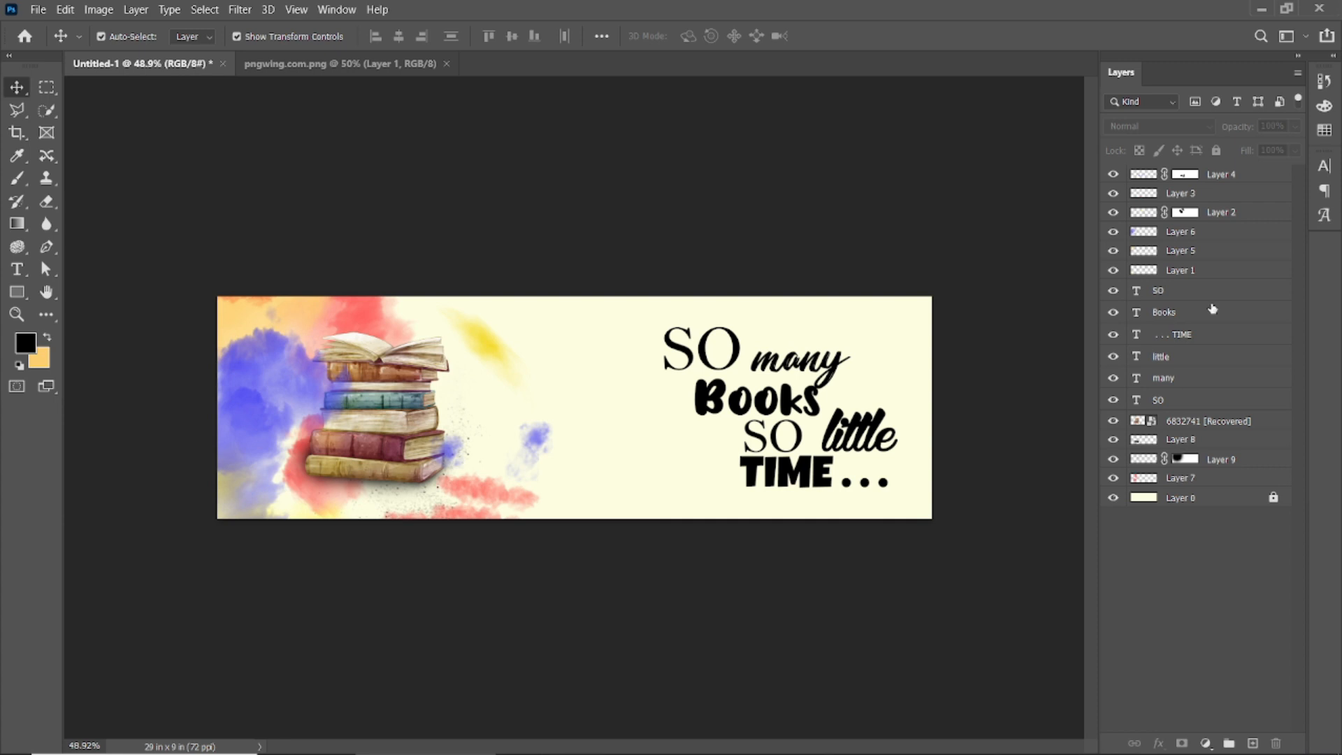
Add another new layer between the book stack image and the shadow layer
{"action": "left_click", "coordinate": [1222, 422]}
{"action": "left_click", "coordinate": [1252, 746]}
{"action": "left_click_drag", "start_coordinate": [1212, 424], "coordinate": [1211, 453]}
Set the foreground colour to ffffff and paint a soft 700 px white glow behind the book stack
{"action": "left_click", "coordinate": [24, 343]}
{"action": "type", "text": "ffffff"}
{"action": "key", "text": "Return"}
{"action": "key", "text": "b"}
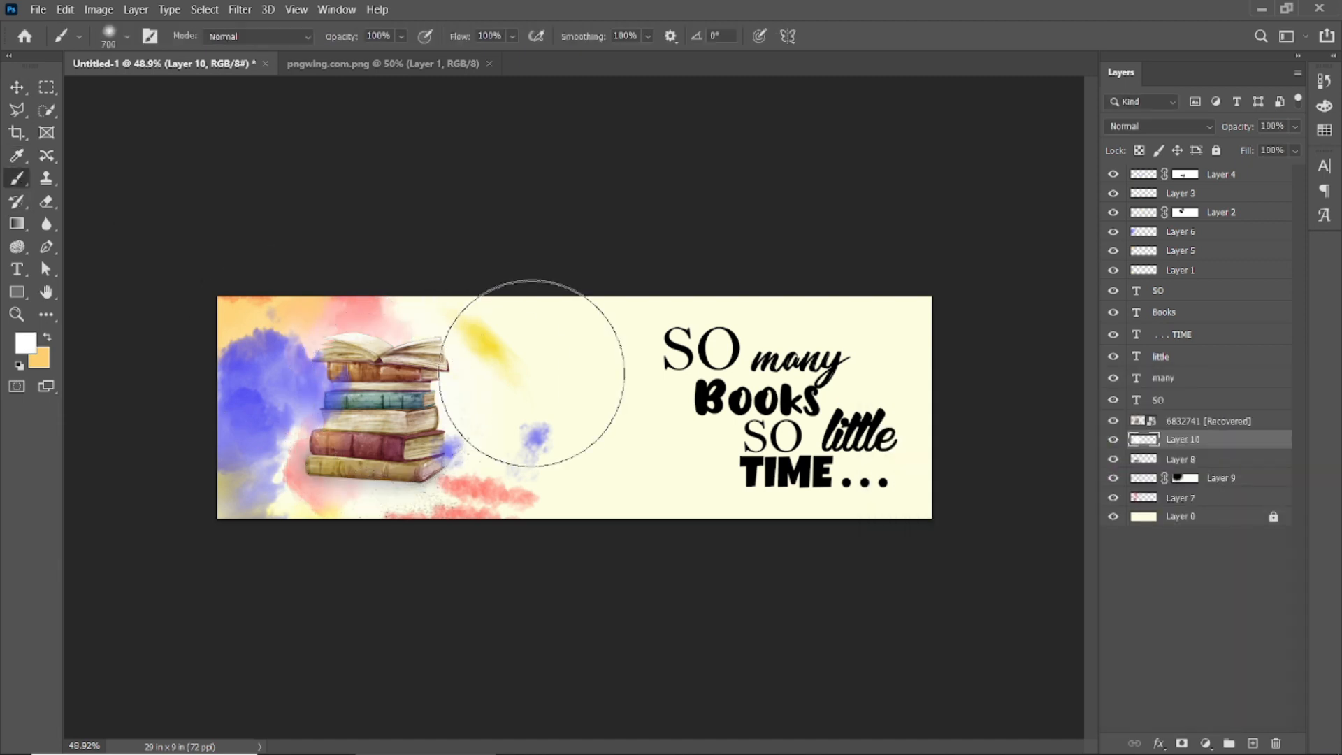
{"action": "left_click", "coordinate": [388, 395]}
{"action": "left_click", "coordinate": [388, 395]}
{"action": "key", "text": "v"}
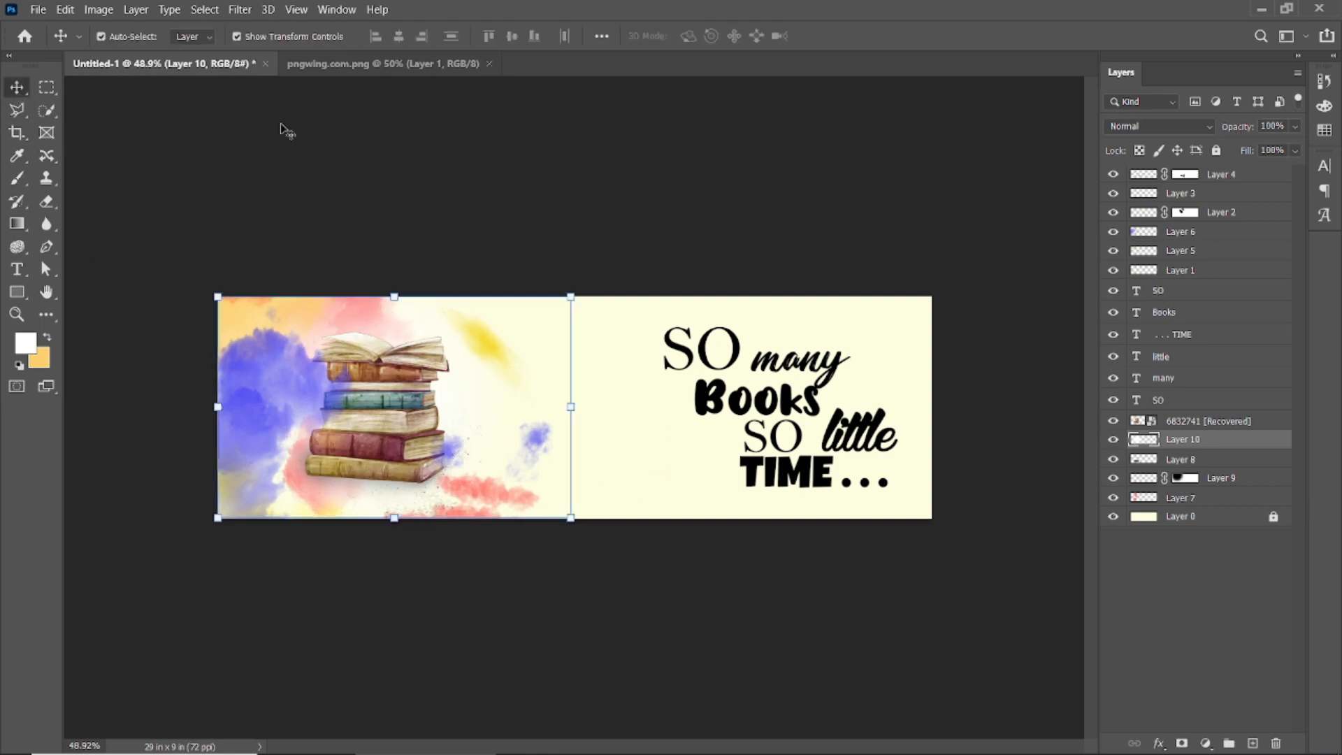
Mask the white glow layer and paint out the glow around the base of the books with a 300 px brush
{"action": "left_click", "coordinate": [1181, 743]}
{"action": "left_click", "coordinate": [17, 178]}
{"action": "key", "text": "bracketleft"}
{"action": "key", "text": "bracketleft"}
{"action": "key", "text": "bracketleft"}
{"action": "key", "text": "bracketleft"}
{"action": "mouse_move", "coordinate": [289, 494]}
{"action": "left_mouse_down"}
{"action": "mouse_move", "coordinate": [437, 520]}
{"action": "mouse_move", "coordinate": [262, 508]}
{"action": "mouse_move", "coordinate": [294, 510]}
{"action": "mouse_move", "coordinate": [259, 481]}
{"action": "mouse_move", "coordinate": [398, 494]}
{"action": "mouse_move", "coordinate": [535, 437]}
{"action": "mouse_move", "coordinate": [465, 511]}
{"action": "mouse_move", "coordinate": [278, 541]}
{"action": "left_mouse_up"}
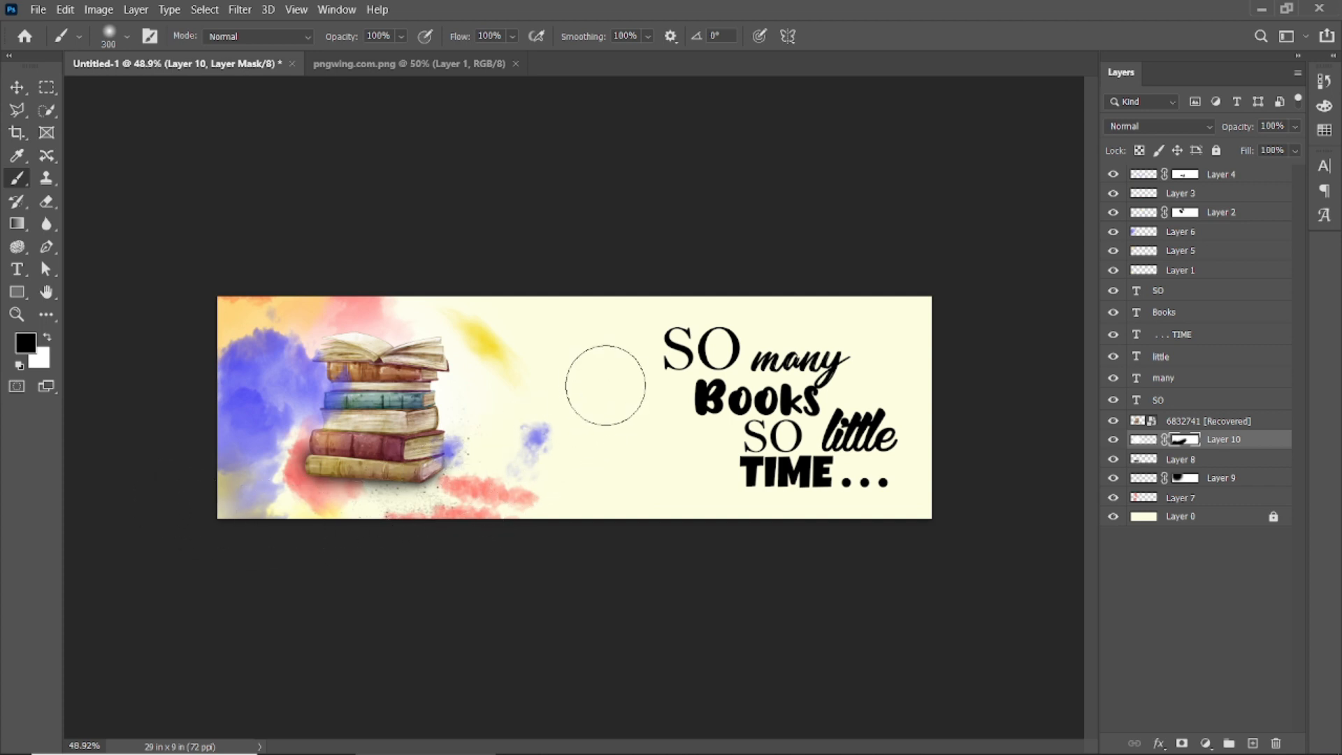
Leave the brush and preview the banner in full-screen mode on a black background
{"action": "key", "text": "v"}
{"action": "key", "text": "f"}
{"action": "key", "text": "f"}
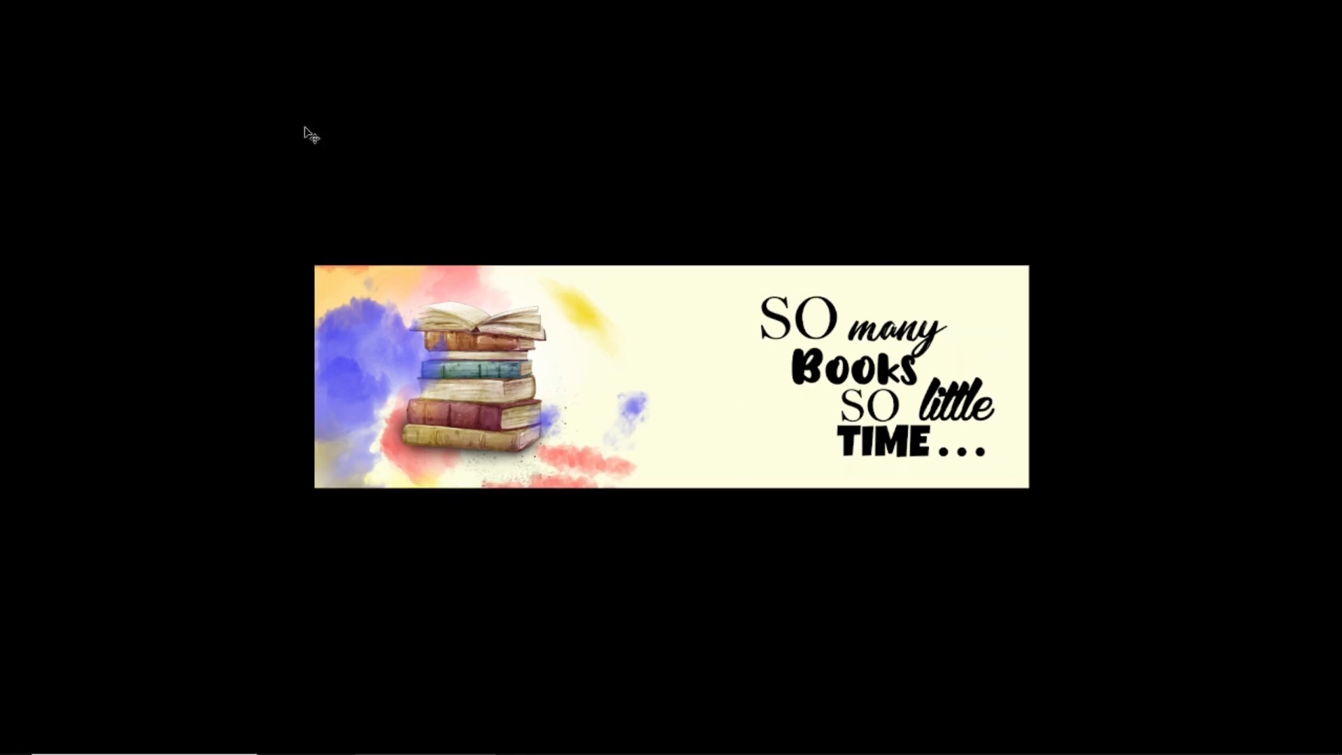